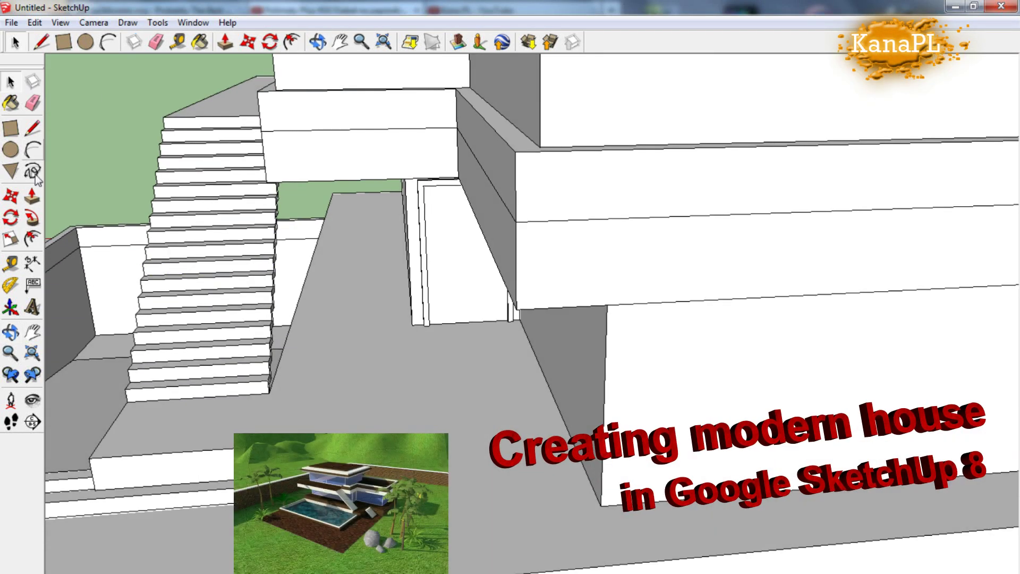
Offset the door panel's outline inward to form a frame
left_click(32, 238)
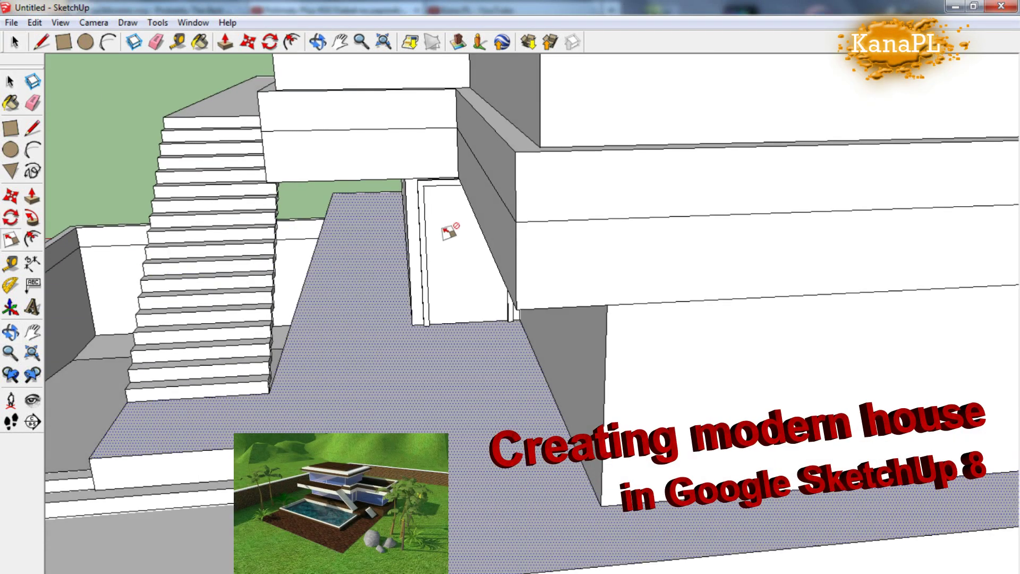
scroll(444, 227, "up", 10)
left_click(439, 228)
scroll(420, 212, "down", 3)
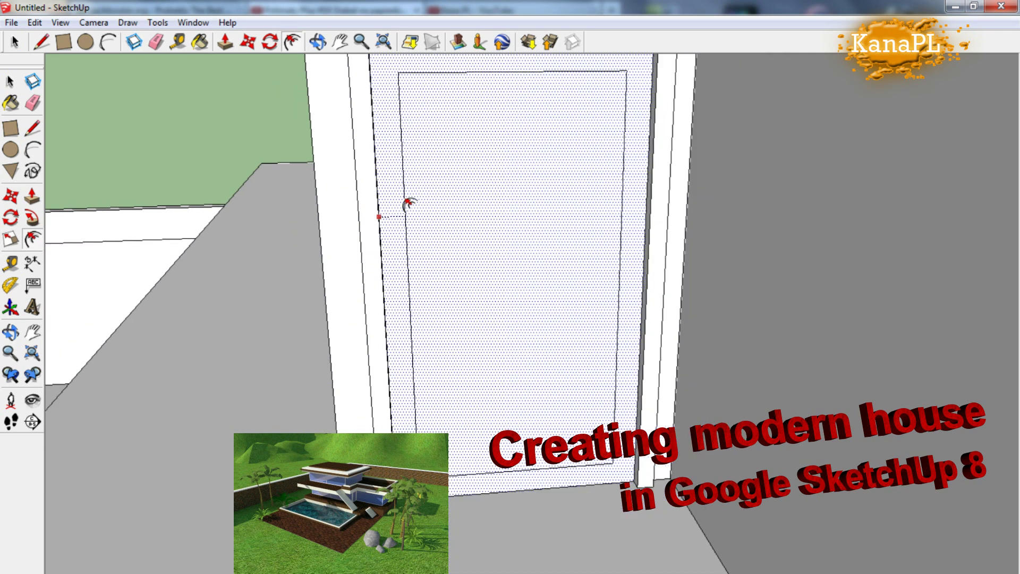
scroll(401, 191, "down", 2)
scroll(406, 169, "up", 5)
scroll(403, 169, "down", 3)
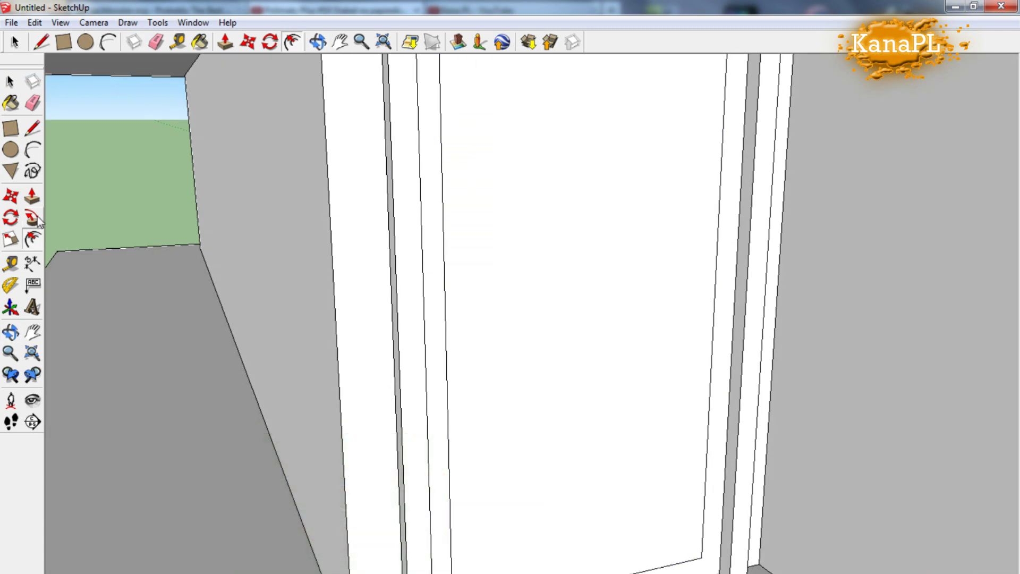
key("p")
scroll(728, 285, "up", 3)
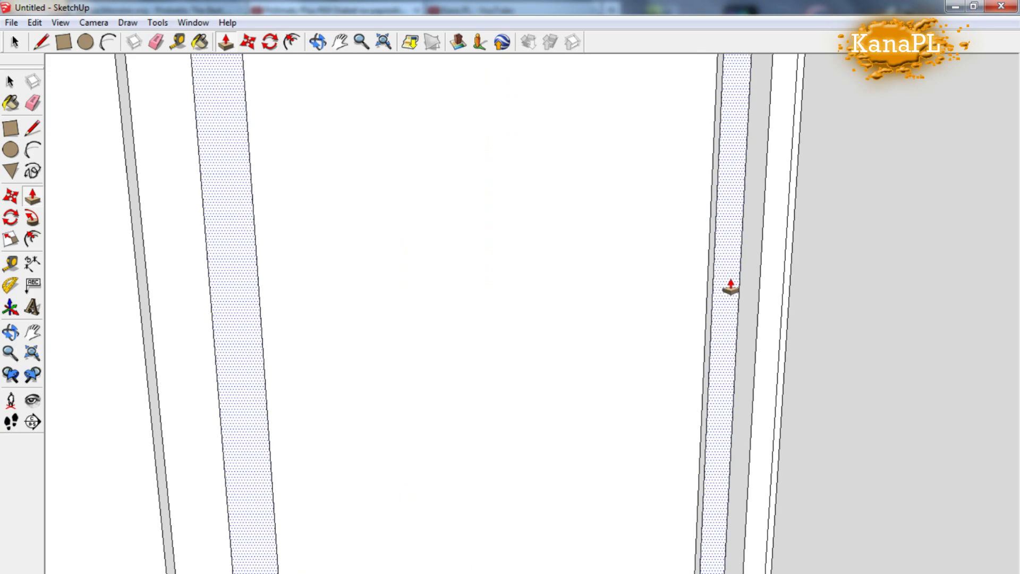
Orbit to the long front wall and draw a vertical line splitting it into two panels
middle_click_drag(444, 182, 460, 371)
scroll(412, 288, "down", 3)
scroll(562, 160, "down", 3)
left_click_drag(562, 159, 287, 189)
scroll(468, 163, "up", 5)
scroll(685, 168, "down", 5)
left_click_drag(685, 168, 423, 164)
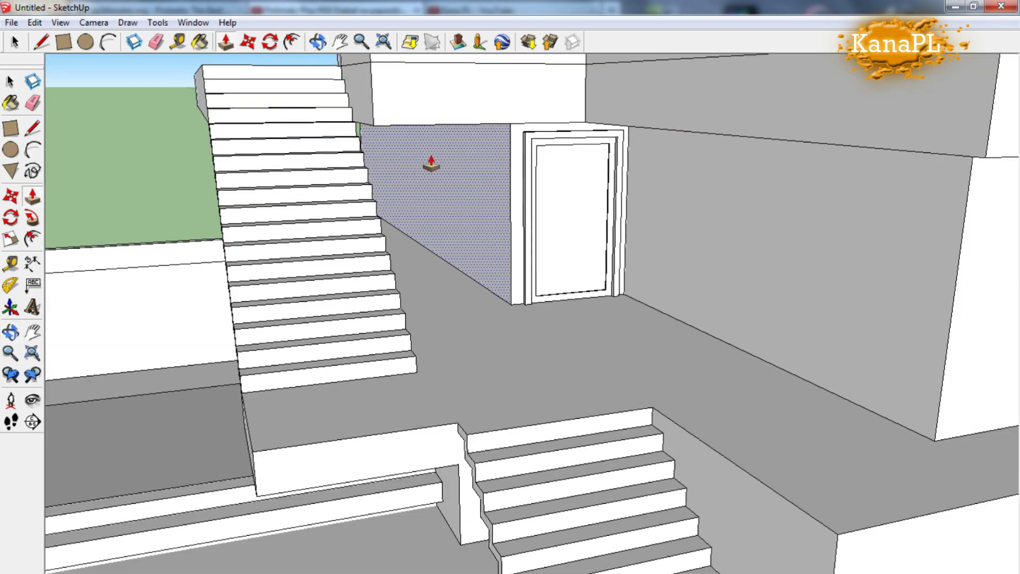
scroll(285, 175, "down", 3)
middle_click_drag(247, 186, 162, 205)
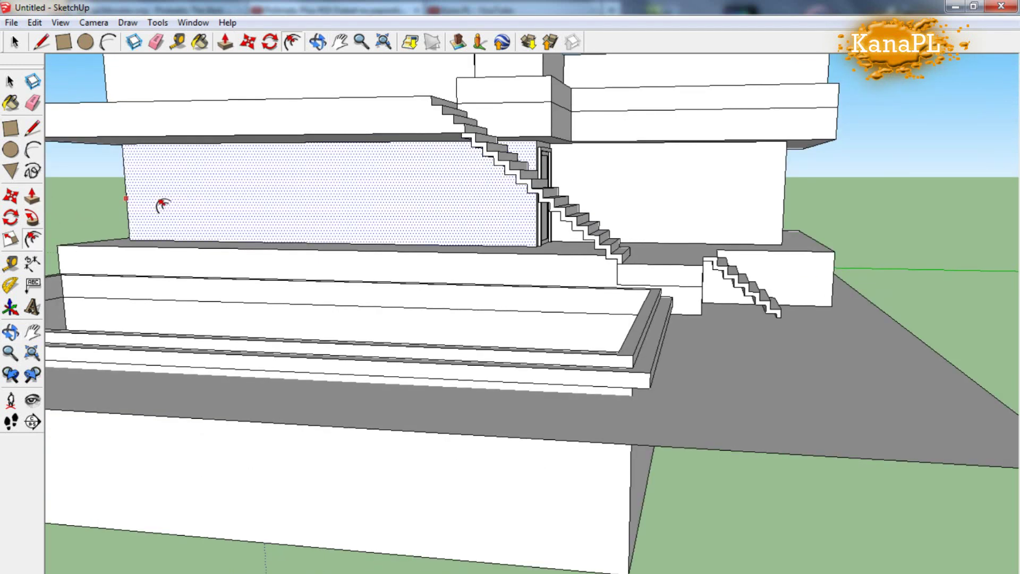
scroll(228, 175, "up", 3)
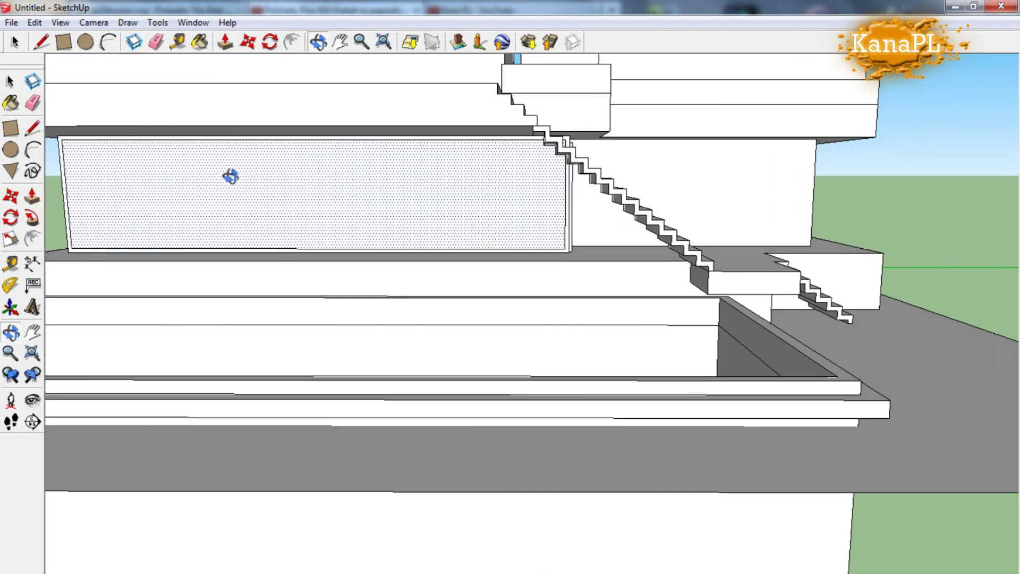
key("l")
left_click(318, 247)
scroll(178, 169, "up", 3)
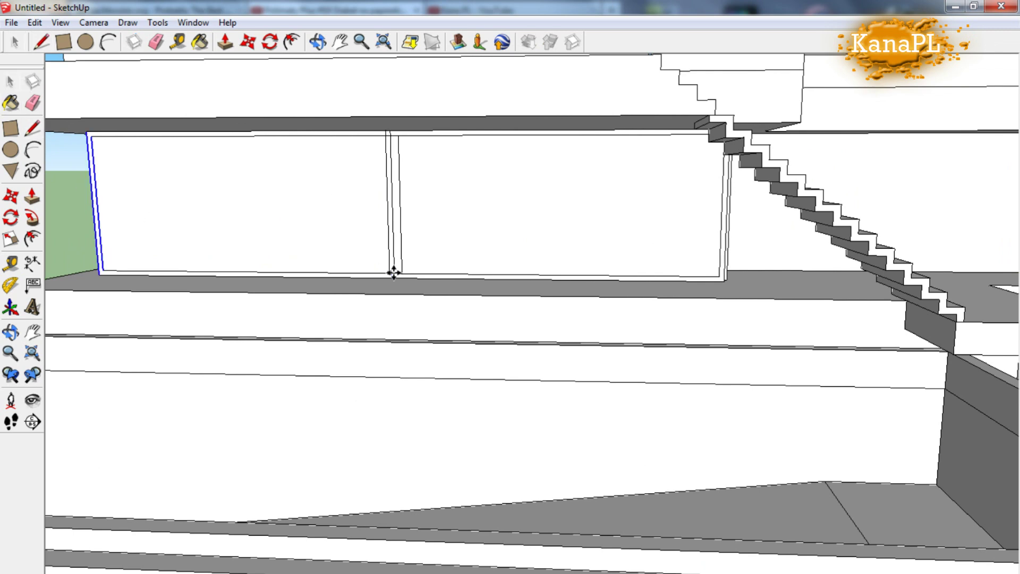
scroll(397, 274, "up", 2)
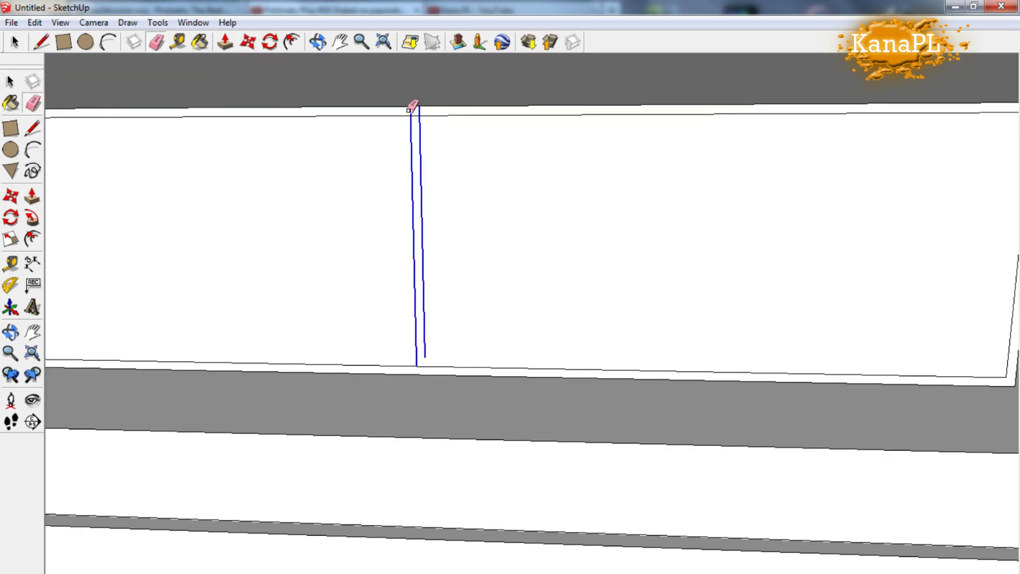
right_click(445, 158)
key("Escape")
key("l")
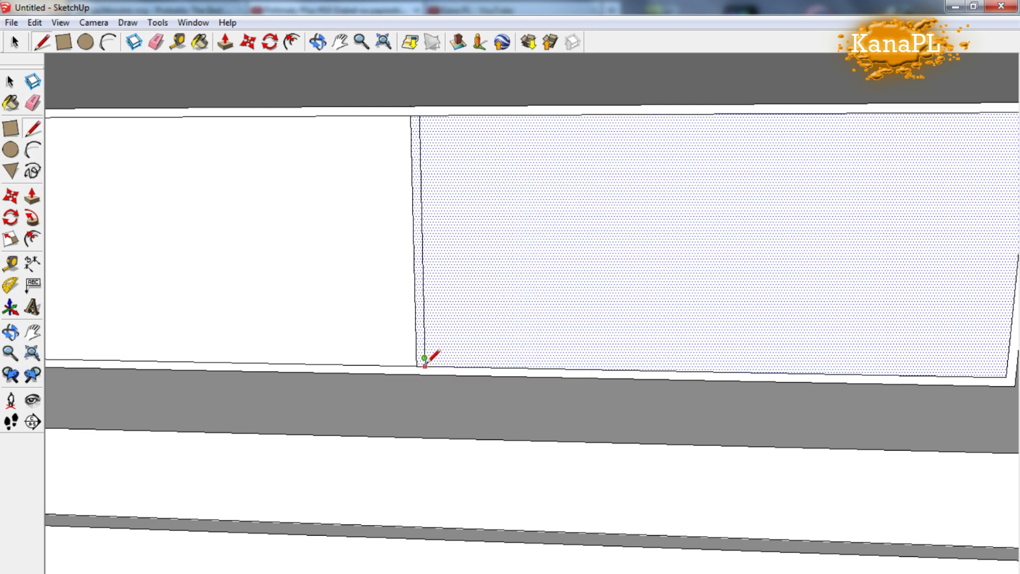
key("Escape")
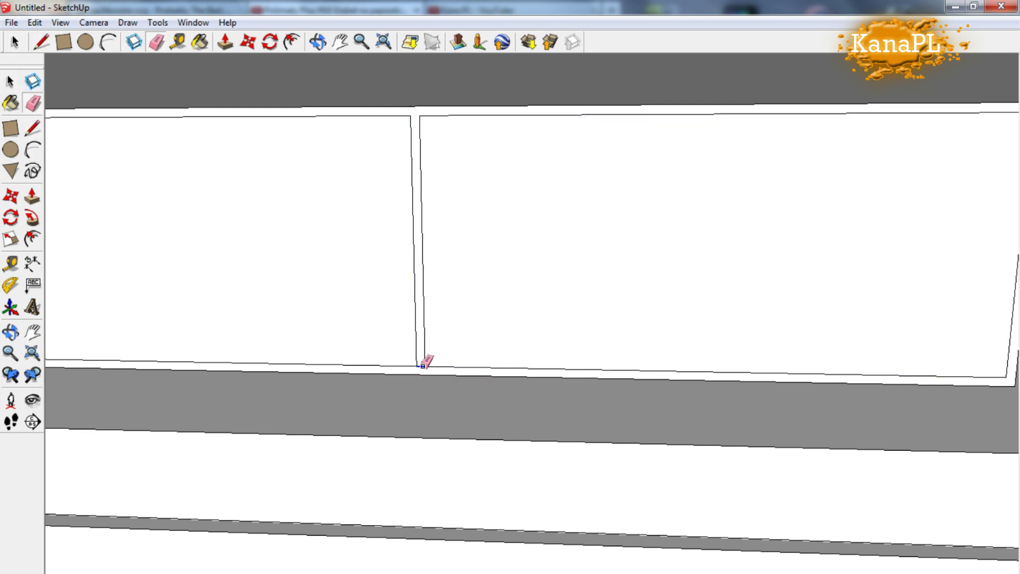
key("p")
scroll(457, 286, "up", 3)
scroll(457, 285, "down", 3)
middle_click_drag(196, 225, 542, 376)
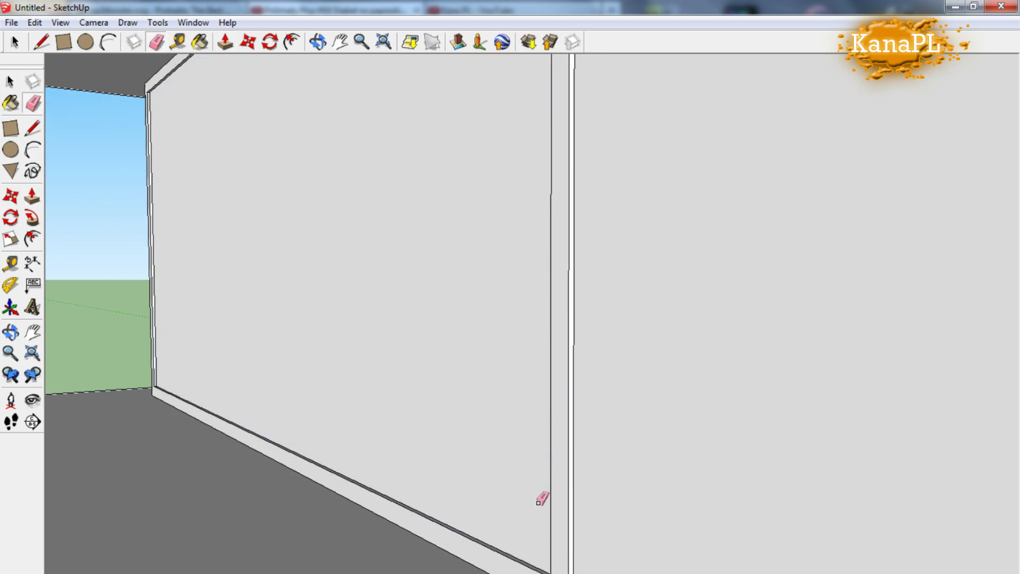
middle_click_drag(541, 500, 758, 485)
scroll(671, 409, "down", 3)
scroll(439, 444, "down", 3)
Erase the blue vertical edge on the right wall beside the door
scroll(370, 424, "down", 2)
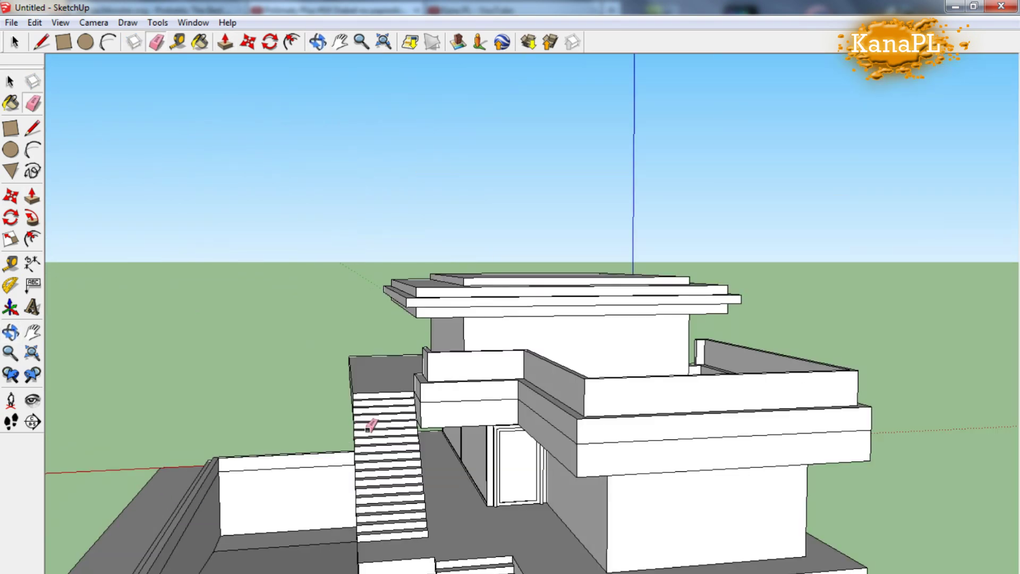
middle_click_drag(370, 425, 865, 405)
scroll(257, 391, "up", 3)
scroll(266, 404, "up", 3)
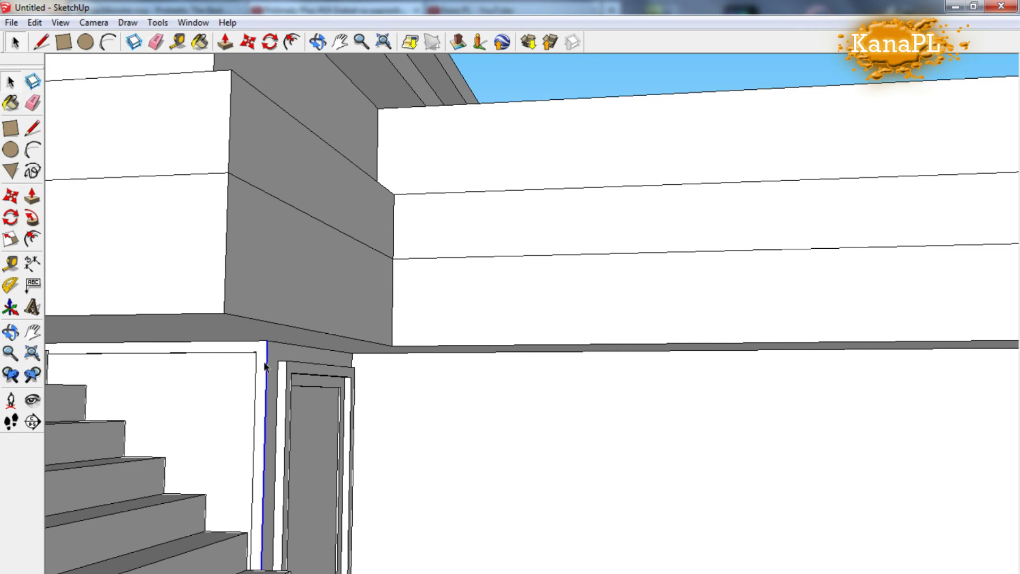
scroll(550, 463, "down", 3)
scroll(551, 540, "up", 3)
middle_click_drag(550, 539, 449, 554)
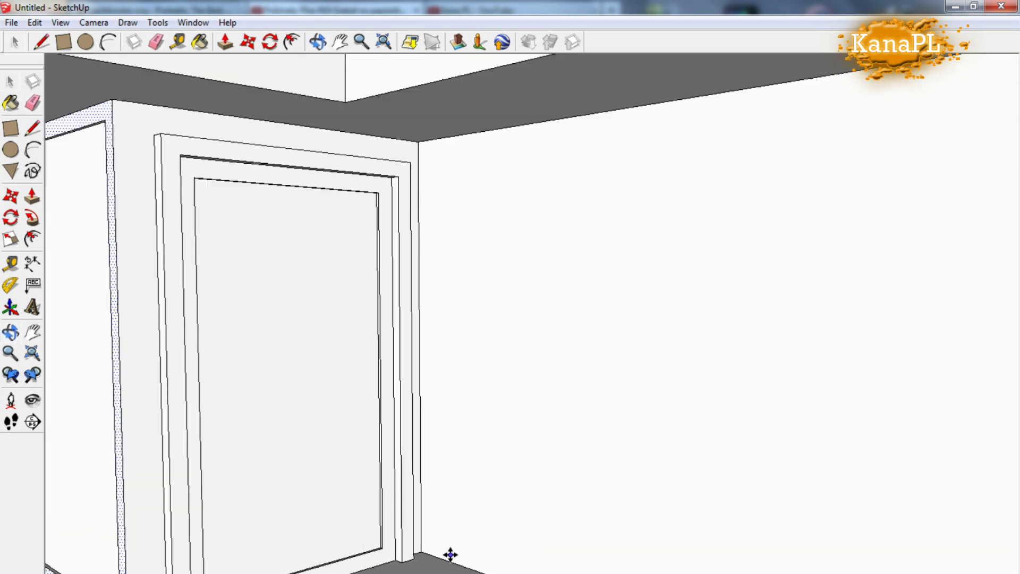
scroll(608, 480, "down", 2)
key("m")
scroll(608, 480, "down", 5)
scroll(864, 532, "up", 4)
key("e")
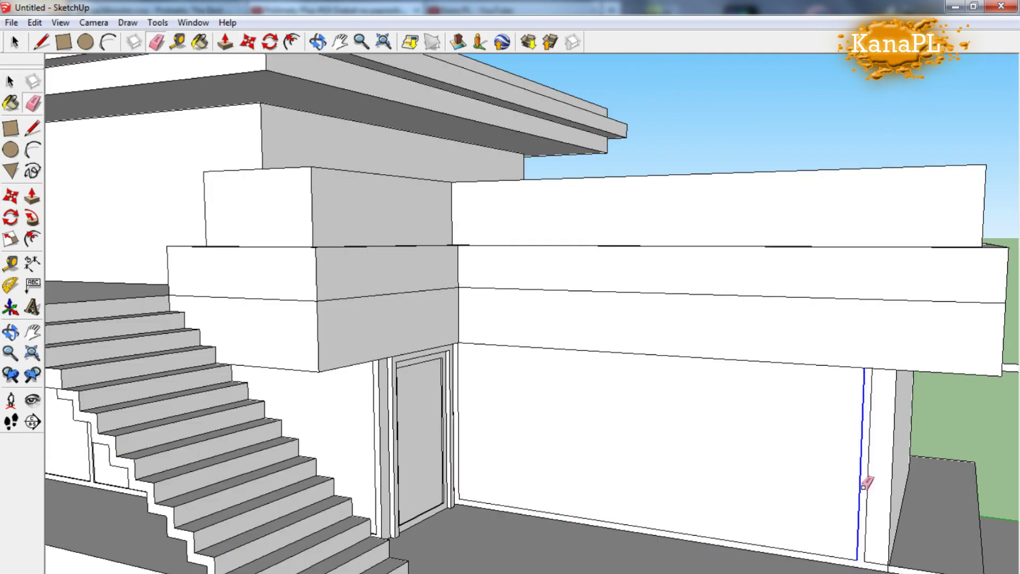
left_click(868, 483)
Erase the front wall face beside the door under the upper slab
scroll(913, 567, "down", 5)
middle_click_drag(913, 568, 887, 392)
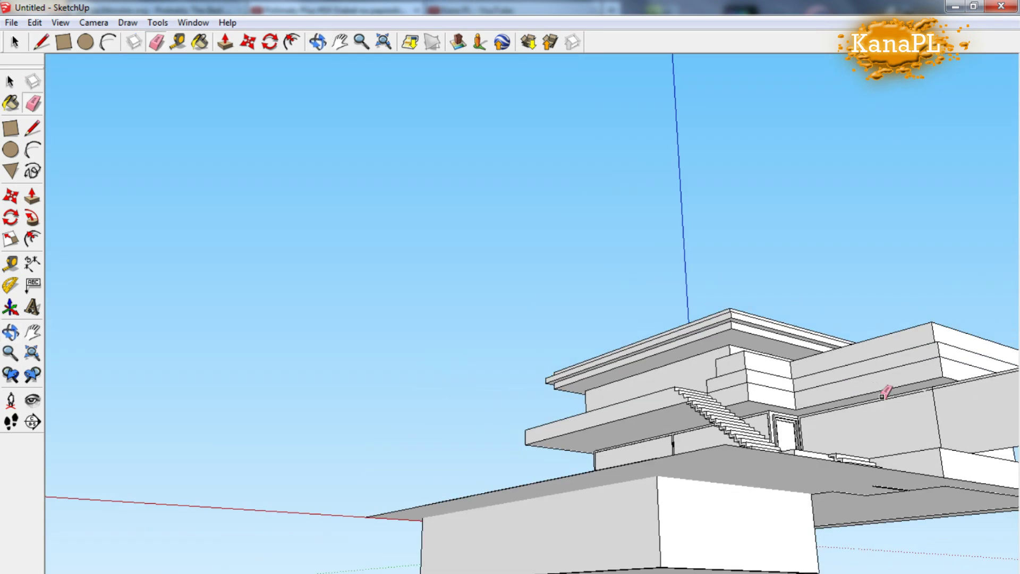
scroll(956, 340, "up", 3)
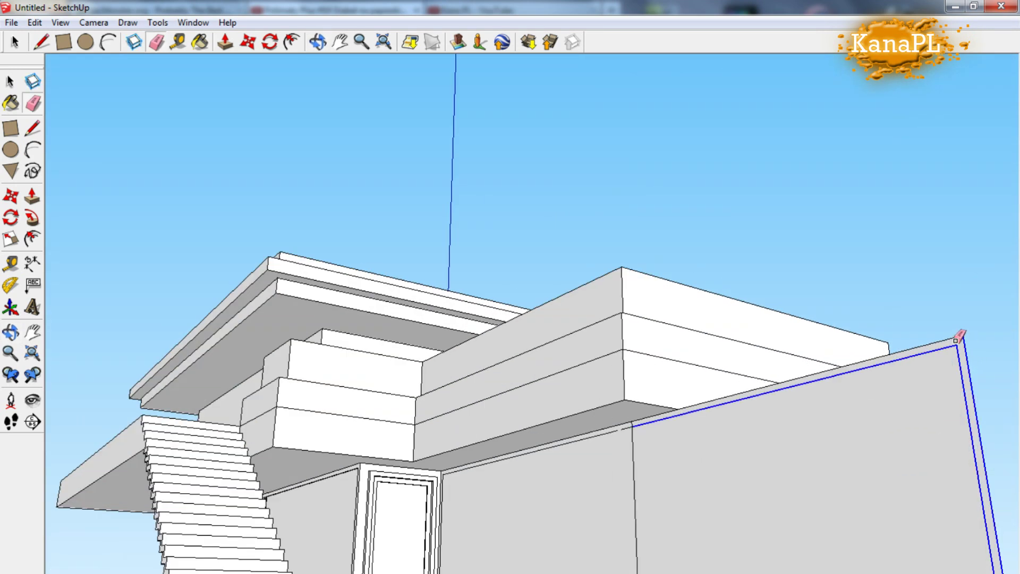
left_click(956, 340)
scroll(956, 339, "down", 3)
scroll(728, 466, "up", 1)
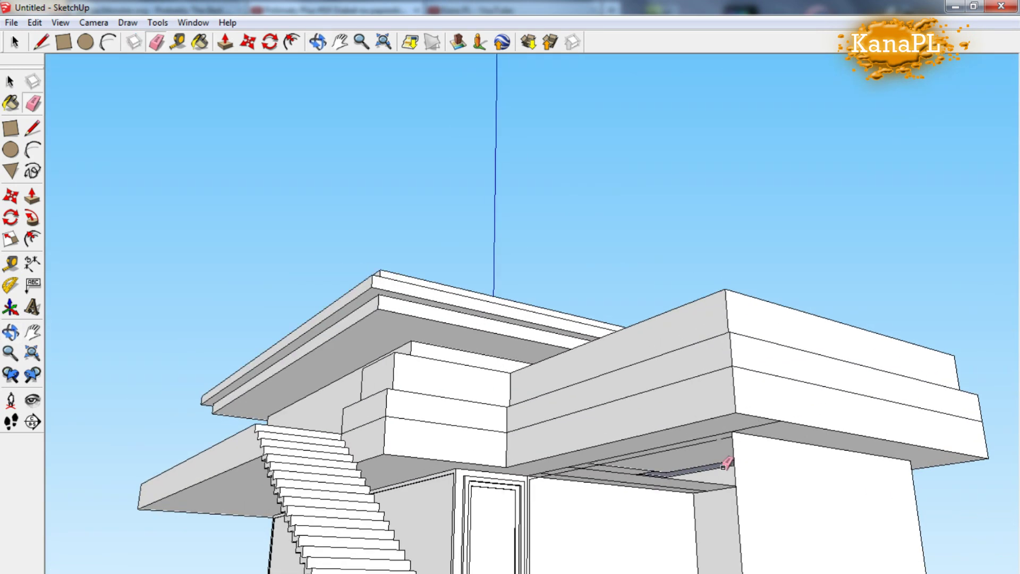
scroll(776, 428, "up", 4)
scroll(776, 428, "up", 2)
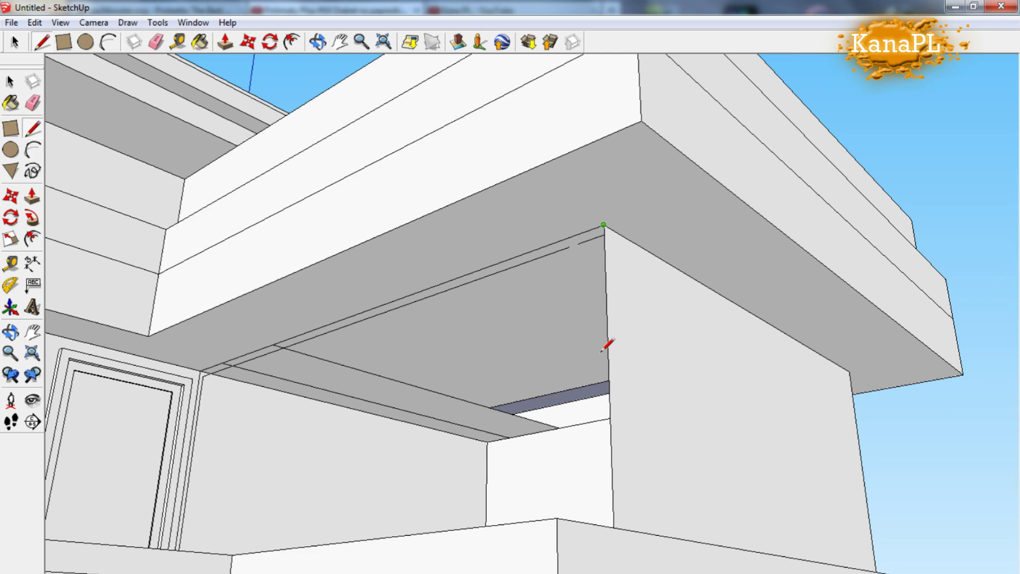
scroll(606, 345, "down", 3)
Orbit under the roof slab to inspect the opened room, stairs and door
middle_click_drag(653, 365, 606, 362)
scroll(606, 362, "up", 4)
key("e")
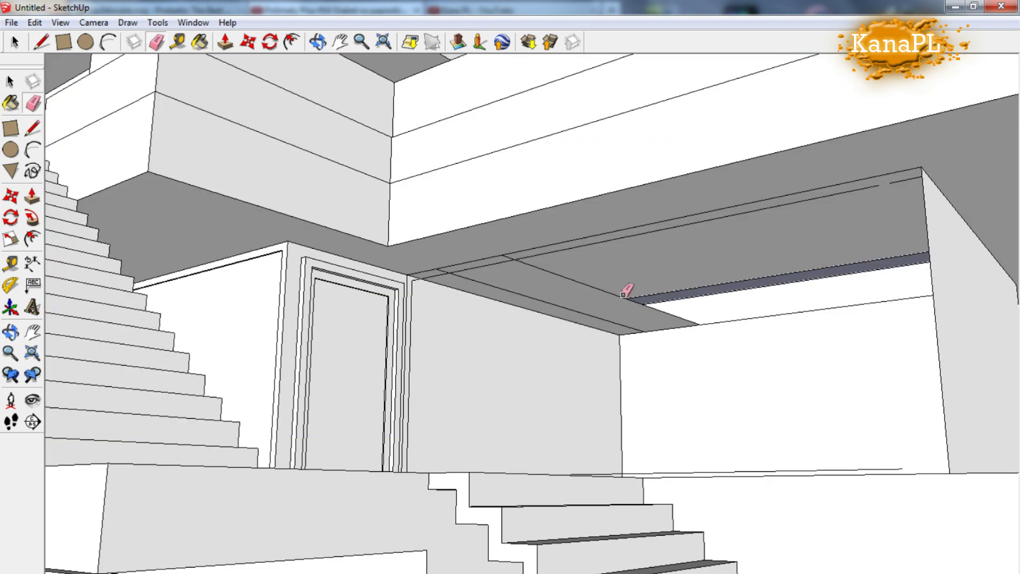
scroll(650, 292, "down", 3)
mouse_move(581, 264)
middle_mouse_down()
mouse_move(696, 515)
mouse_move(432, 483)
mouse_move(364, 502)
mouse_move(776, 303)
middle_mouse_up()
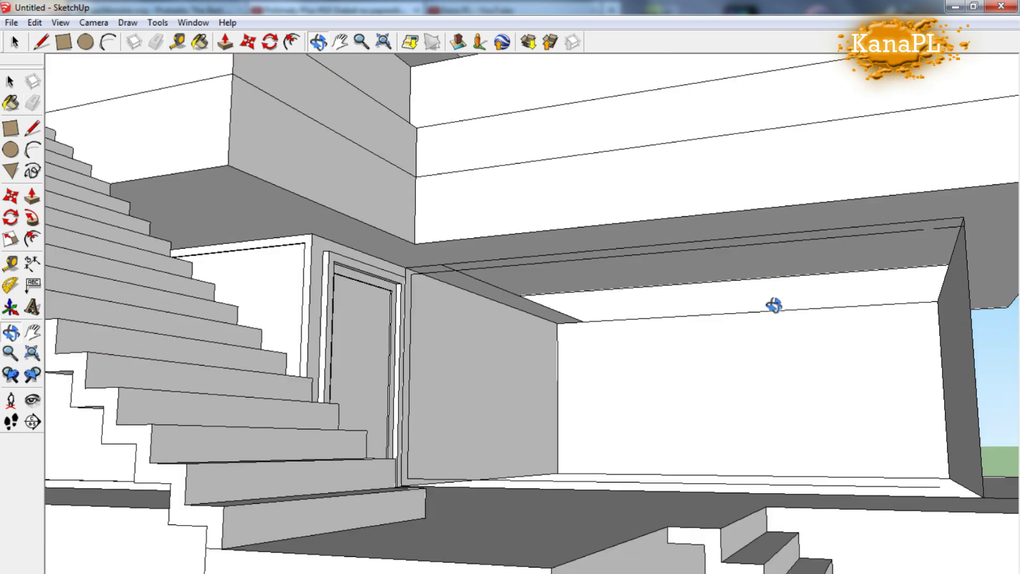
scroll(619, 277, "up", 2)
middle_click_drag(619, 278, 462, 212)
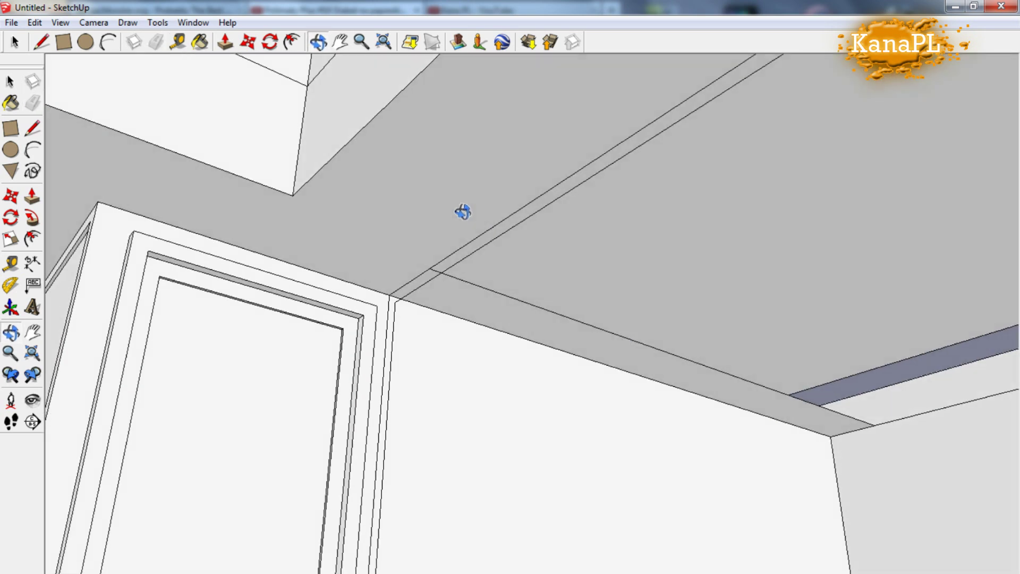
scroll(575, 285, "up", 4)
scroll(572, 289, "down", 3)
middle_click_drag(633, 232, 639, 253)
scroll(639, 253, "up", 3)
key("l")
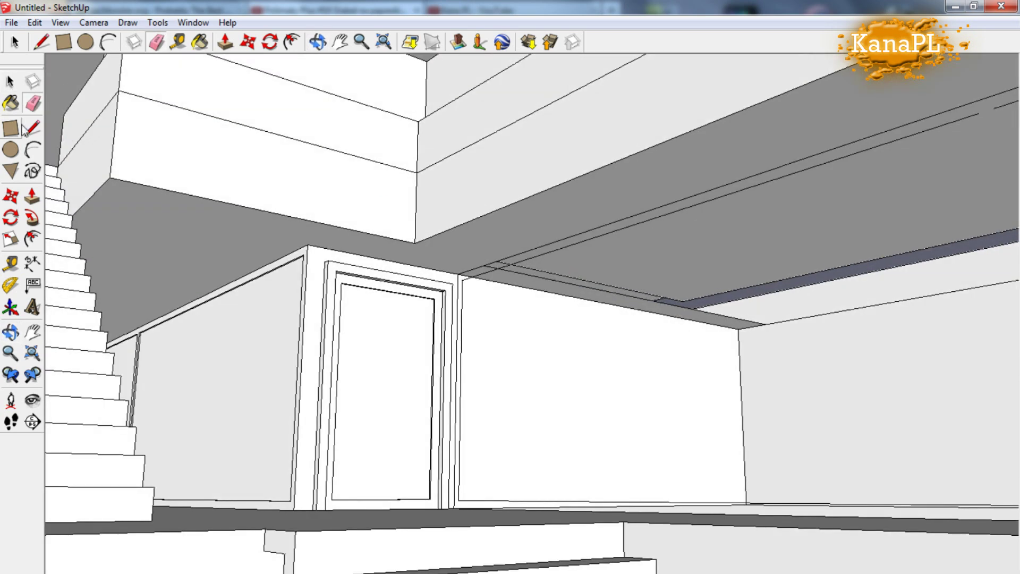
scroll(833, 155, "down", 2)
scroll(824, 201, "down", 2)
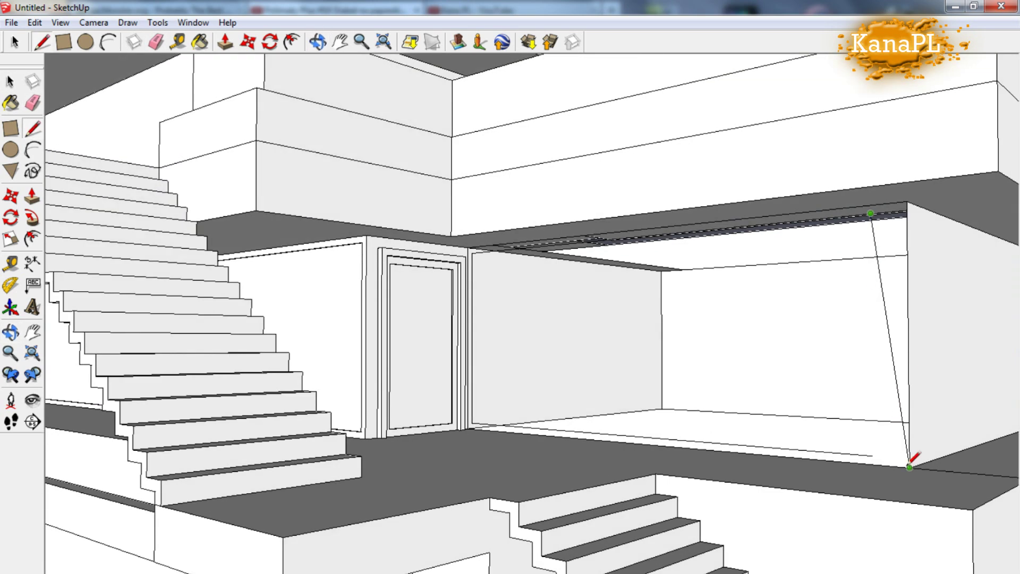
Draw a vertical line from the top wall corner down to close the new front face
left_click(907, 200)
left_click(909, 466)
scroll(924, 468, "up", 2)
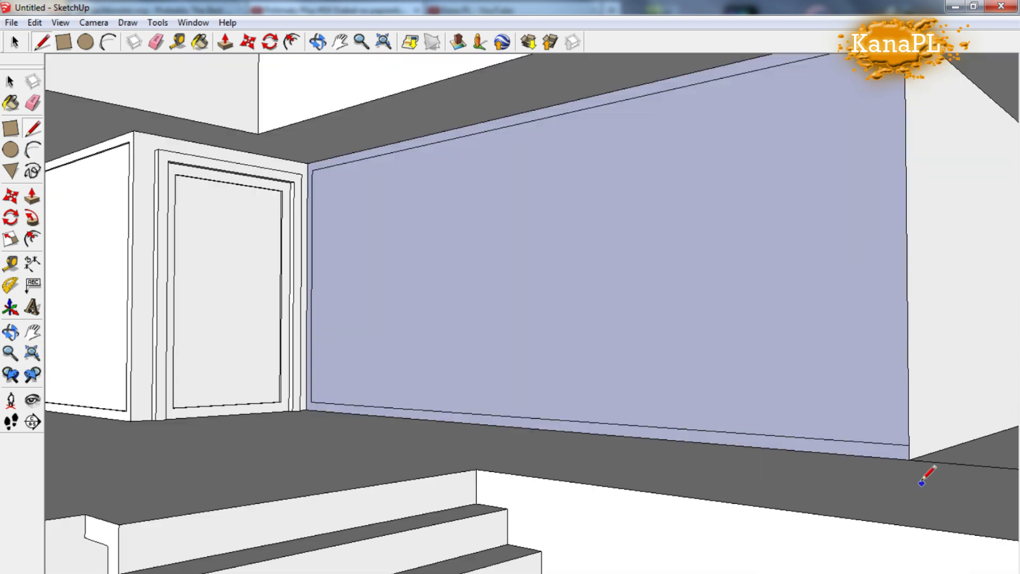
scroll(850, 472, "up", 2)
scroll(794, 383, "down", 3)
mouse_move(794, 382)
middle_mouse_down()
mouse_move(774, 225)
mouse_move(813, 123)
middle_mouse_up()
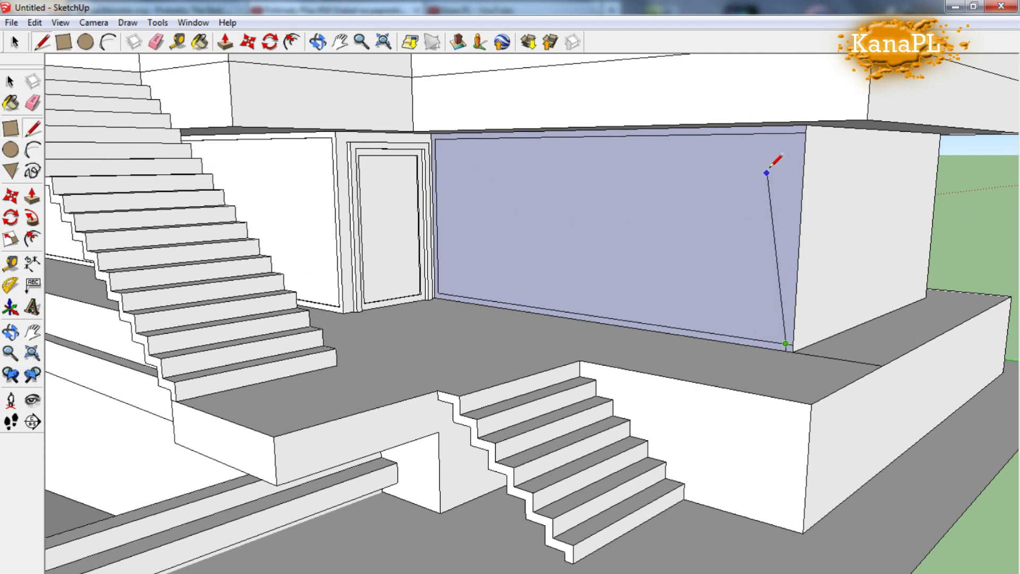
scroll(801, 313, "up", 2)
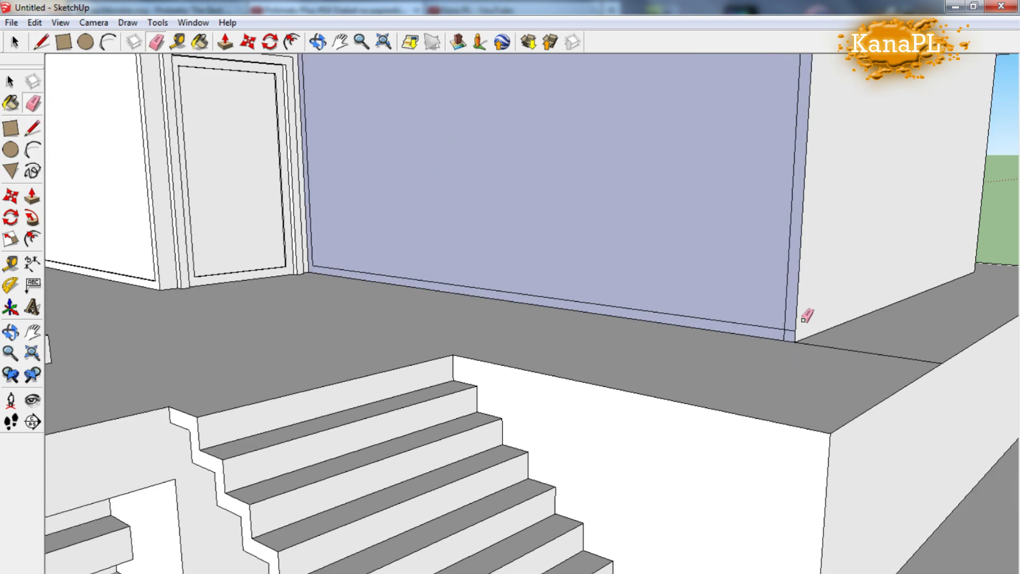
scroll(789, 346, "up", 3)
scroll(754, 338, "down", 8)
scroll(774, 406, "up", 1)
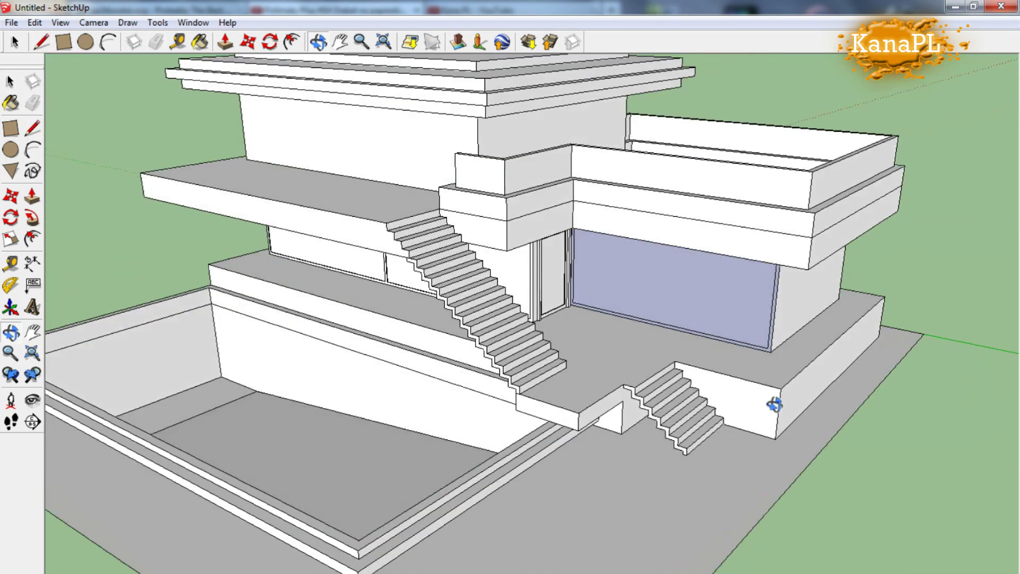
Push the bluish front face back to recess it within its thin frame
scroll(160, 246, "up", 5)
scroll(210, 432, "up", 4)
scroll(209, 432, "up", 2)
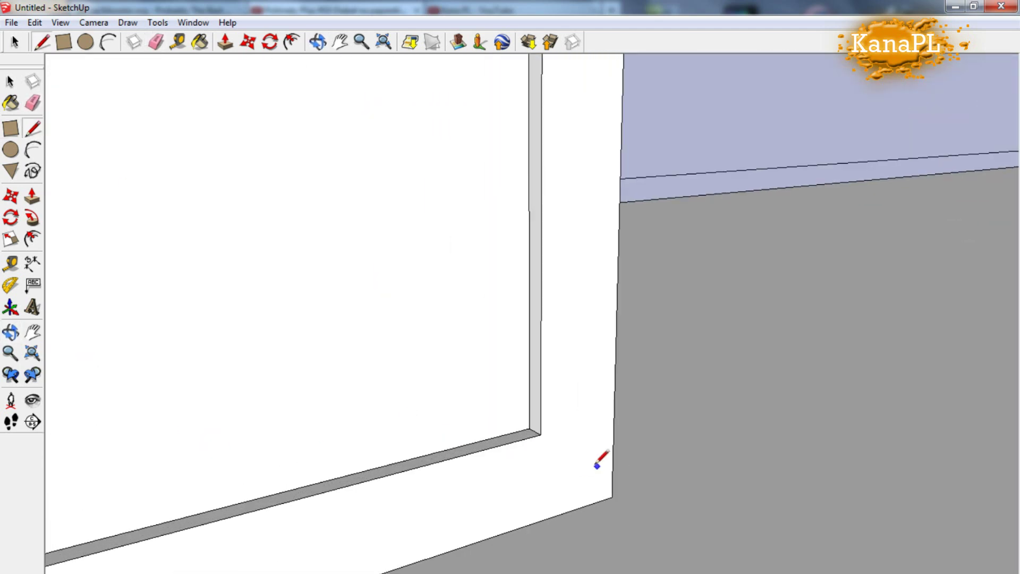
scroll(774, 369, "down", 3)
scroll(877, 478, "down", 3)
scroll(876, 478, "up", 6)
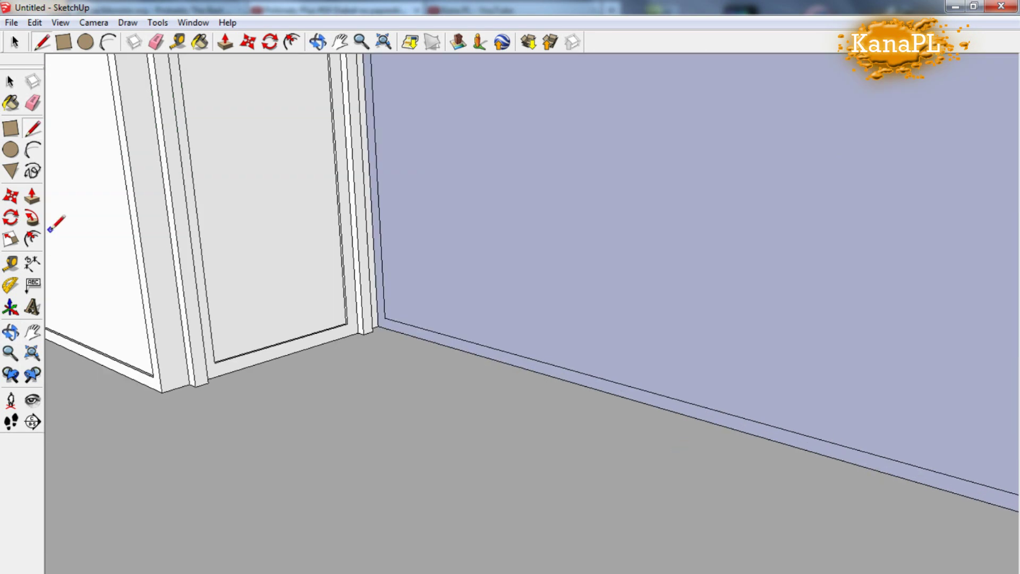
left_click(32, 196)
scroll(223, 312, "down", 4)
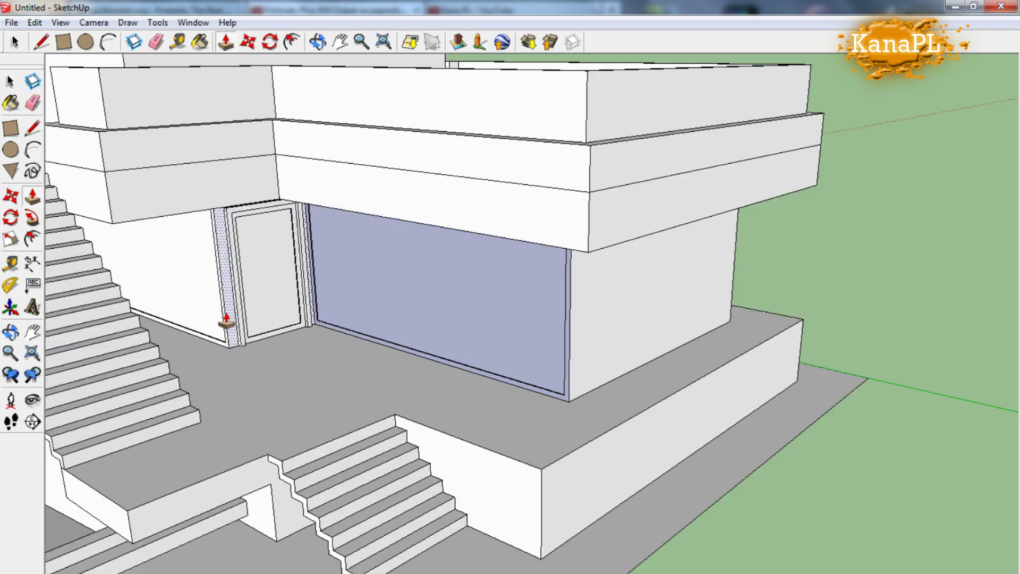
scroll(235, 239, "down", 3)
scroll(335, 330, "up", 1)
scroll(58, 171, "up", 5)
Orbit to face the blue wall directly and zoom in on its frame edges
middle_click_drag(58, 171, 546, 273)
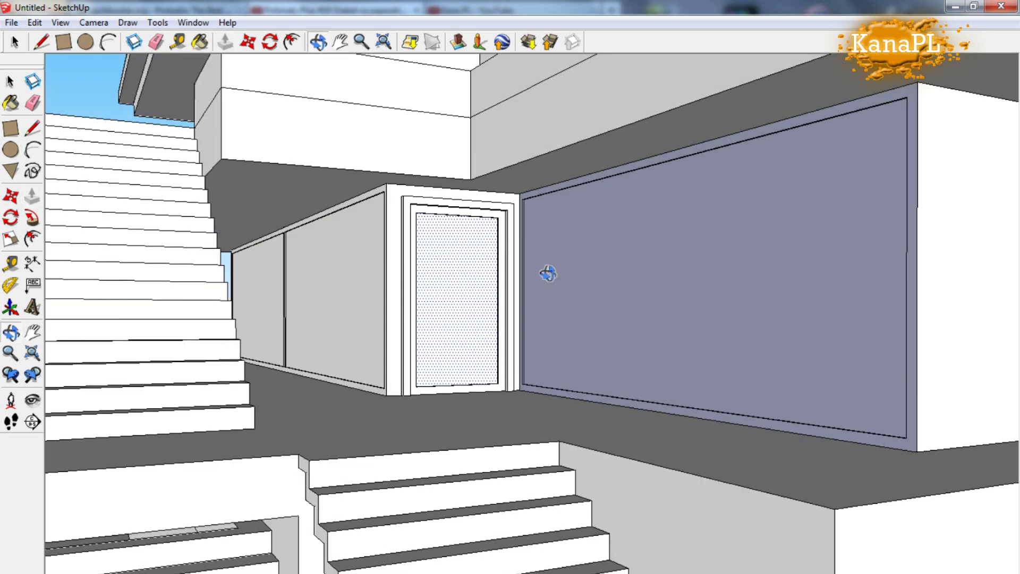
scroll(988, 428, "up", 3)
scroll(988, 427, "up", 2)
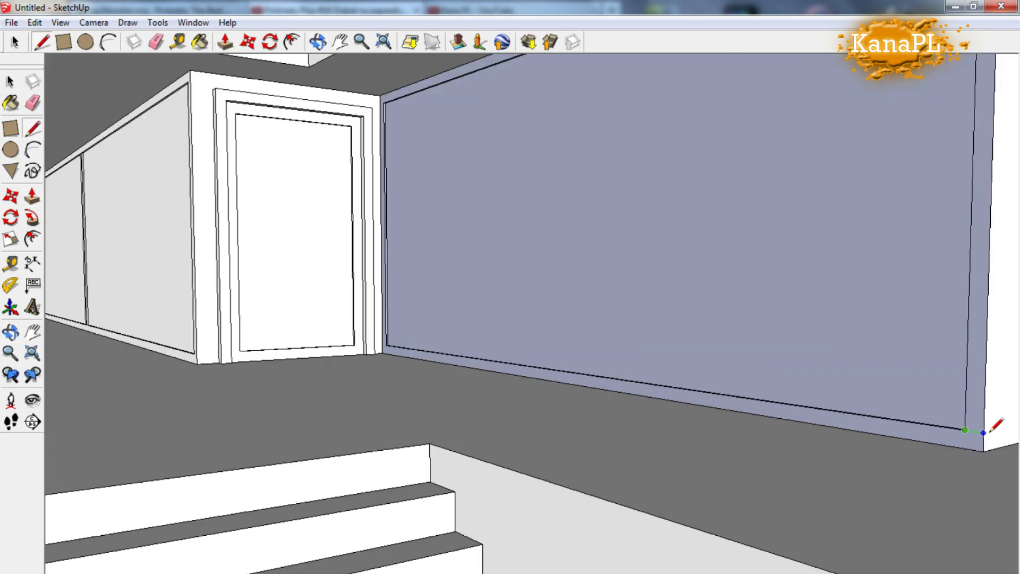
scroll(387, 325, "up", 2)
scroll(376, 319, "up", 2)
scroll(371, 341, "up", 1)
scroll(463, 334, "down", 1)
scroll(463, 335, "down", 2)
scroll(611, 273, "down", 5)
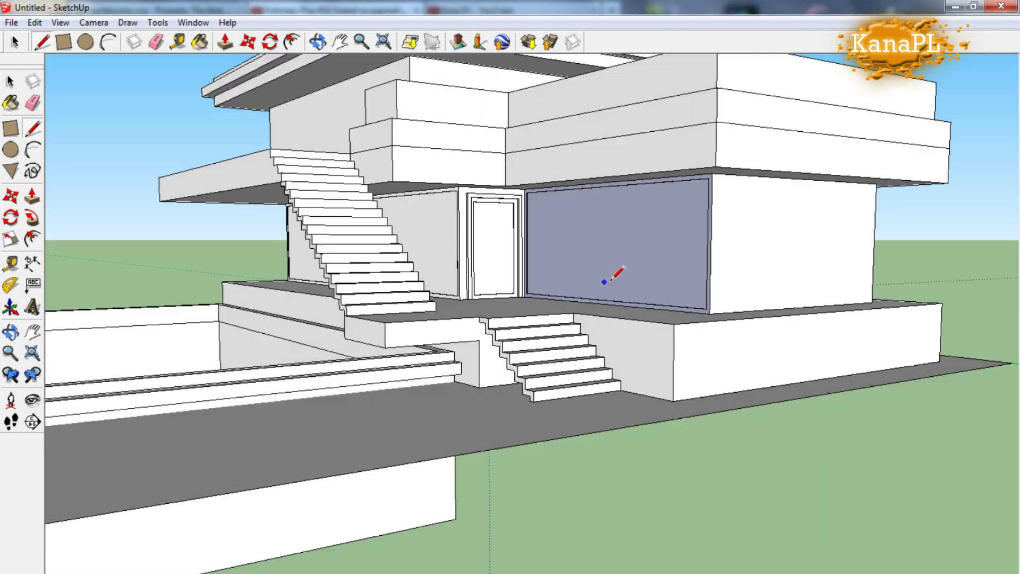
scroll(478, 291, "up", 6)
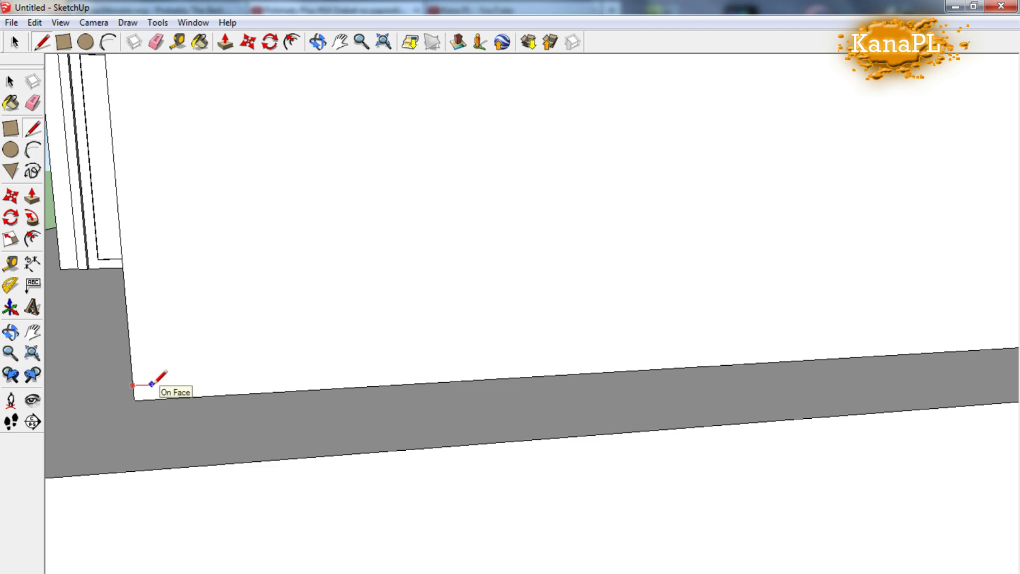
scroll(153, 383, "down", 5)
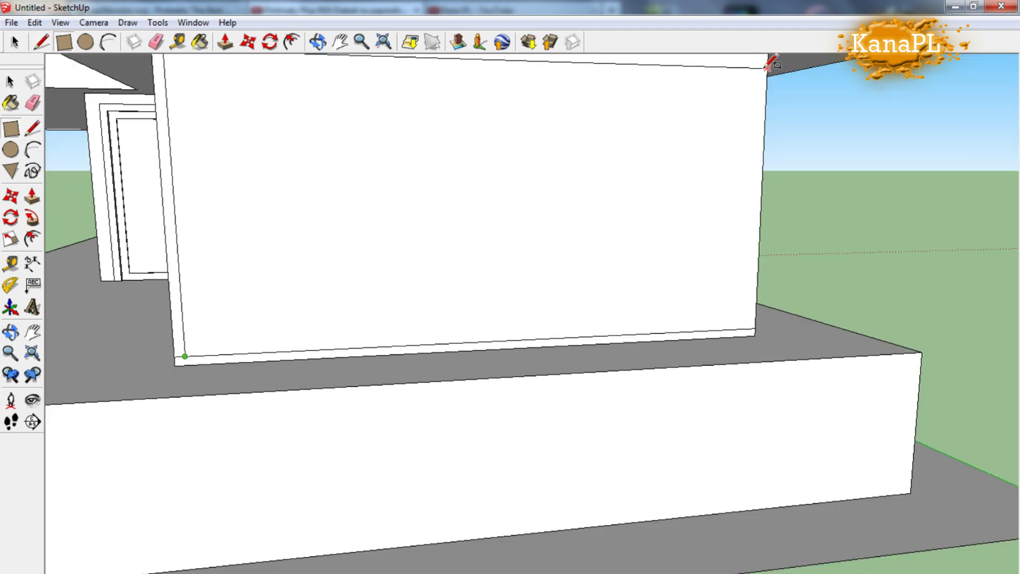
scroll(775, 59, "down", 3)
scroll(764, 64, "down", 2)
scroll(432, 98, "up", 2)
scroll(433, 98, "up", 2)
Erase stray edges on the white terrace walls around the doorway
key("e")
scroll(343, 289, "up", 2)
scroll(368, 218, "down", 2)
scroll(651, 329, "up", 2)
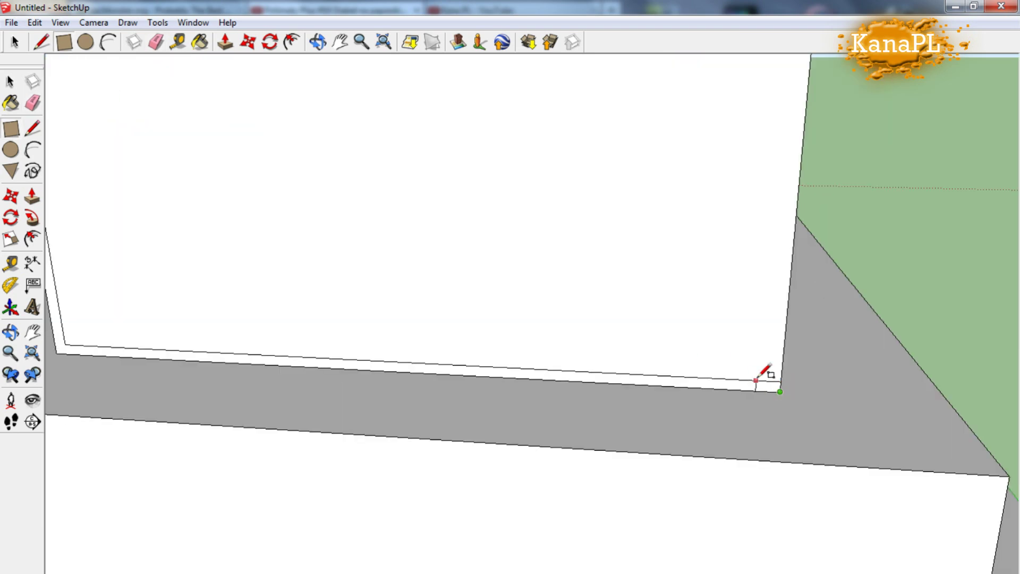
scroll(797, 143, "down", 2)
scroll(738, 84, "down", 3)
scroll(732, 101, "down", 3)
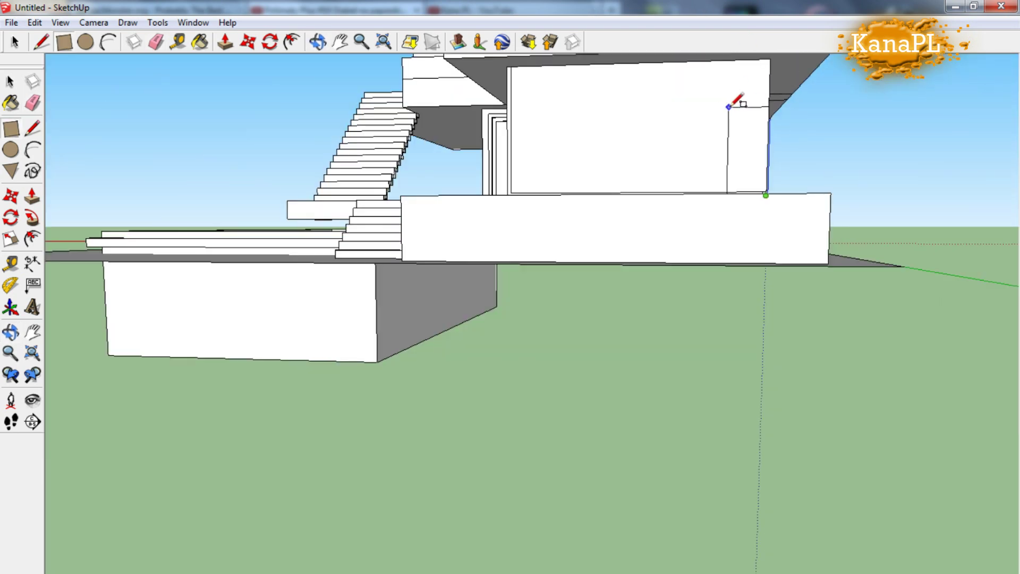
scroll(771, 59, "up", 1)
scroll(771, 60, "up", 2)
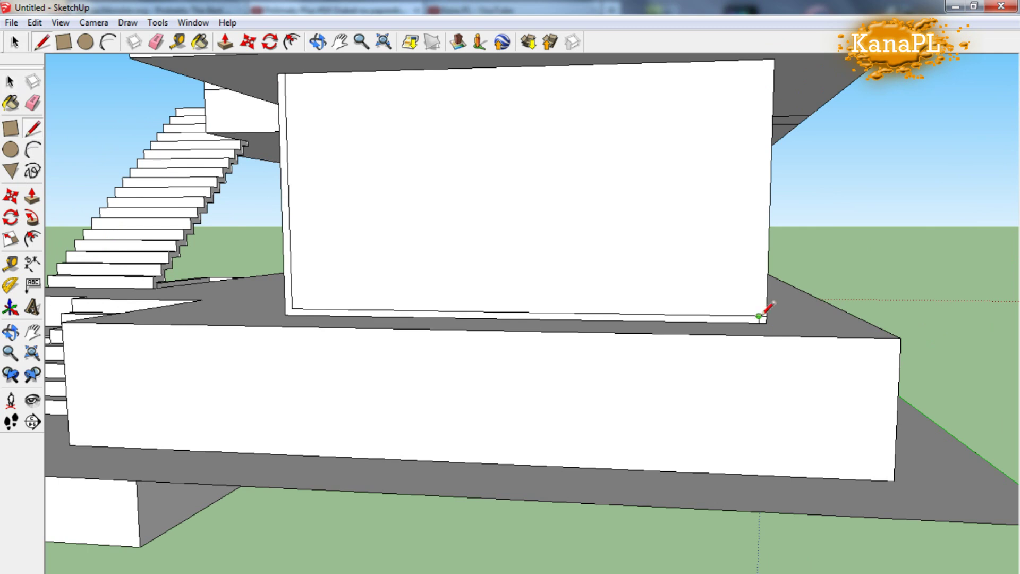
scroll(774, 81, "up", 3)
middle_click_drag(255, 166, 522, 97)
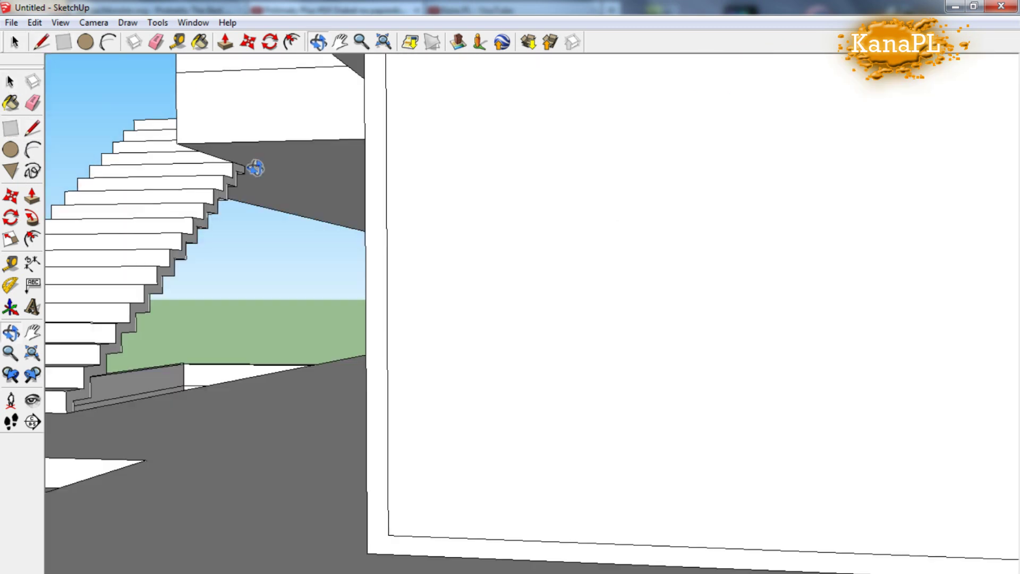
scroll(561, 126, "down", 2)
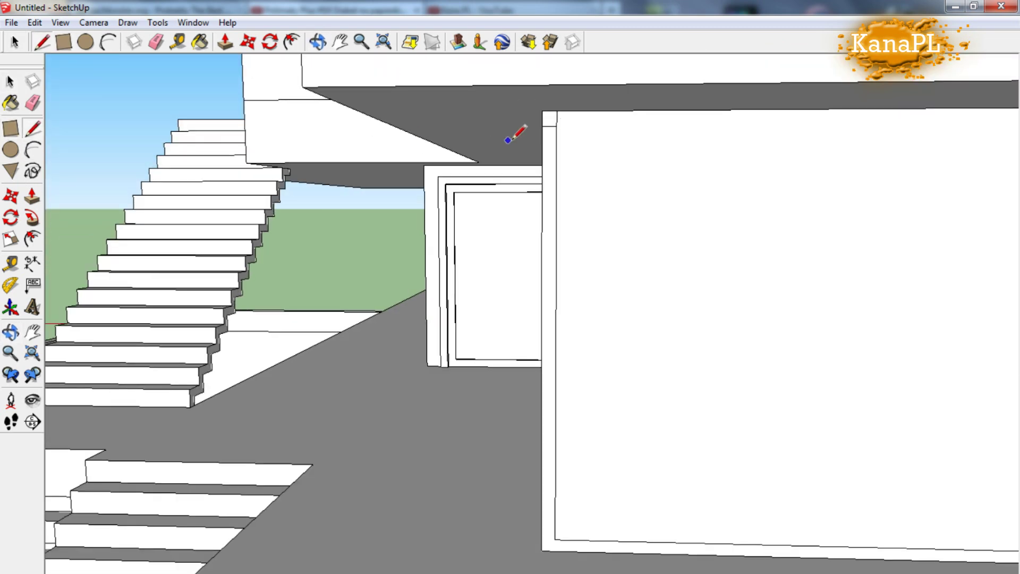
scroll(874, 170, "down", 3)
scroll(874, 121, "up", 3)
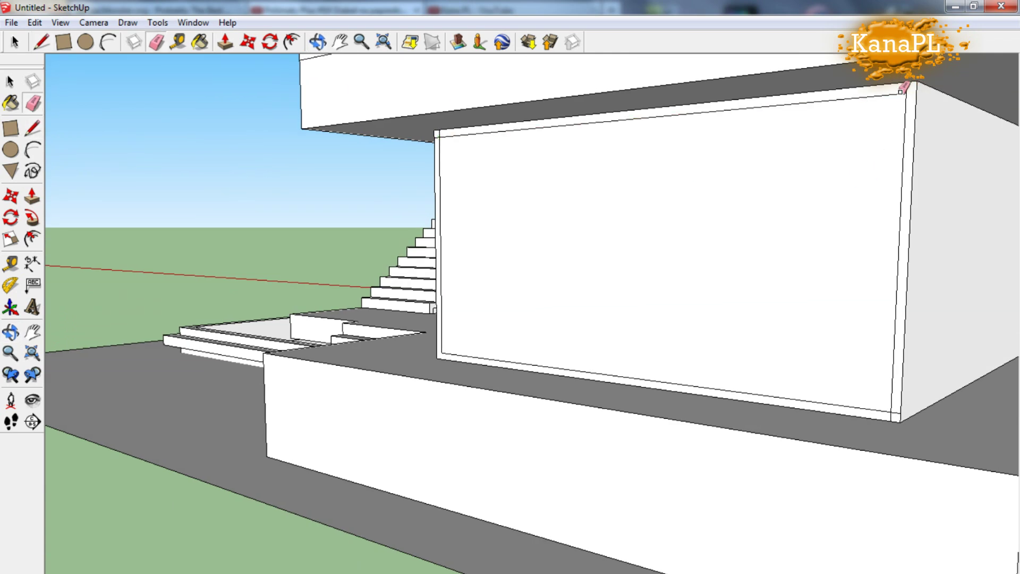
Tidy the faces between the new front panel and the doorway with Push/Pull and Eraser
middle_click_drag(894, 411, 815, 186)
scroll(746, 132, "up", 2)
scroll(747, 132, "down", 2)
scroll(861, 469, "up", 2)
key("p")
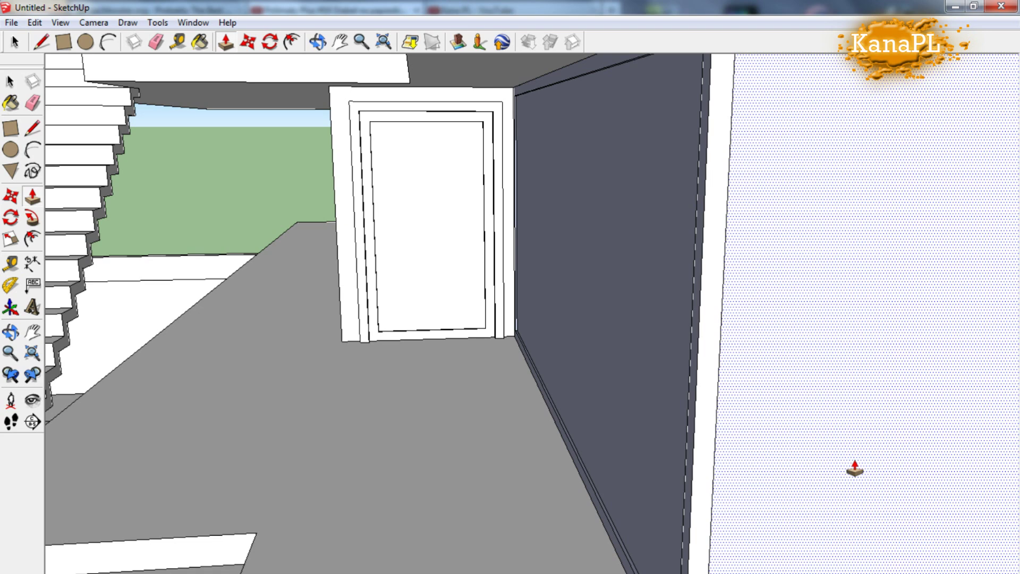
scroll(690, 414, "down", 5)
mouse_move(596, 383)
middle_mouse_down()
mouse_move(383, 303)
mouse_move(242, 326)
middle_mouse_up()
scroll(242, 326, "up", 5)
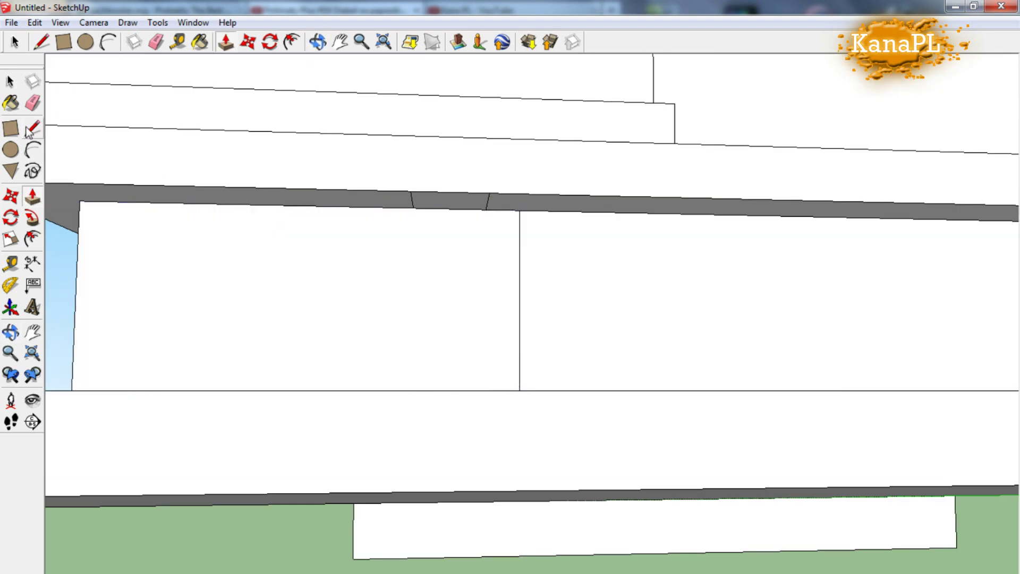
left_click(33, 103)
scroll(357, 177, "up", 2)
scroll(468, 223, "down", 5)
mouse_move(539, 275)
middle_mouse_down()
mouse_move(282, 353)
mouse_move(672, 243)
mouse_move(345, 288)
mouse_move(794, 408)
middle_mouse_up()
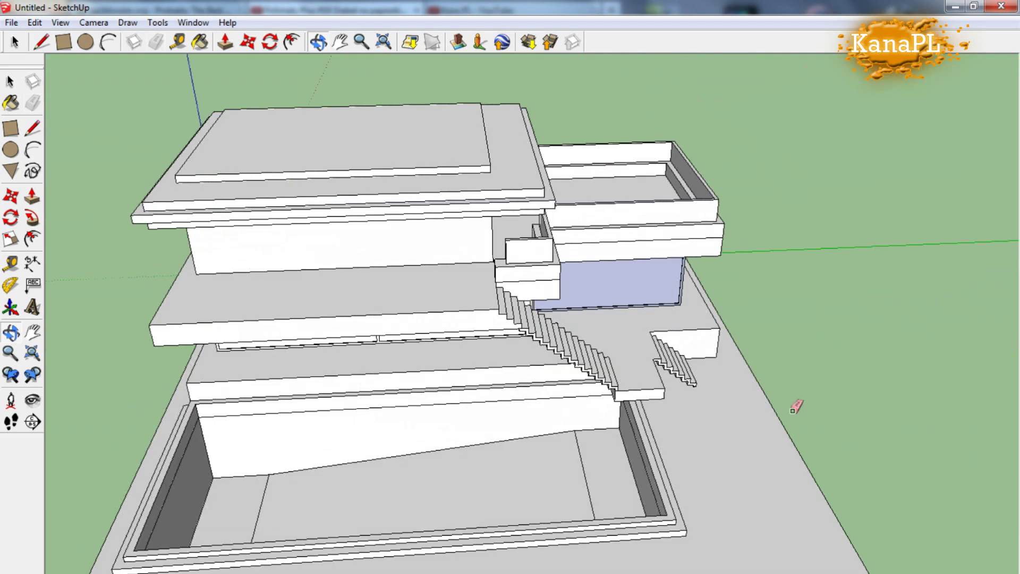
Offset the upper-floor wall face's edges inward into a thin inset frame
scroll(293, 369, "down", 3)
mouse_move(294, 369)
middle_mouse_down()
mouse_move(105, 262)
mouse_move(432, 103)
middle_mouse_up()
scroll(105, 262, "up", 3)
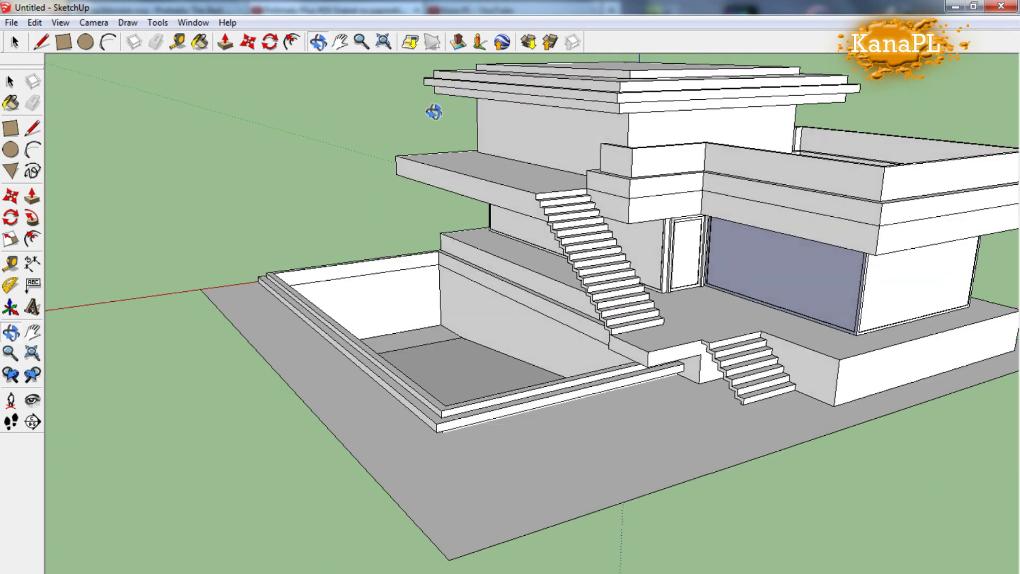
scroll(170, 97, "up", 5)
scroll(170, 97, "up", 2)
left_click(33, 239)
scroll(169, 225, "up", 3)
scroll(292, 276, "down", 2)
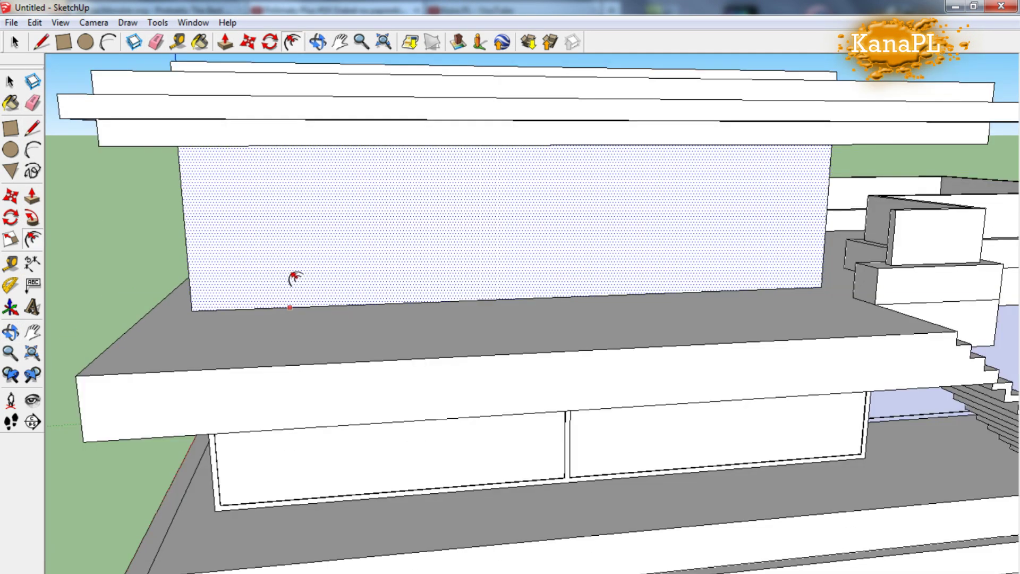
scroll(292, 276, "up", 2)
left_click(193, 204)
left_click(209, 409)
Orbit around the building to check the framed upper-floor wall
mouse_move(209, 409)
middle_mouse_down()
mouse_move(196, 182)
mouse_move(15, 222)
middle_mouse_up()
scroll(530, 191, "down", 3)
mouse_move(530, 191)
middle_mouse_down()
mouse_move(483, 237)
mouse_move(647, 292)
middle_mouse_up()
scroll(647, 292, "down", 3)
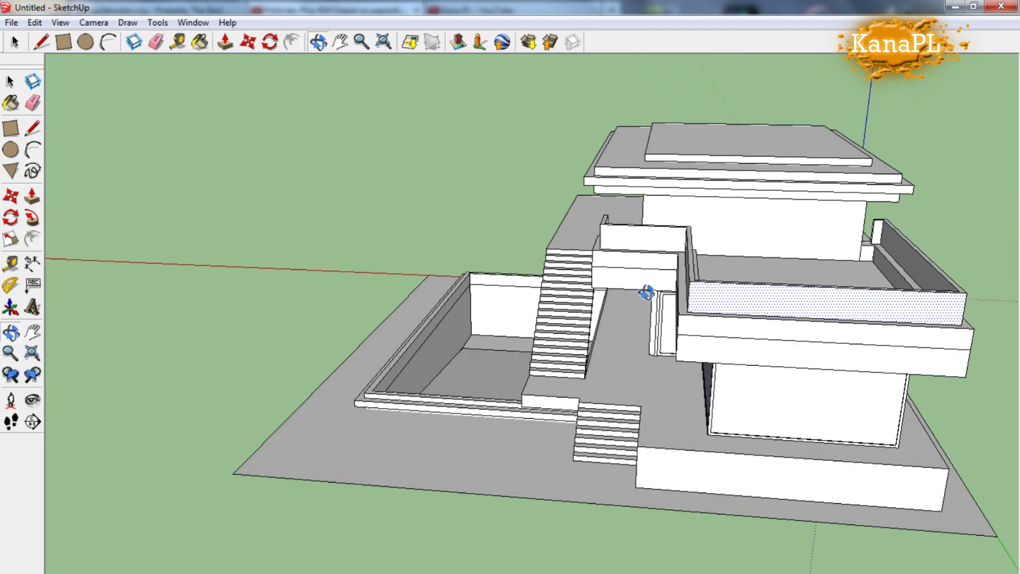
scroll(869, 218, "up", 4)
scroll(578, 214, "up", 5)
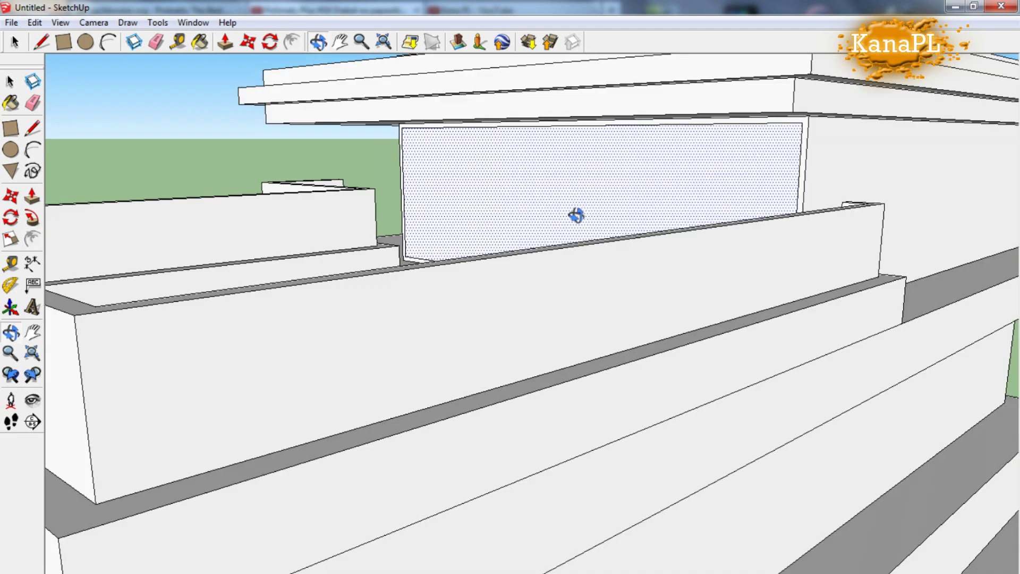
middle_click_drag(579, 214, 725, 161)
Offset thin inset frame outlines on the right side wall and the long lower wall
scroll(528, 352, "down", 5)
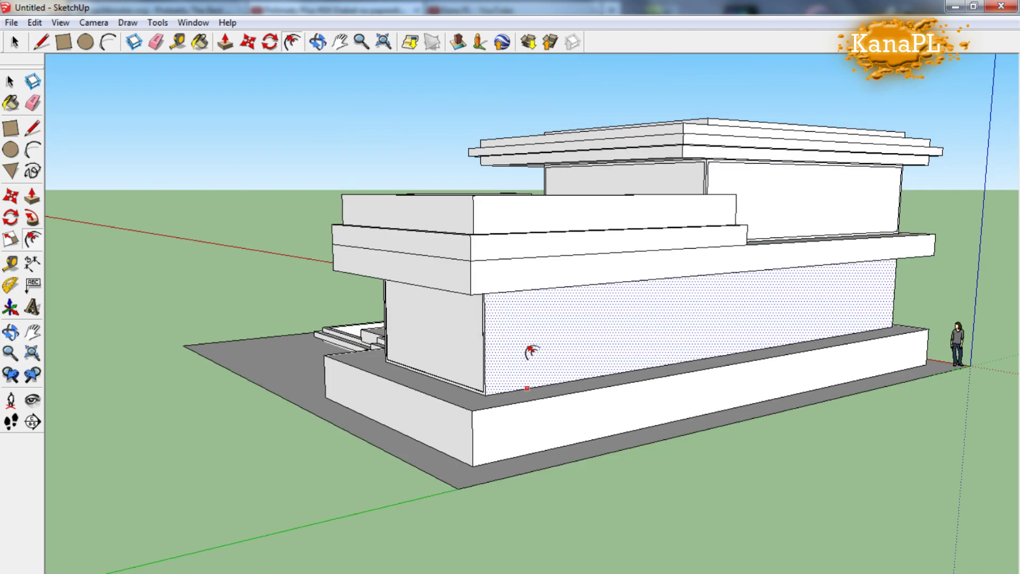
scroll(501, 326, "up", 4)
scroll(531, 200, "up", 3)
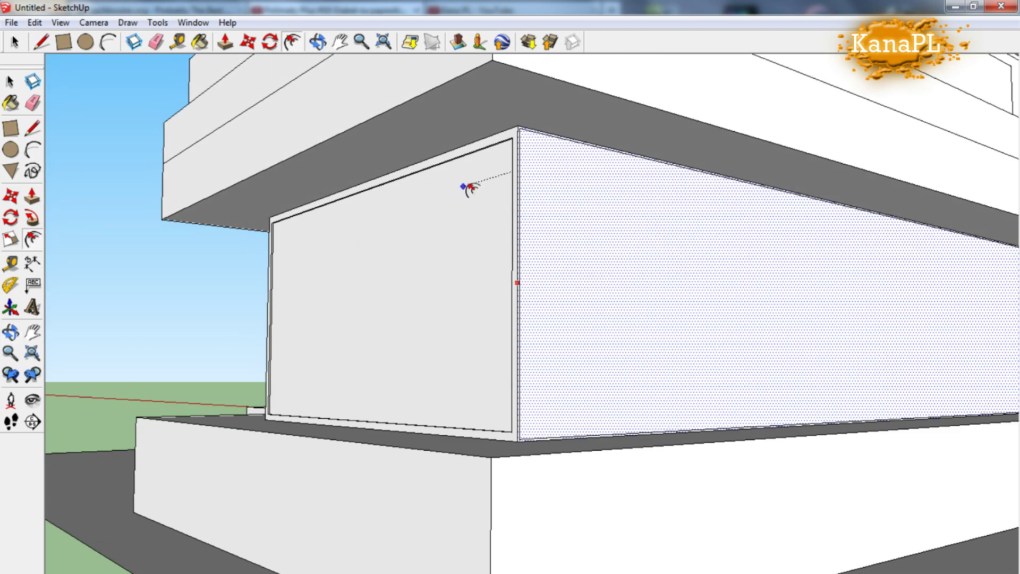
left_click(526, 139)
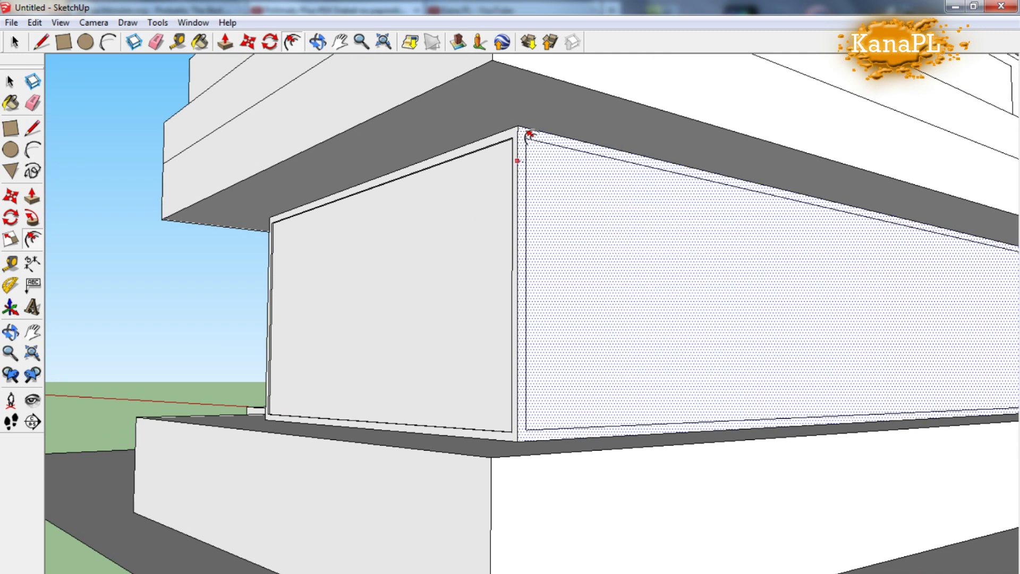
middle_click_drag(511, 142, 558, 196)
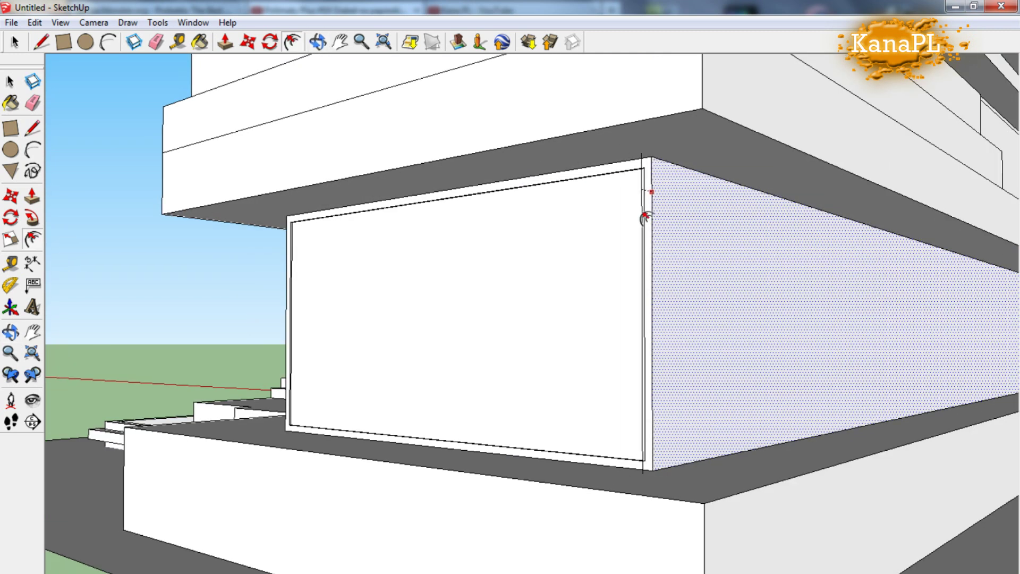
scroll(812, 316, "down", 5)
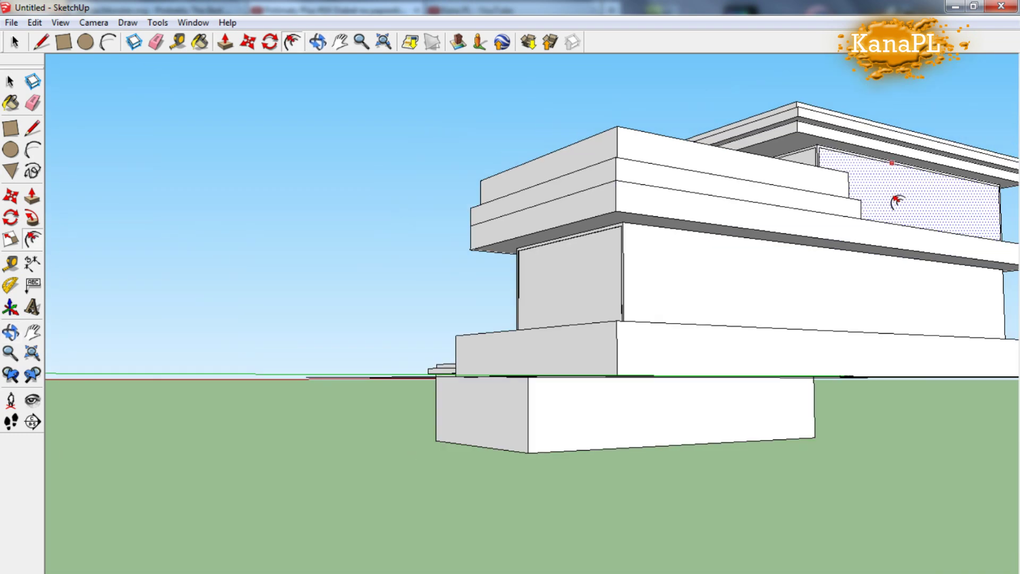
left_click(904, 177)
middle_click_drag(905, 177, 352, 216)
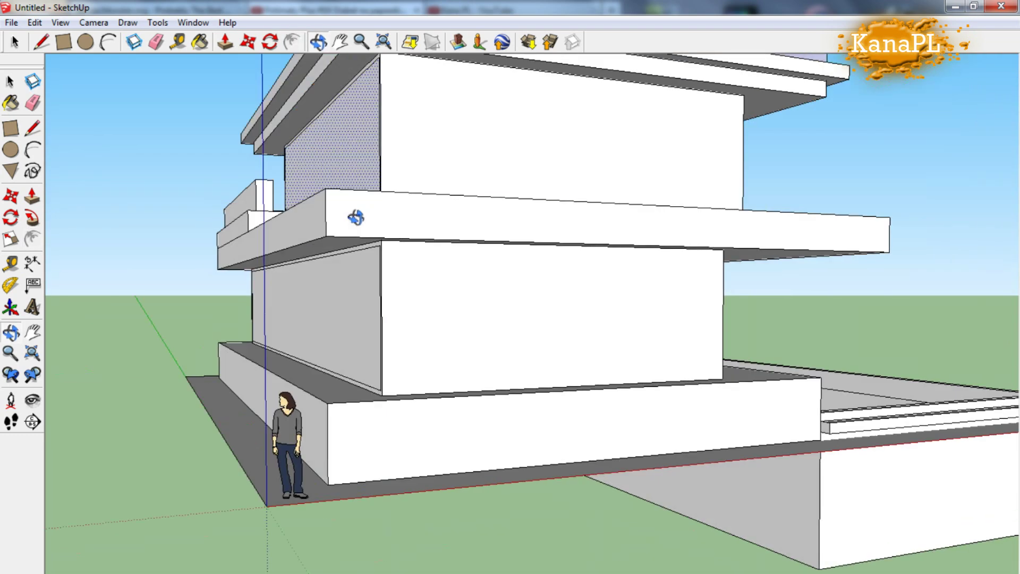
mouse_move(363, 69)
middle_mouse_down()
mouse_move(417, 178)
mouse_move(979, 175)
middle_mouse_up()
scroll(100, 229, "up", 5)
Select and delete the stray vertical edge inside the upper wall's frame
key("l")
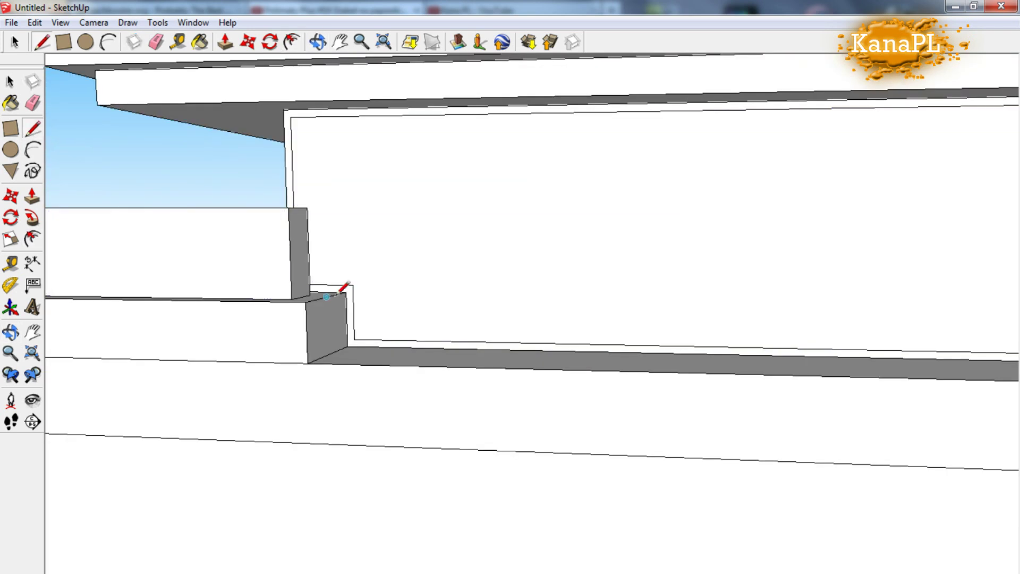
middle_click_drag(348, 117, 350, 170)
left_click(346, 242)
left_click(353, 237)
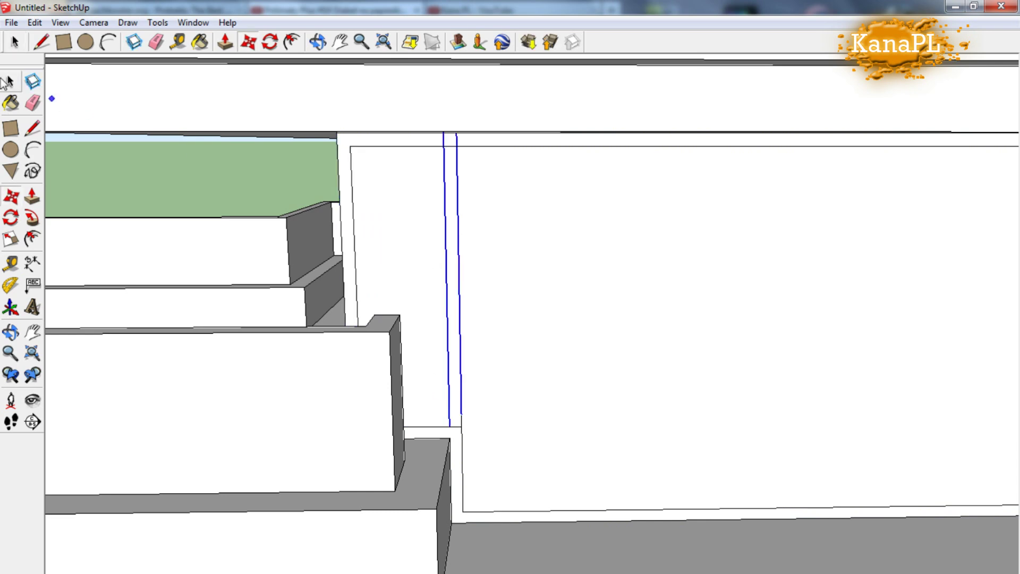
mouse_move(452, 144)
middle_mouse_down()
mouse_move(464, 132)
mouse_move(460, 433)
mouse_move(709, 315)
mouse_move(754, 310)
middle_mouse_up()
scroll(644, 221, "down", 5)
Draw a vertical line from top to bottom edge, splitting the upper wall into two panels
scroll(644, 221, "up", 3)
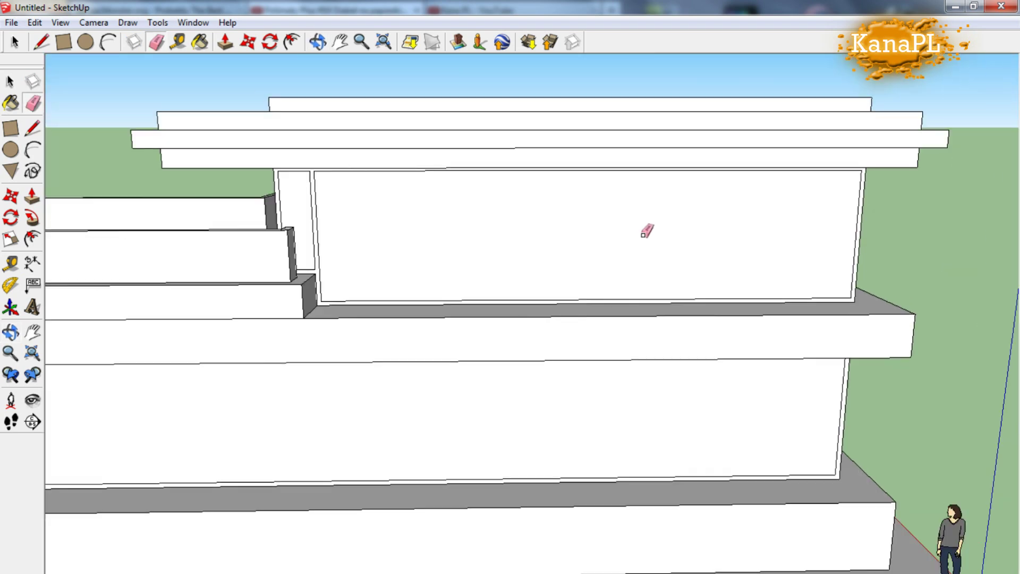
scroll(593, 162, "up", 5)
left_click(574, 338)
scroll(575, 271, "down", 2)
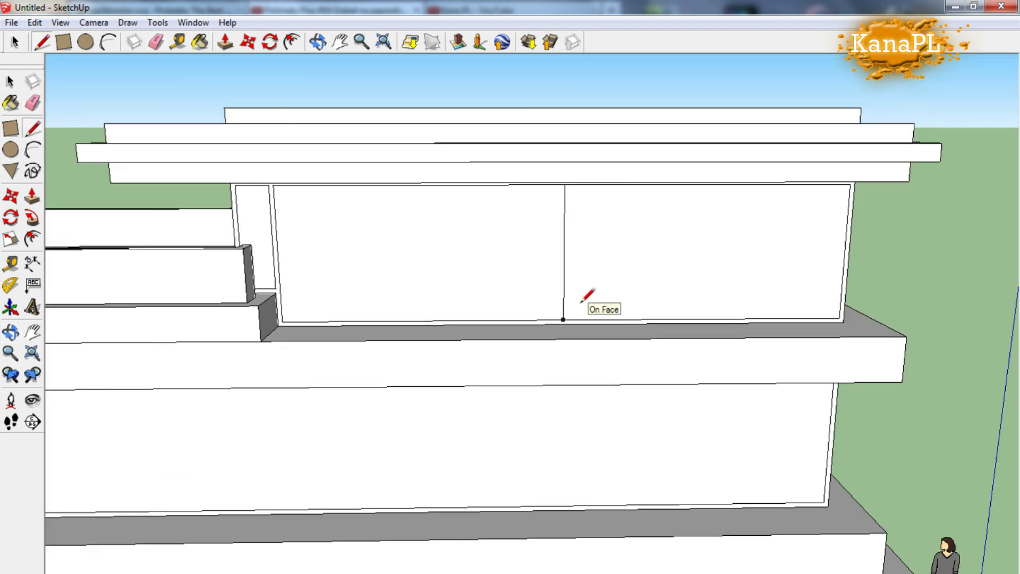
scroll(621, 237, "up", 2)
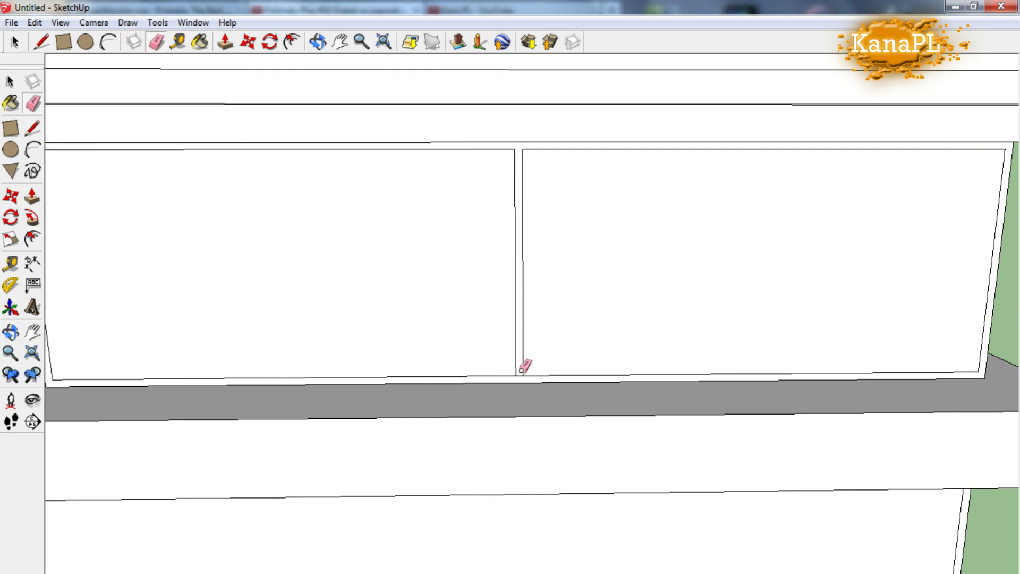
scroll(522, 367, "down", 5)
scroll(382, 442, "up", 3)
Draw two vertical lines dividing the long ground-floor wall into three panels
middle_click_drag(302, 421, 378, 341)
key("l")
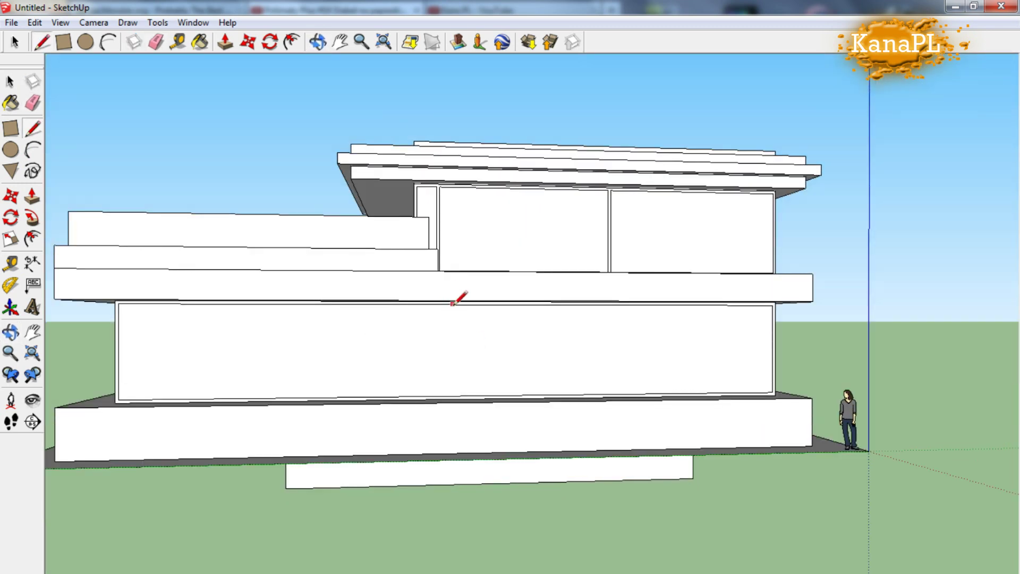
scroll(452, 303, "up", 3)
scroll(441, 312, "down", 2)
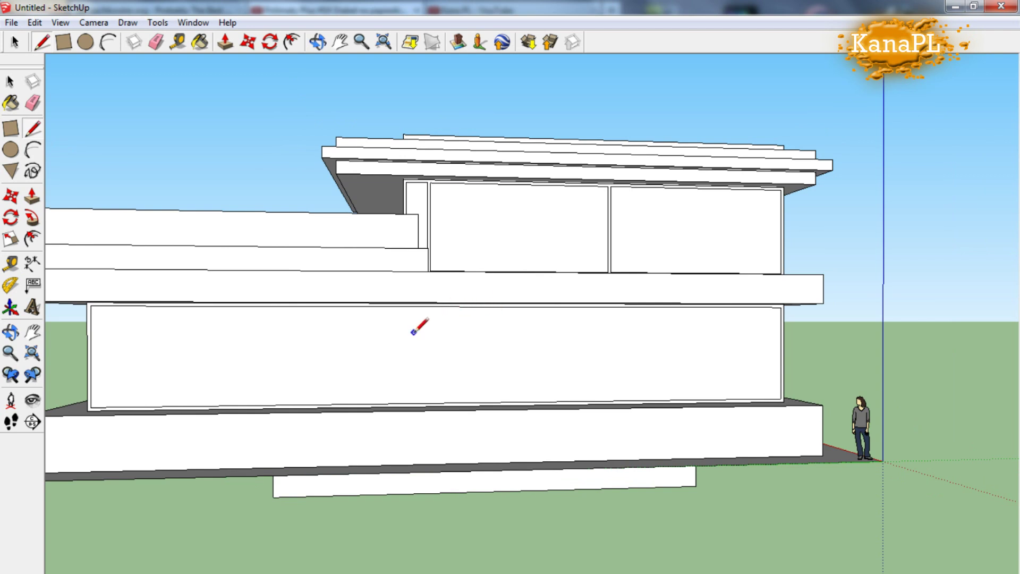
scroll(420, 327, "up", 3)
mouse_move(574, 262)
middle_mouse_down()
mouse_move(648, 326)
mouse_move(387, 360)
middle_mouse_up()
left_click(632, 294)
scroll(633, 302, "down", 3)
scroll(583, 250, "up", 2)
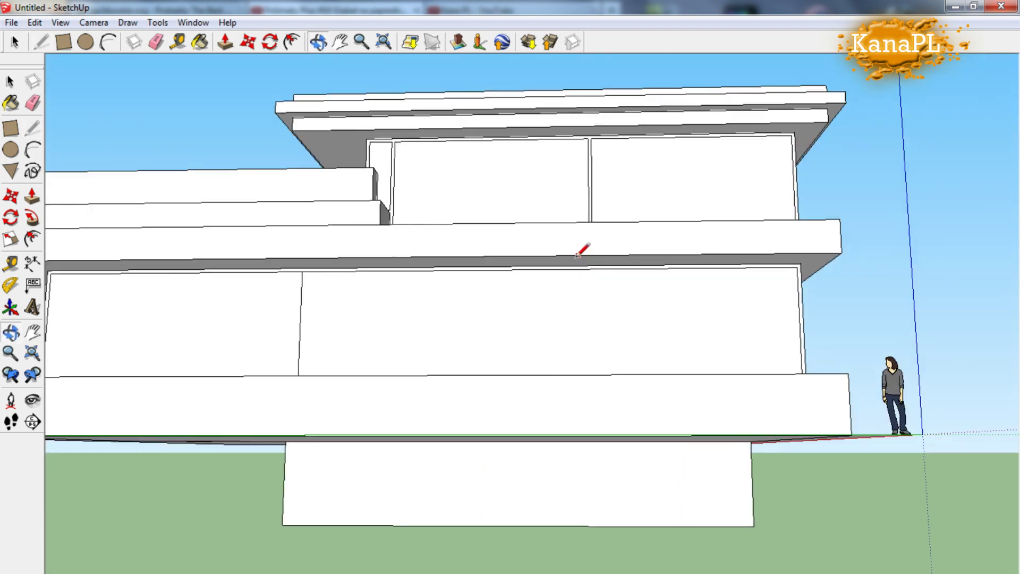
scroll(579, 263, "up", 2)
mouse_move(586, 265)
middle_mouse_down()
mouse_move(564, 289)
mouse_move(650, 461)
middle_mouse_up()
scroll(637, 313, "down", 3)
middle_click_drag(638, 313, 498, 432)
Move-copy the two ground-floor divider lines to double them into narrow mullion strips
scroll(334, 465, "up", 1)
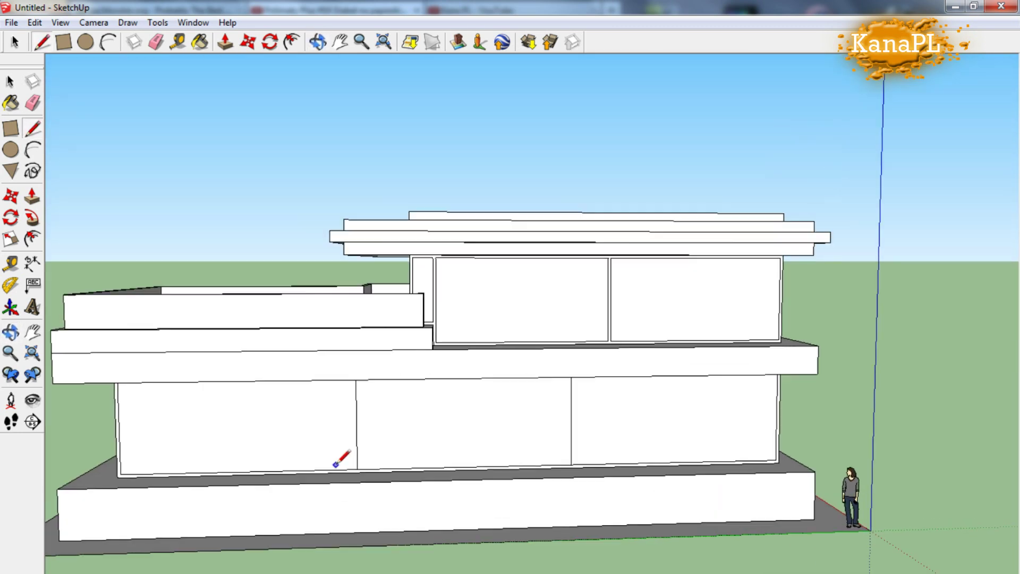
scroll(321, 464, "up", 5)
scroll(366, 467, "down", 5)
key("m")
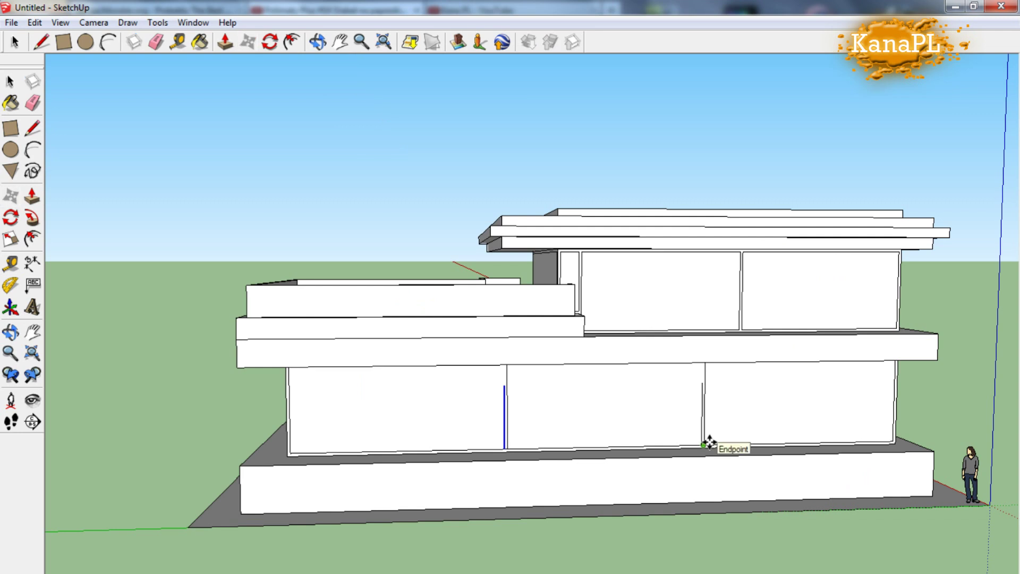
scroll(416, 417, "up", 1)
scroll(417, 416, "up", 3)
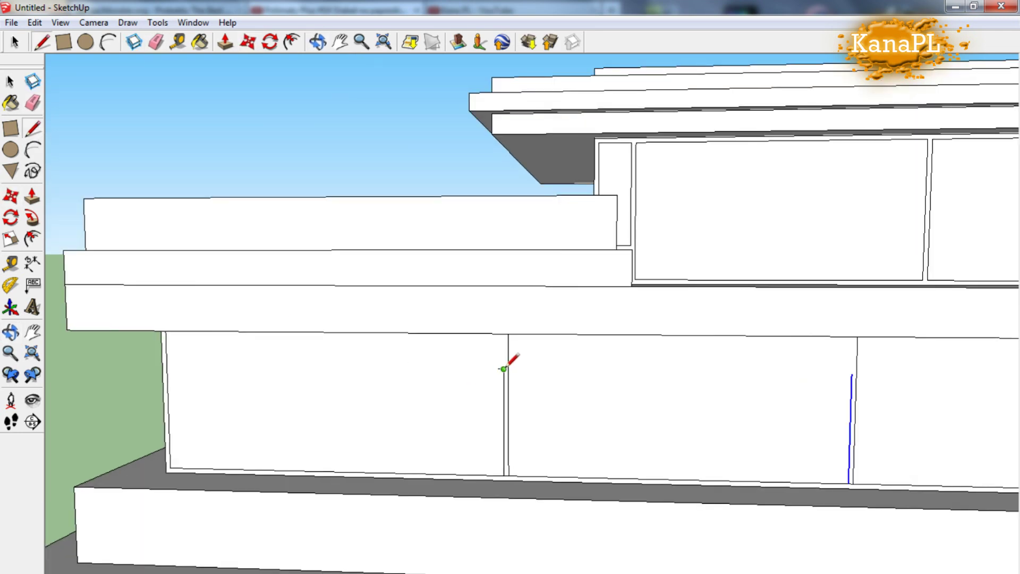
scroll(506, 354, "up", 3)
scroll(890, 334, "down", 3)
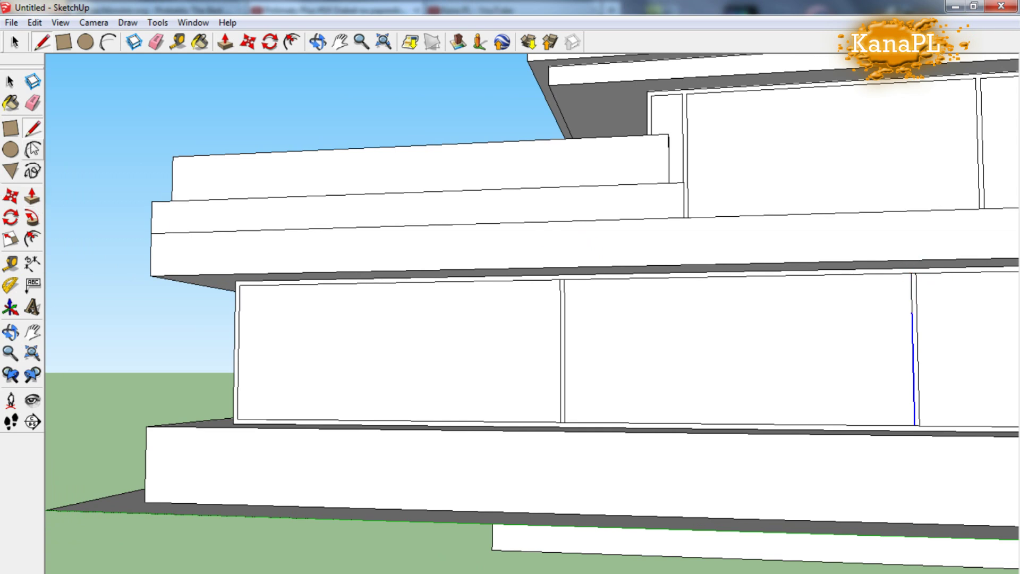
Erase the leftover edges along the lower wall
key("e")
scroll(677, 318, "up", 2)
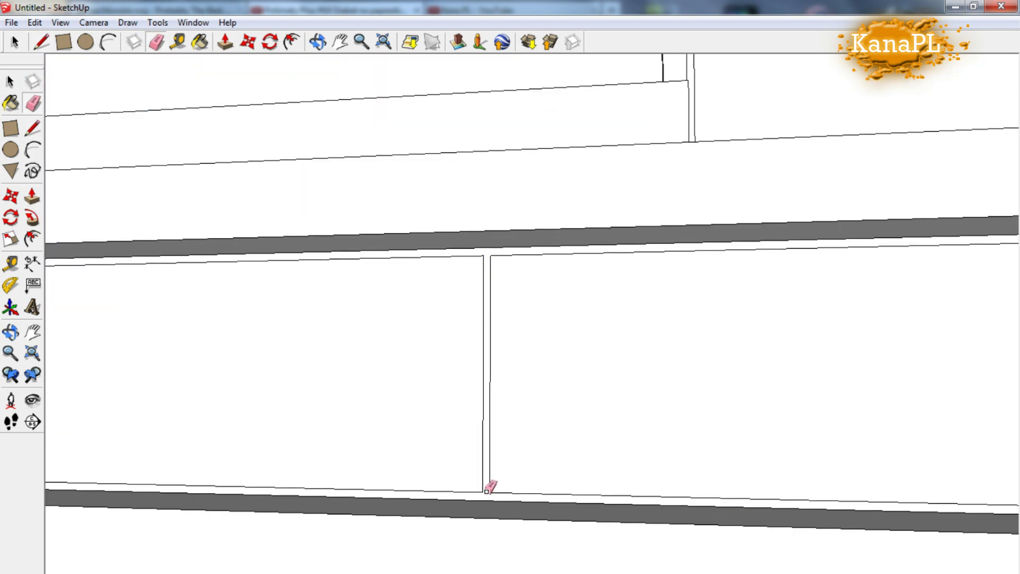
middle_click_drag(487, 488, 863, 474)
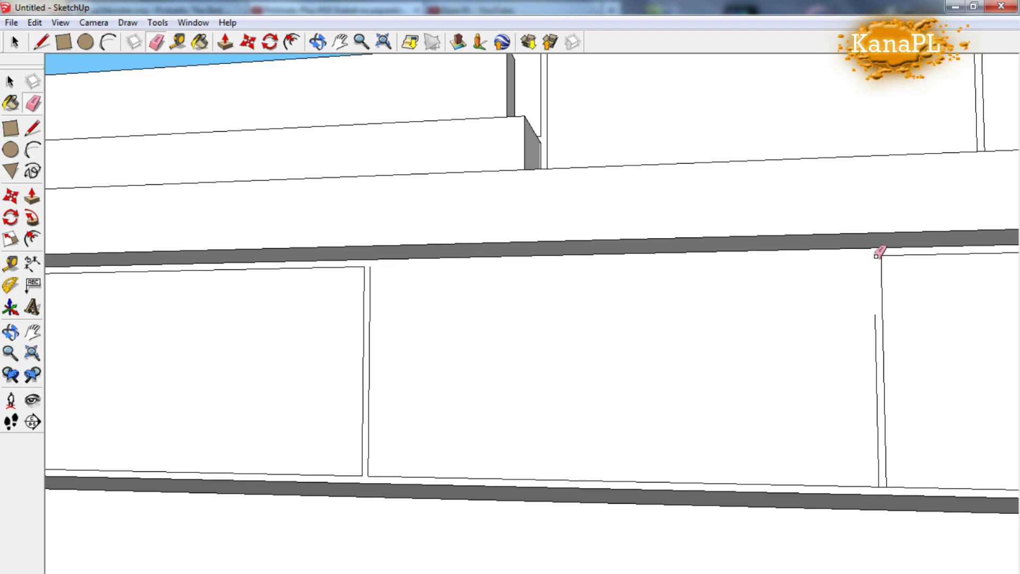
middle_click_drag(914, 377, 779, 330)
Draw a vertical mullion divider splitting the upper-storey wall into two framed panels
scroll(818, 308, "down", 5)
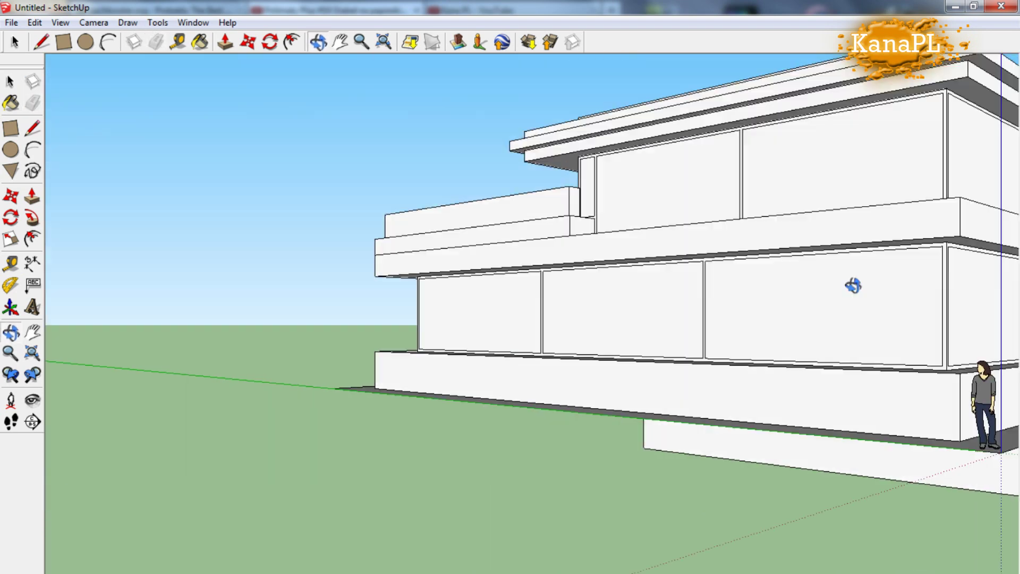
middle_click_drag(853, 284, 535, 296)
scroll(539, 212, "up", 2)
scroll(177, 221, "up", 3)
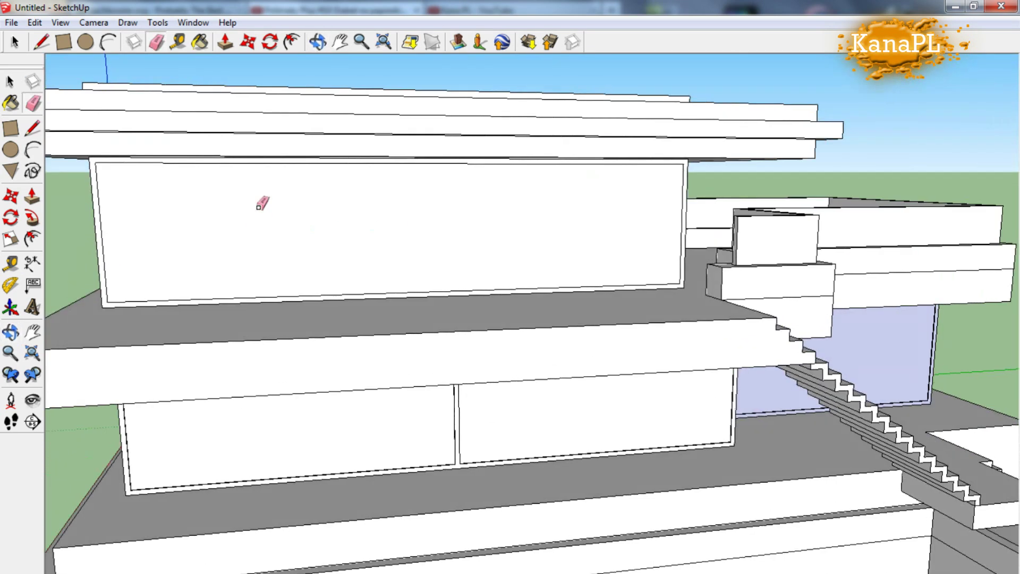
scroll(255, 197, "up", 1)
key("l")
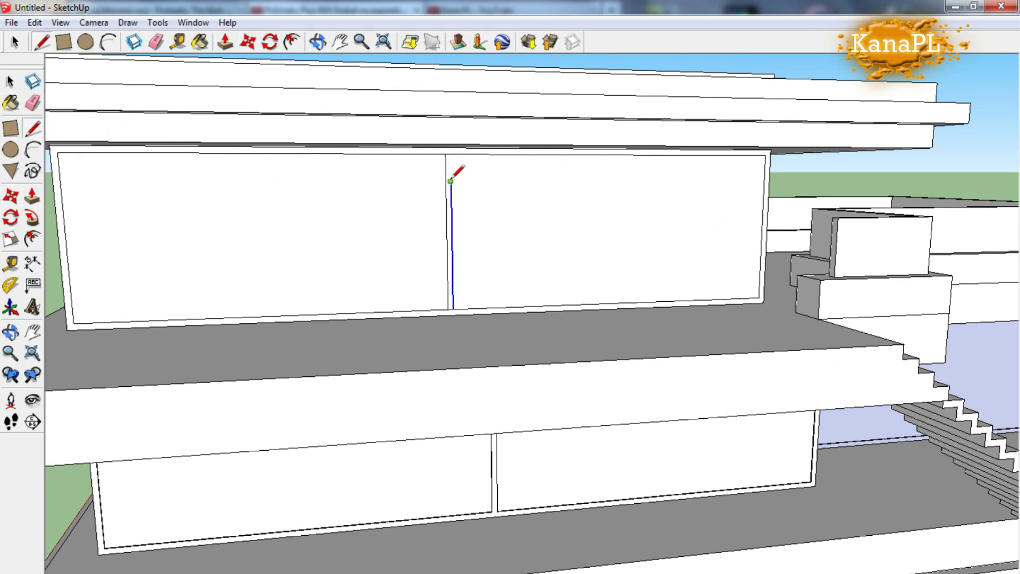
left_click(33, 102)
scroll(457, 191, "up", 3)
scroll(265, 308, "down", 4)
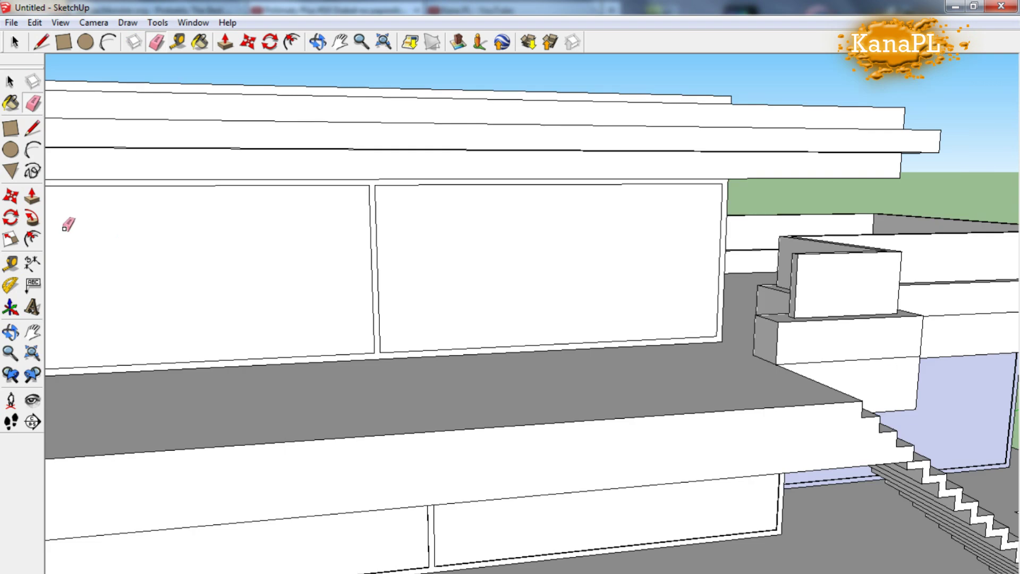
left_click(32, 196)
scroll(526, 316, "up", 3)
Orbit around the house to bring the upper-storey wall panels into view
scroll(664, 330, "up", 1)
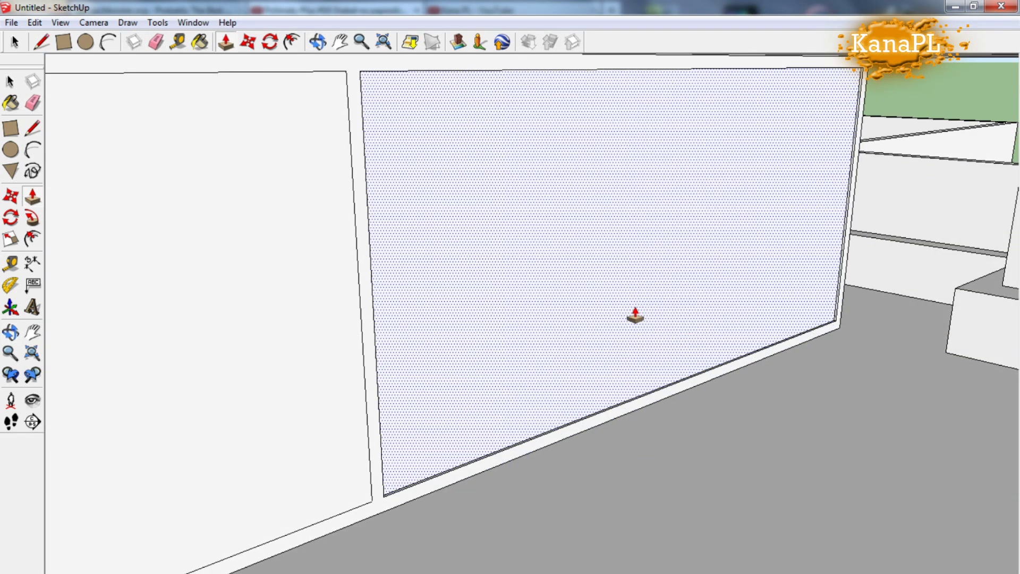
scroll(440, 202, "down", 3)
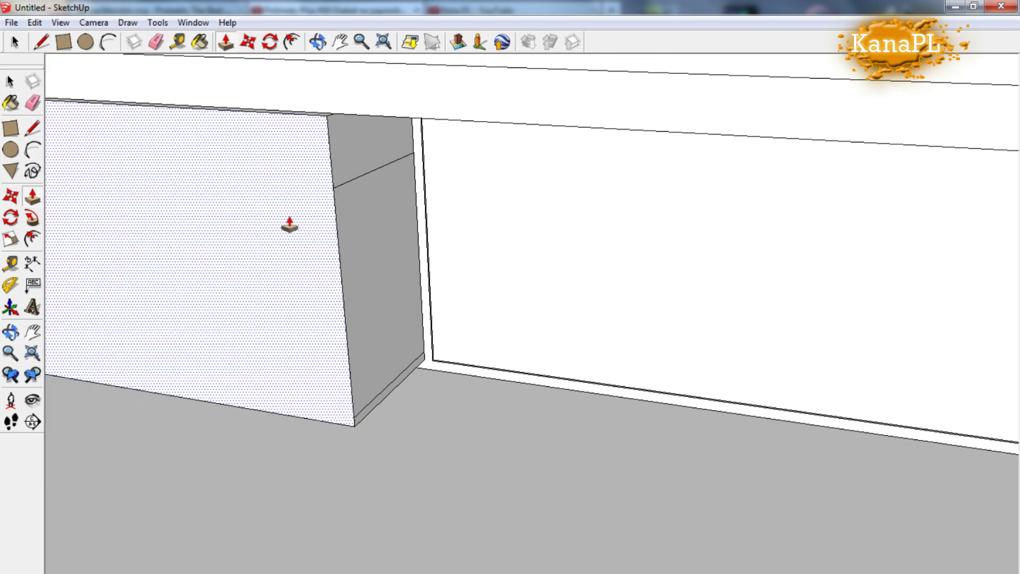
scroll(289, 226, "down", 5)
mouse_move(262, 234)
middle_mouse_down()
mouse_move(385, 167)
mouse_move(425, 255)
middle_mouse_up()
scroll(425, 254, "up", 3)
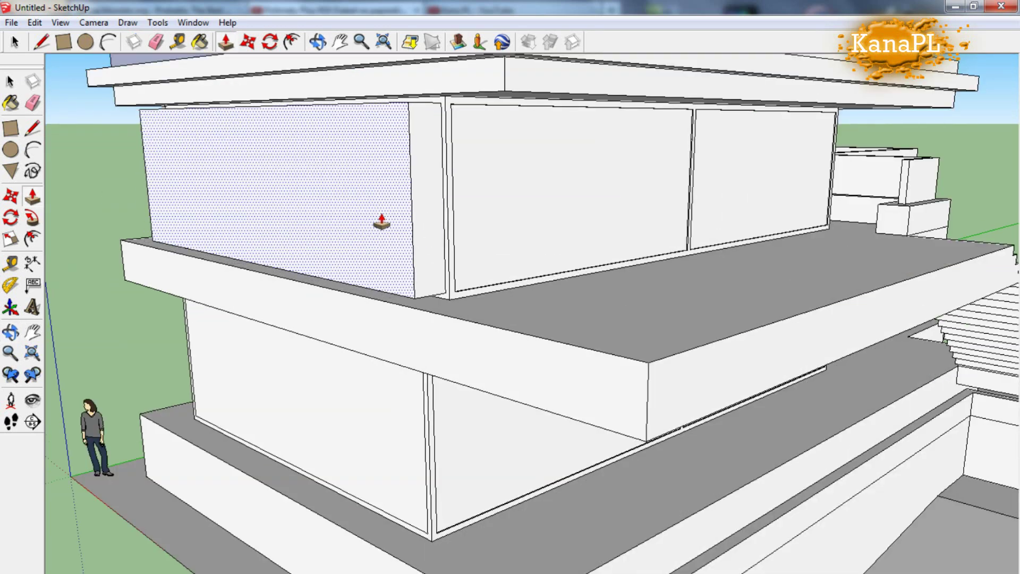
scroll(381, 221, "up", 3)
scroll(455, 207, "up", 1)
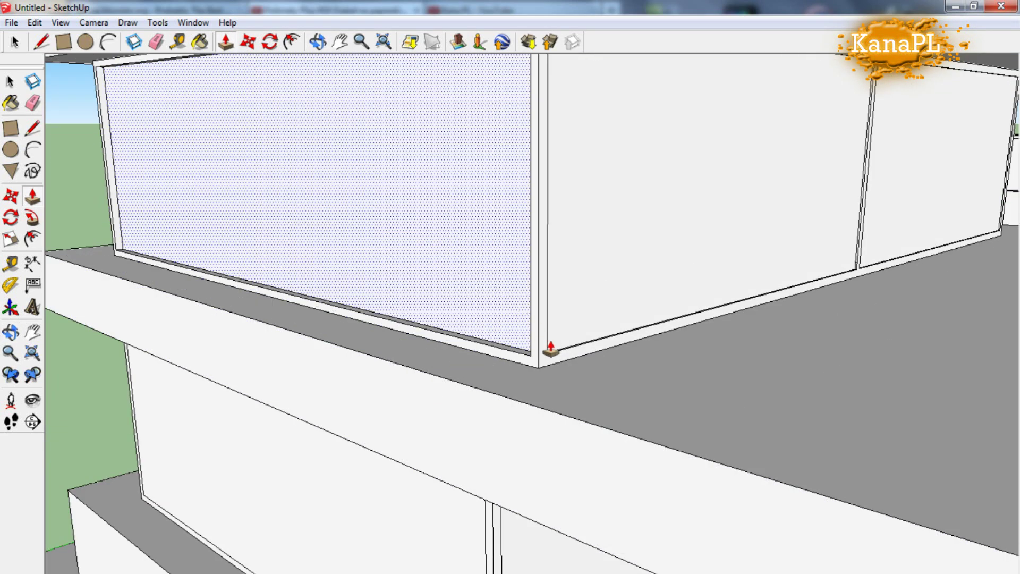
scroll(485, 227, "down", 1)
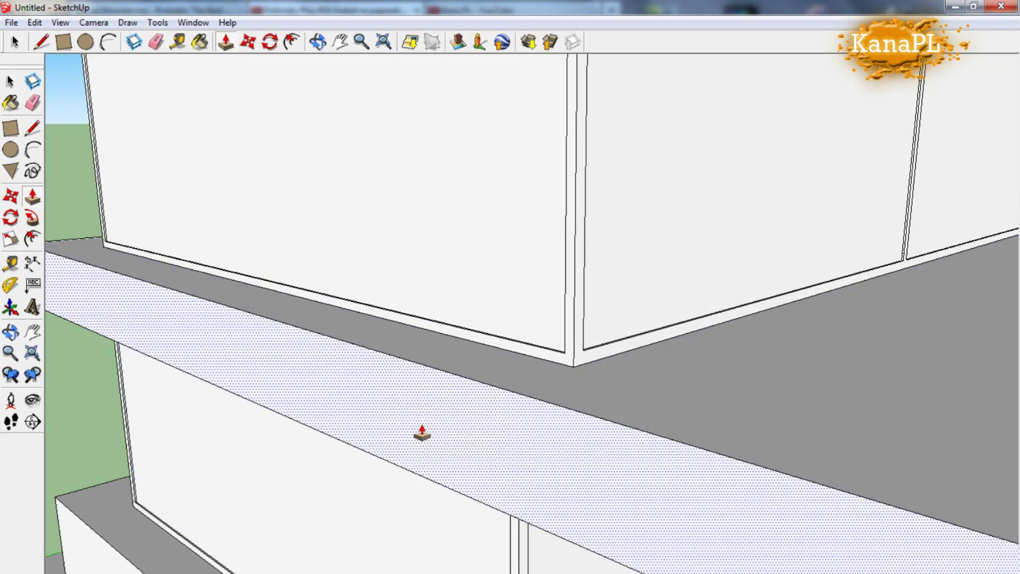
scroll(419, 433, "down", 8)
middle_click_drag(569, 271, 809, 405)
scroll(583, 300, "up", 3)
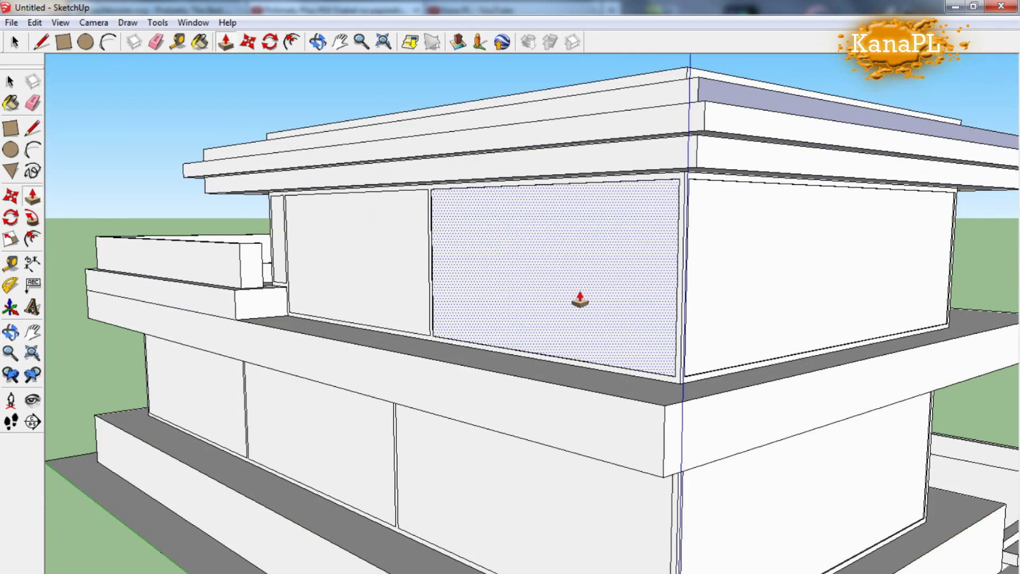
scroll(580, 300, "up", 2)
scroll(323, 421, "up", 5)
Erase the leftover stray edges around the upper wall's edge
key("e")
scroll(330, 155, "up", 3)
scroll(334, 155, "down", 3)
scroll(330, 95, "up", 3)
mouse_move(335, 166)
middle_mouse_down()
mouse_move(344, 6)
mouse_move(363, 355)
middle_mouse_up()
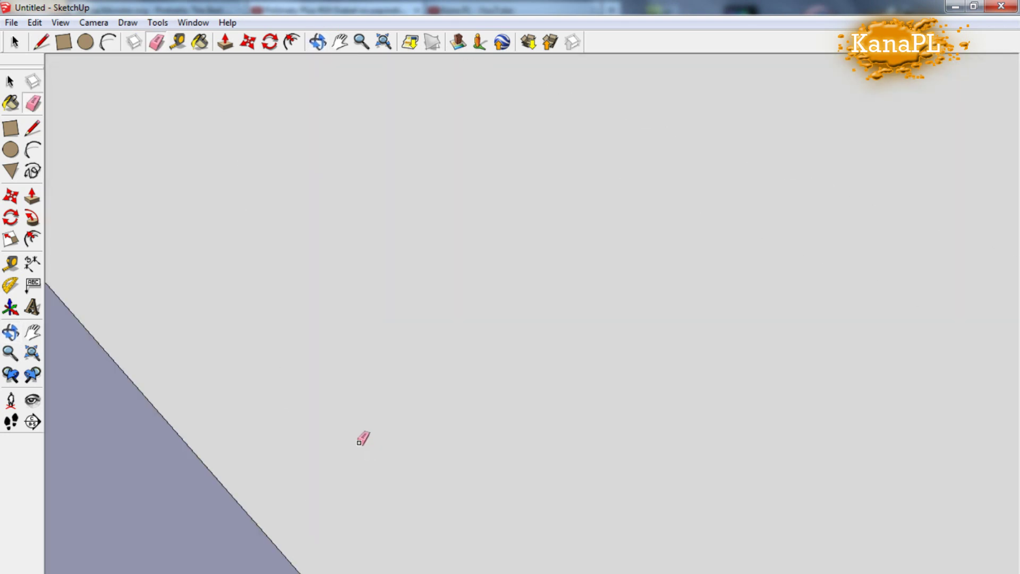
middle_click_drag(363, 438, 489, 266)
scroll(454, 419, "down", 3)
middle_click_drag(453, 419, 399, 435)
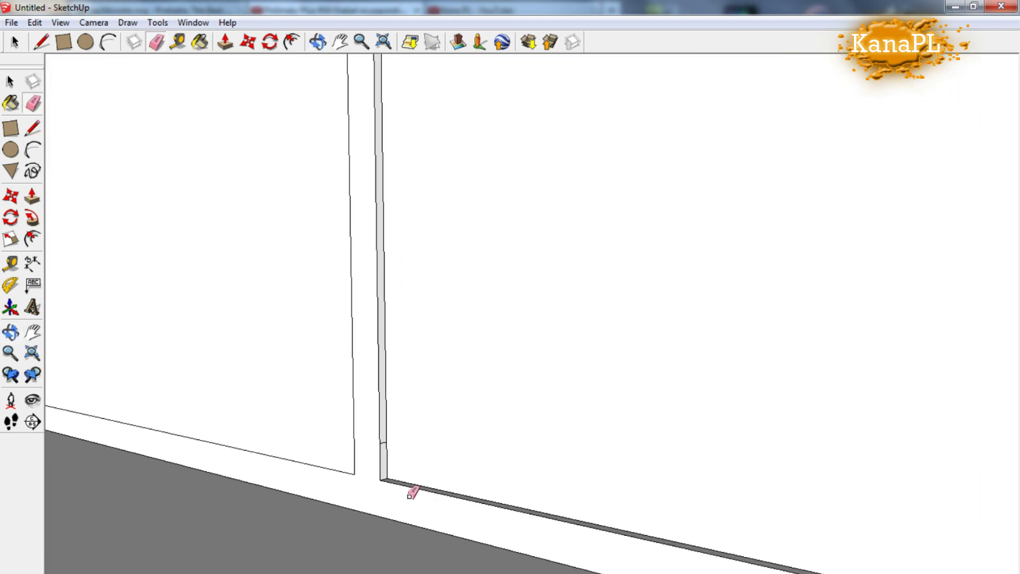
middle_click_drag(737, 347, 147, 250)
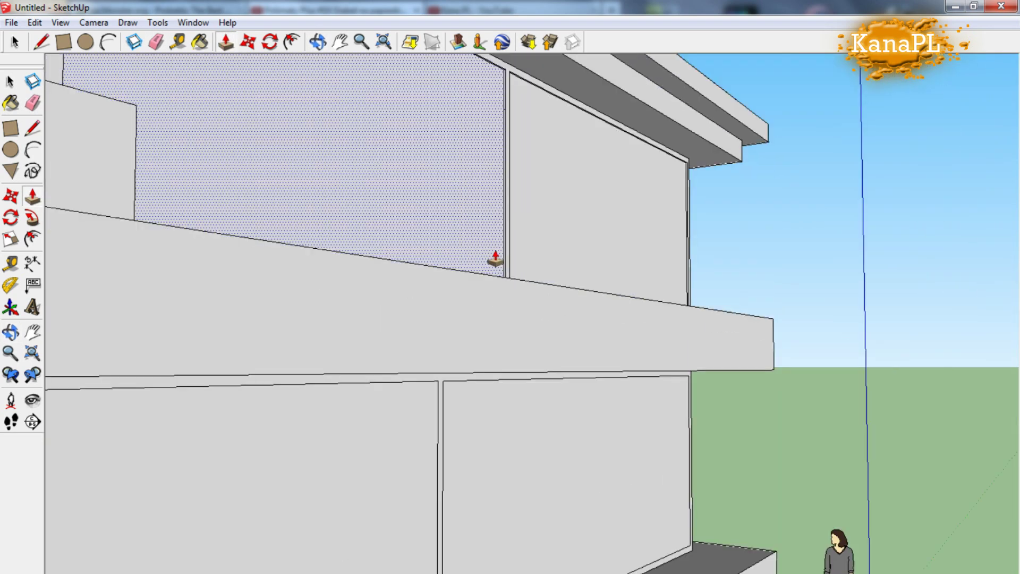
mouse_move(258, 367)
middle_mouse_down()
mouse_move(512, 198)
mouse_move(560, 214)
middle_mouse_up()
scroll(513, 198, "up", 3)
key("e")
scroll(314, 376, "down", 5)
Push the wall panels on both storeys slightly inward to form recessed window frames
key("p")
mouse_move(315, 376)
middle_mouse_down()
mouse_move(602, 446)
mouse_move(847, 392)
middle_mouse_up()
scroll(602, 447, "up", 5)
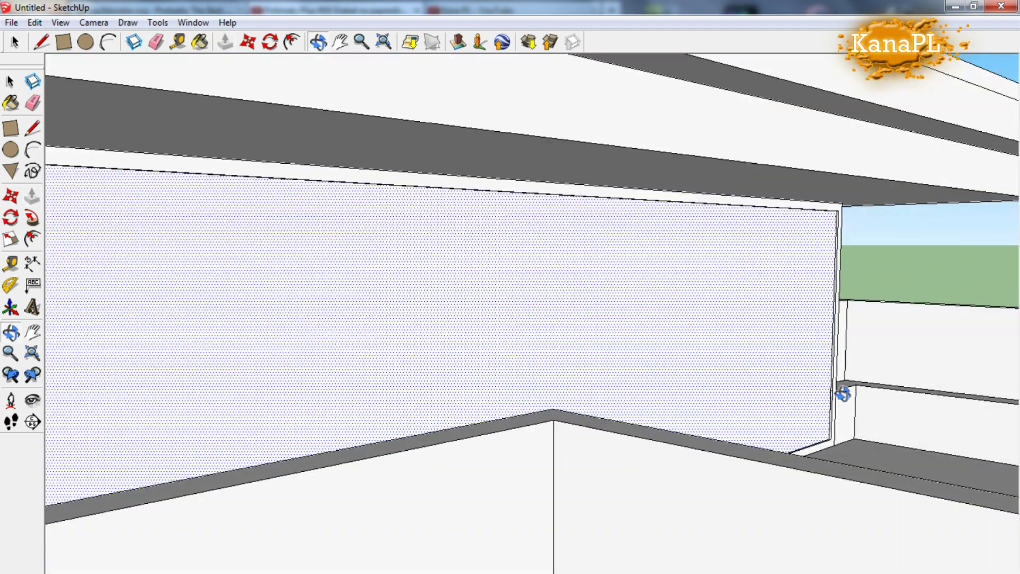
scroll(847, 410, "up", 5)
scroll(599, 346, "down", 5)
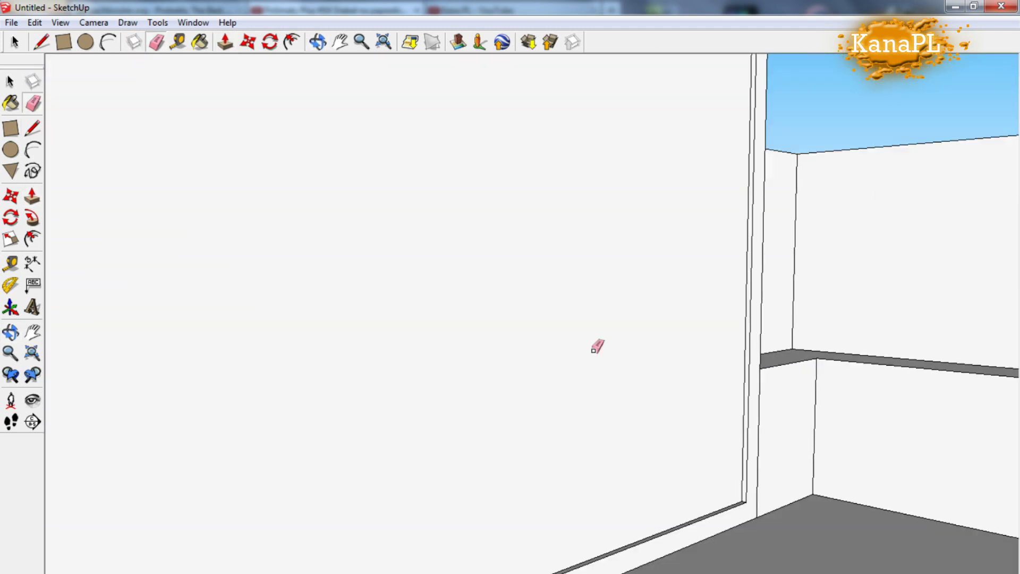
scroll(330, 383, "down", 5)
scroll(312, 358, "up", 4)
scroll(295, 256, "down", 4)
scroll(295, 256, "up", 5)
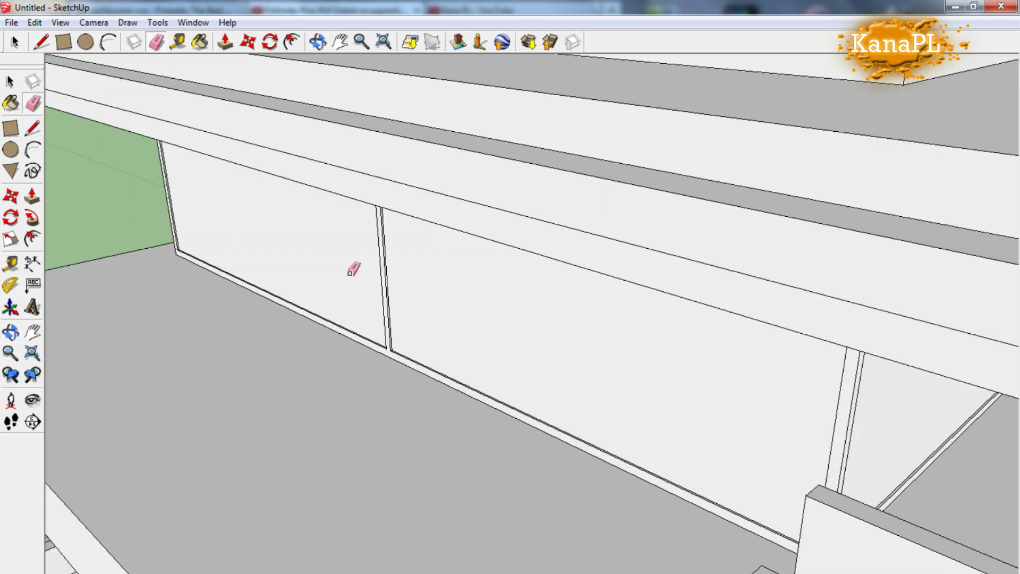
scroll(928, 251, "up", 4)
scroll(846, 266, "up", 3)
mouse_move(846, 266)
middle_mouse_down()
mouse_move(351, 228)
mouse_move(352, 220)
middle_mouse_up()
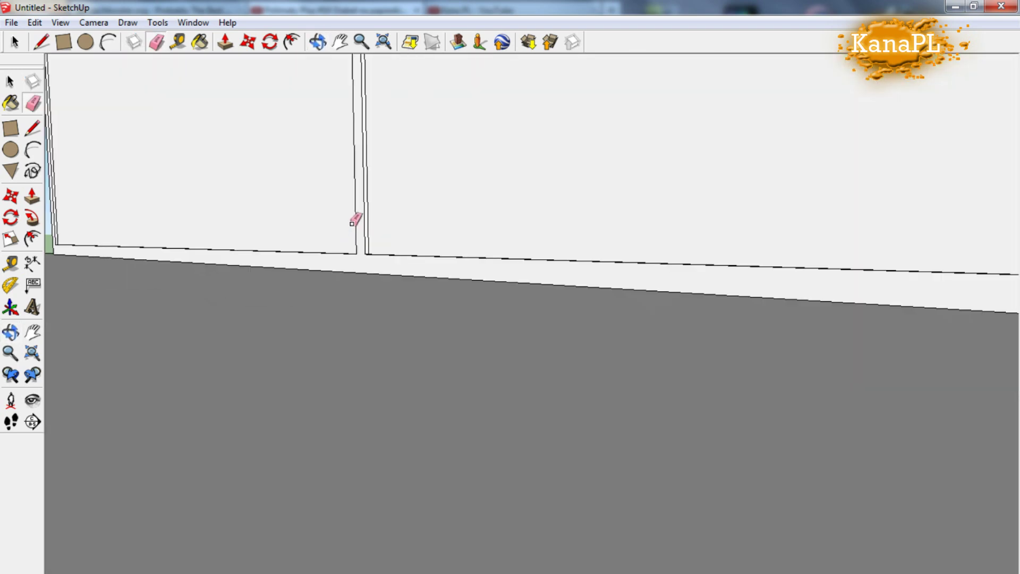
scroll(740, 329, "down", 5)
middle_click_drag(740, 330, 758, 409)
scroll(301, 377, "up", 5)
scroll(567, 428, "down", 3)
mouse_move(566, 428)
middle_mouse_down()
mouse_move(637, 428)
mouse_move(398, 192)
middle_mouse_up()
scroll(919, 367, "up", 5)
scroll(919, 367, "down", 3)
middle_click_drag(933, 318, 868, 285)
Check the recessed wall under the balcony from above and from the side
scroll(867, 285, "down", 8)
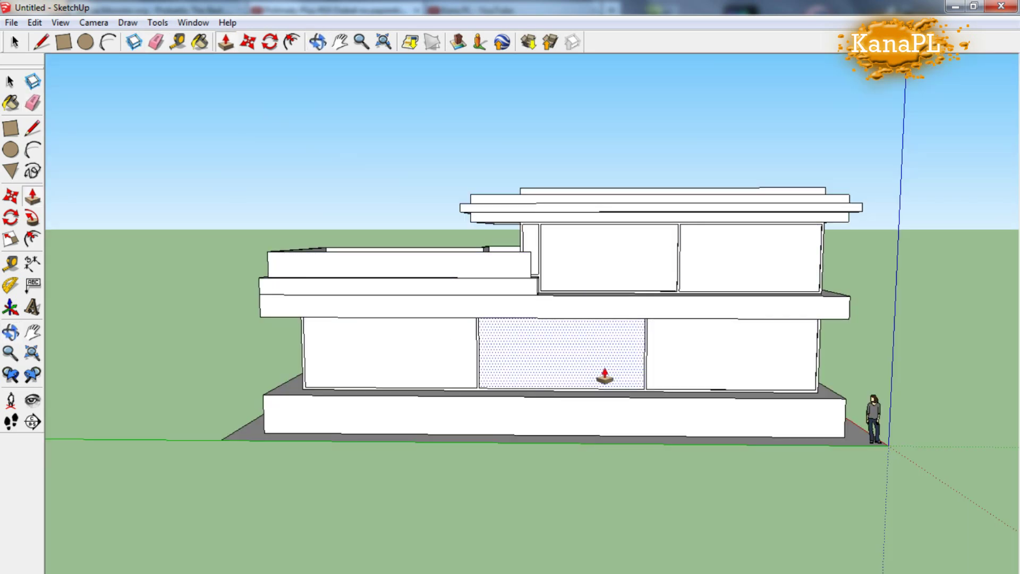
middle_click_drag(615, 255, 935, 393)
scroll(624, 387, "up", 5)
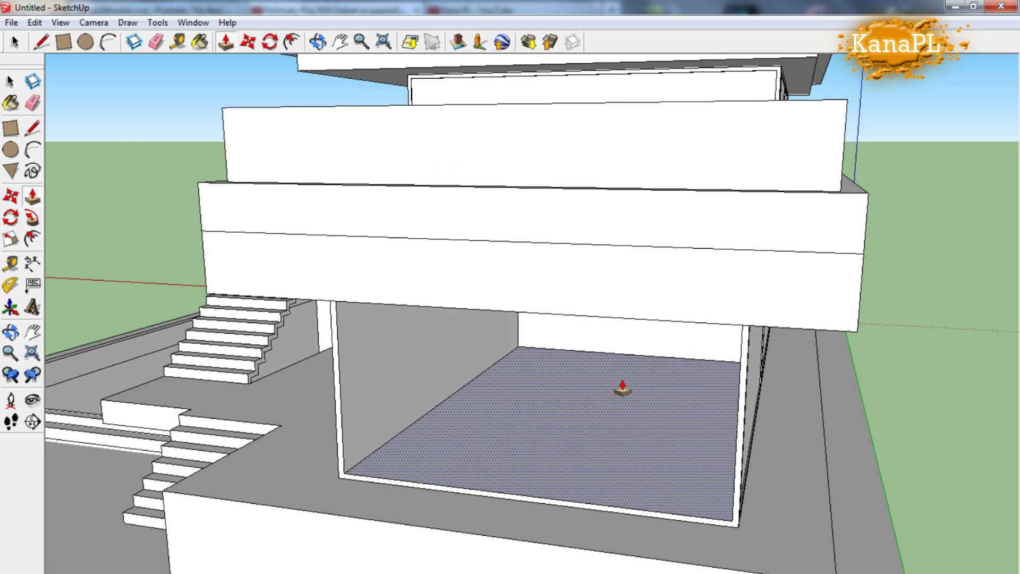
middle_click_drag(623, 387, 405, 494)
scroll(370, 507, "up", 4)
middle_click_drag(574, 539, 514, 401)
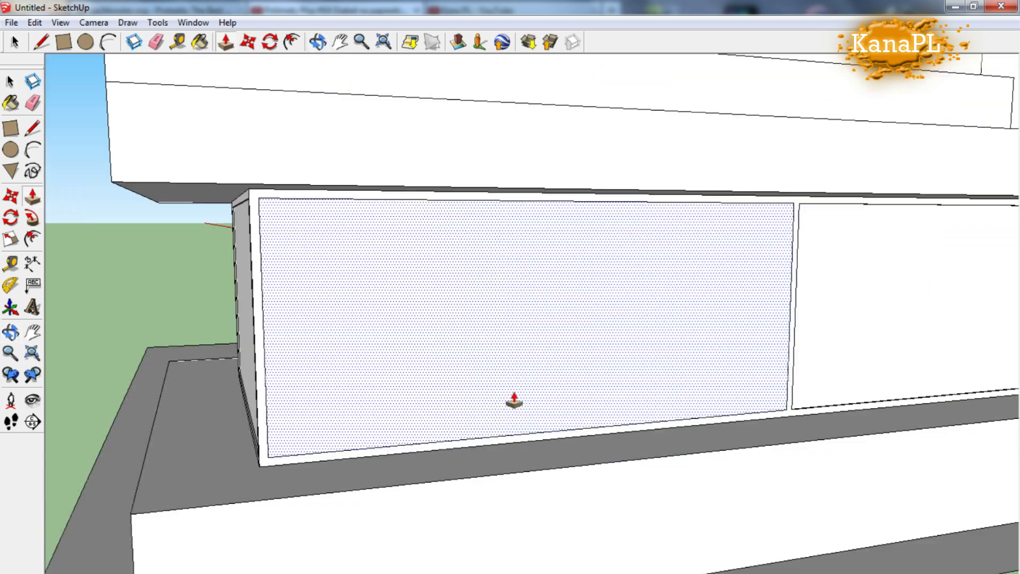
scroll(944, 293, "down", 5)
mouse_move(944, 293)
middle_mouse_down()
mouse_move(692, 205)
mouse_move(621, 353)
middle_mouse_up()
scroll(719, 398, "up", 5)
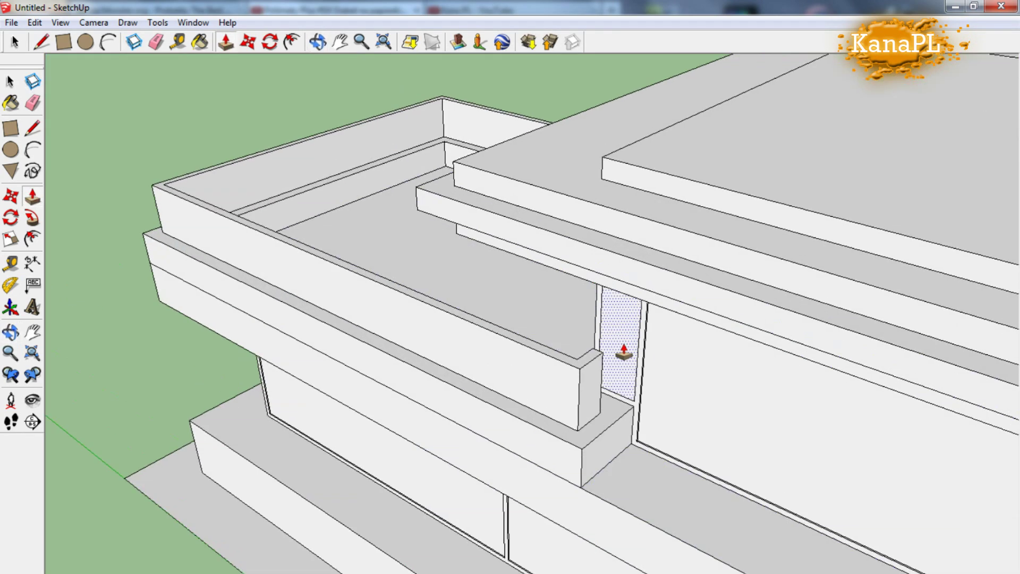
mouse_move(719, 399)
middle_mouse_down()
mouse_move(997, 346)
mouse_move(398, 239)
middle_mouse_up()
scroll(996, 345, "down", 5)
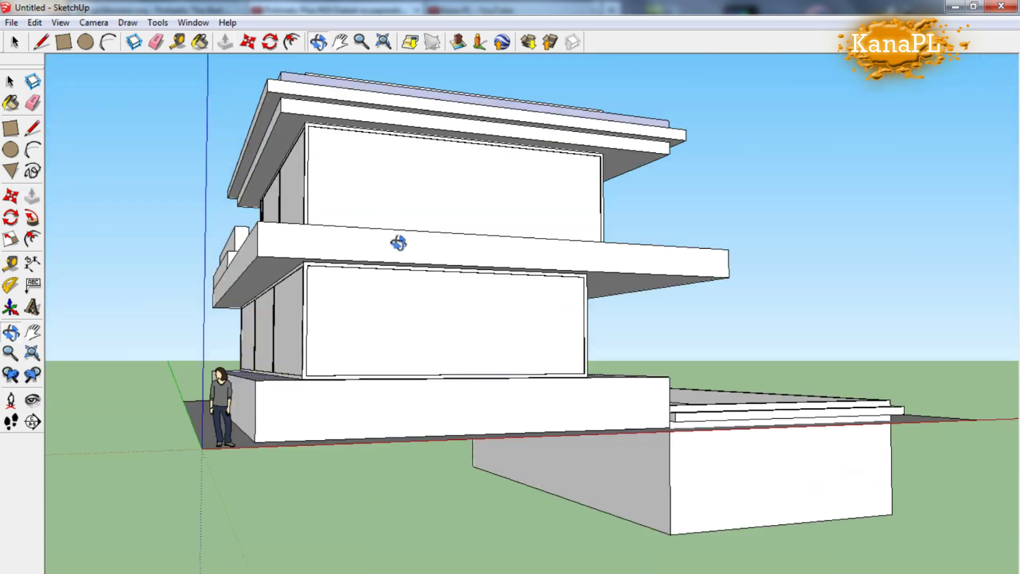
scroll(381, 122, "up", 5)
scroll(237, 130, "down", 5)
middle_click_drag(237, 130, 389, 212)
scroll(385, 466, "up", 3)
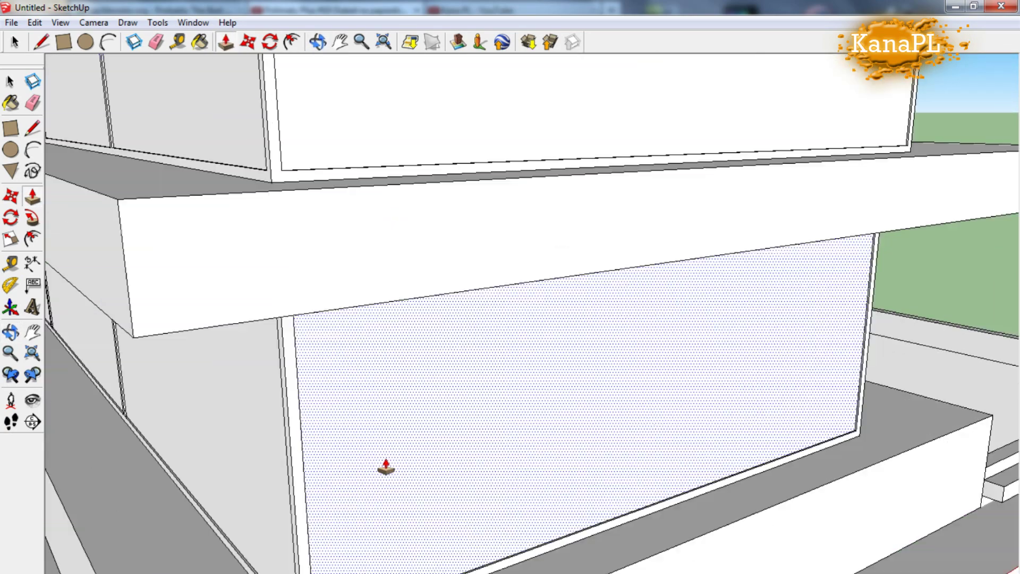
scroll(385, 467, "up", 3)
scroll(456, 405, "down", 5)
scroll(471, 487, "up", 5)
Review the framed two-panel front walls from a raised three-quarter view
mouse_move(471, 487)
middle_mouse_down()
mouse_move(108, 281)
mouse_move(387, 349)
middle_mouse_up()
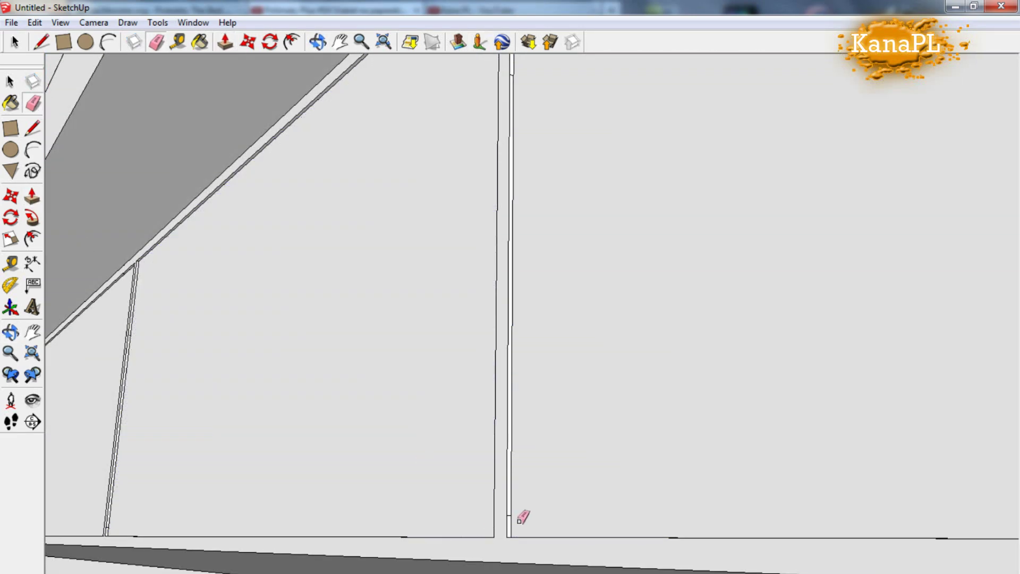
scroll(515, 64, "up", 1)
scroll(91, 319, "down", 3)
scroll(330, 341, "up", 3)
scroll(331, 405, "down", 4)
scroll(331, 495, "up", 4)
scroll(332, 495, "down", 5)
middle_click_drag(282, 441, 423, 422)
scroll(424, 421, "down", 3)
mouse_move(387, 383)
middle_mouse_down()
mouse_move(789, 342)
mouse_move(528, 387)
mouse_move(683, 428)
mouse_move(608, 446)
mouse_move(710, 398)
mouse_move(718, 411)
middle_mouse_up()
scroll(710, 398, "up", 3)
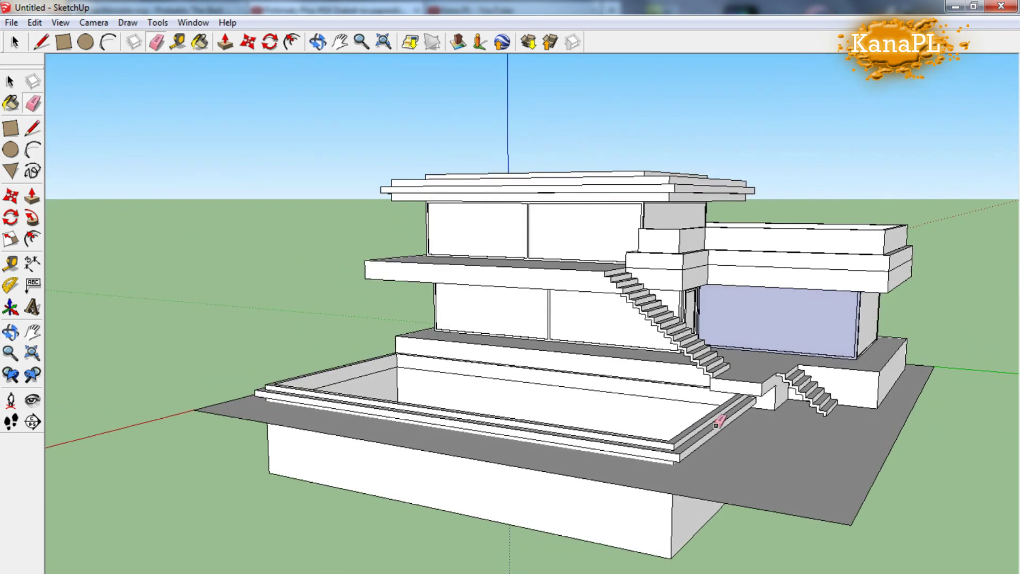
scroll(718, 411, "down", 2)
Paint the entire model plain white, then clear the selection
key("ctrl+a")
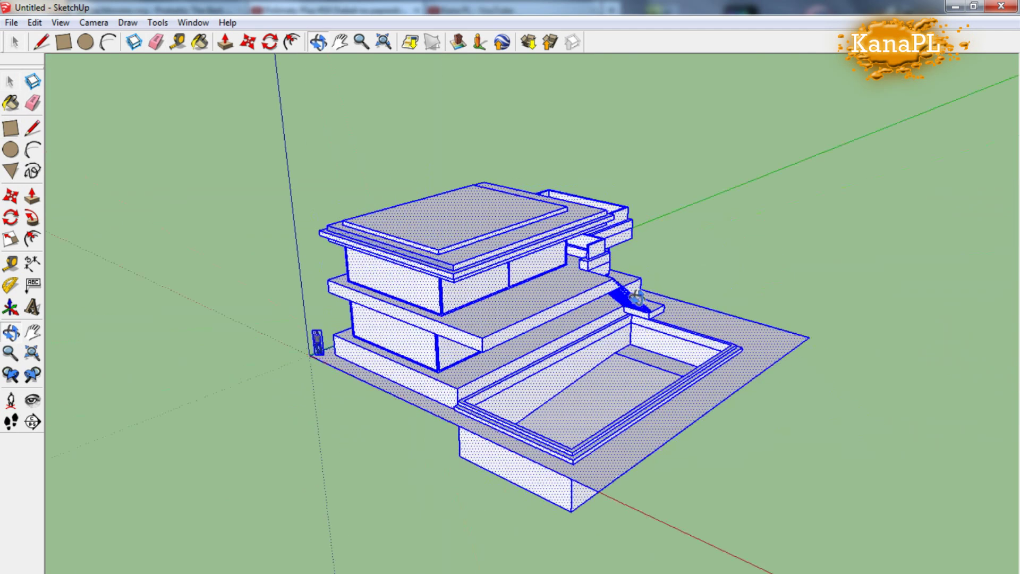
key("b")
left_click(756, 322)
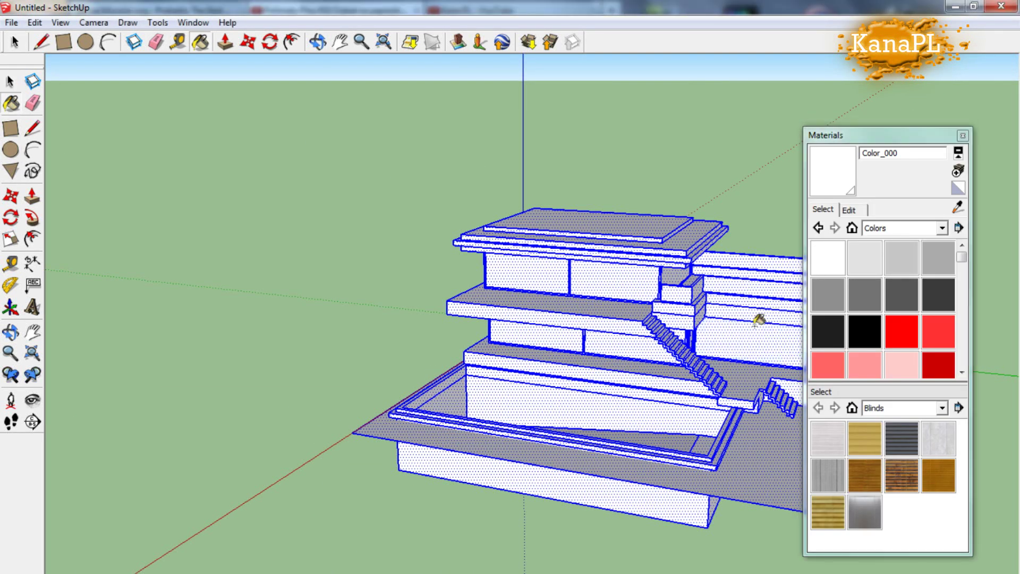
left_click(10, 81)
Choose Translucent_Glass_Blue from the Translucent materials collection
left_click(372, 336)
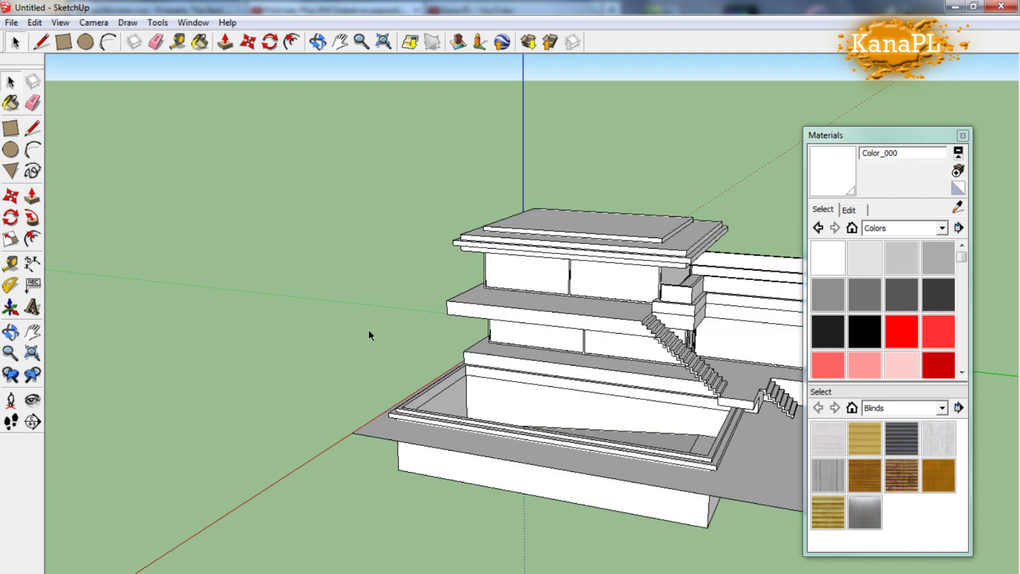
scroll(829, 299, "down", 2)
left_click(929, 228)
left_click(915, 401)
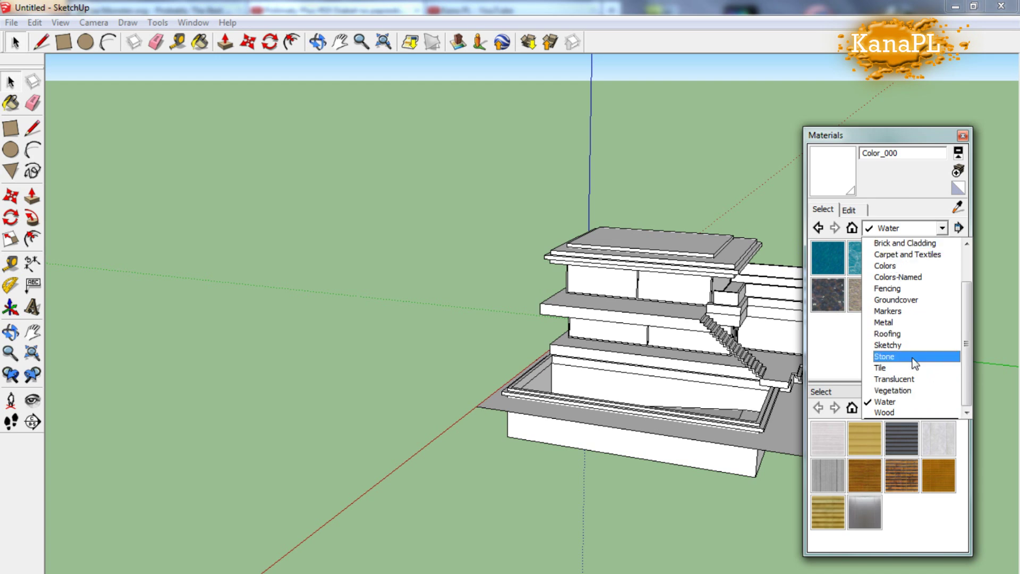
left_click(910, 379)
left_click(864, 258)
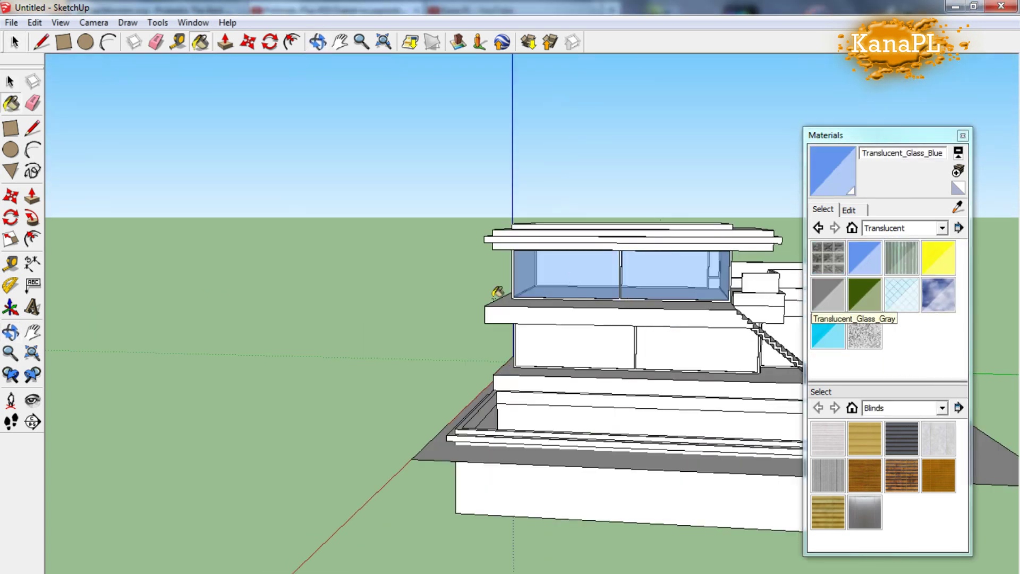
Orbit around the house front and entrance to check the blue-glazed windows
mouse_move(498, 291)
middle_mouse_down()
mouse_move(371, 266)
mouse_move(511, 279)
middle_mouse_up()
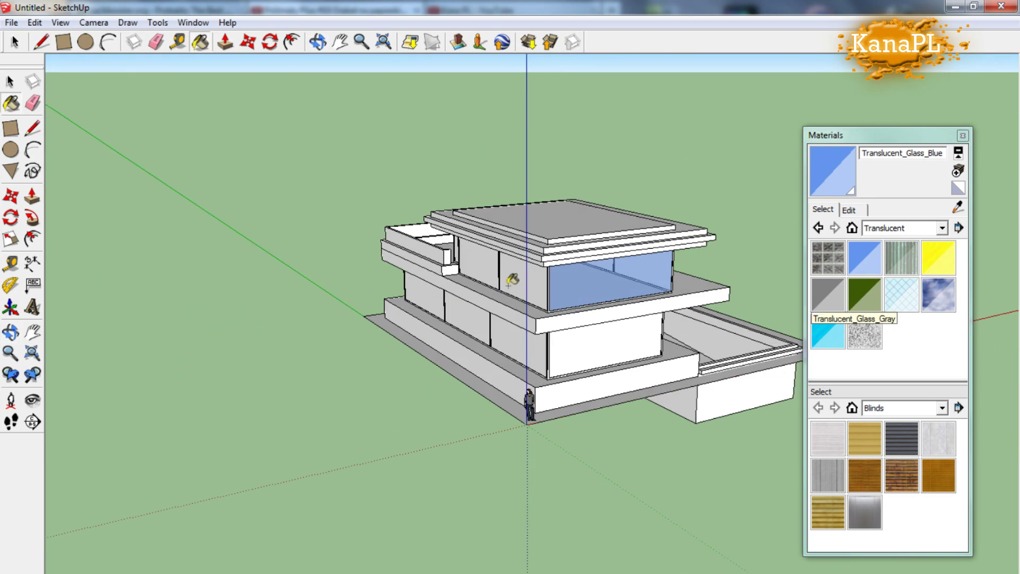
middle_click_drag(514, 331, 546, 314)
scroll(547, 315, "up", 3)
scroll(594, 295, "up", 3)
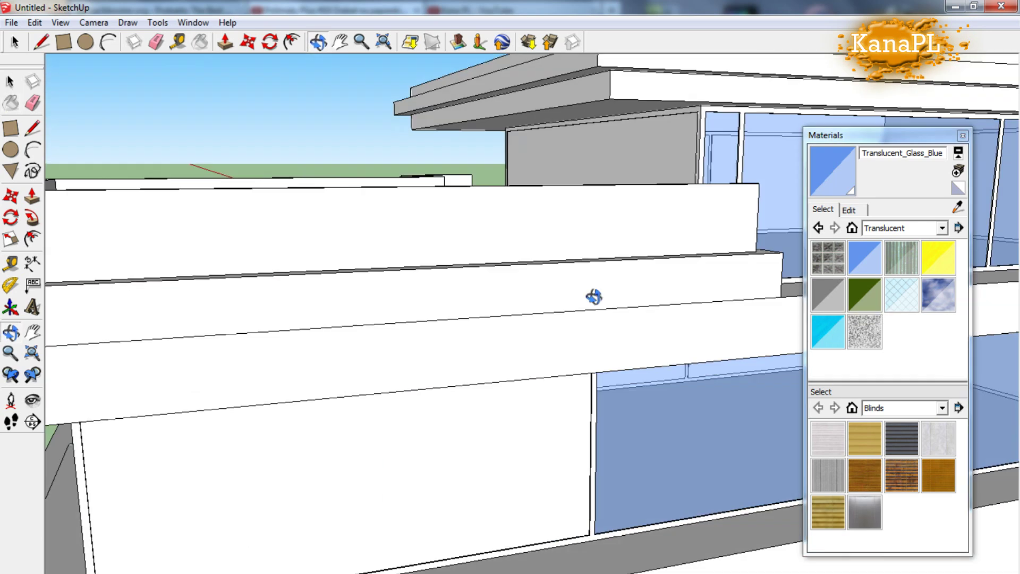
scroll(304, 438, "down", 5)
mouse_move(304, 438)
middle_mouse_down()
mouse_move(528, 439)
mouse_move(289, 455)
mouse_move(578, 429)
middle_mouse_up()
scroll(578, 429, "up", 3)
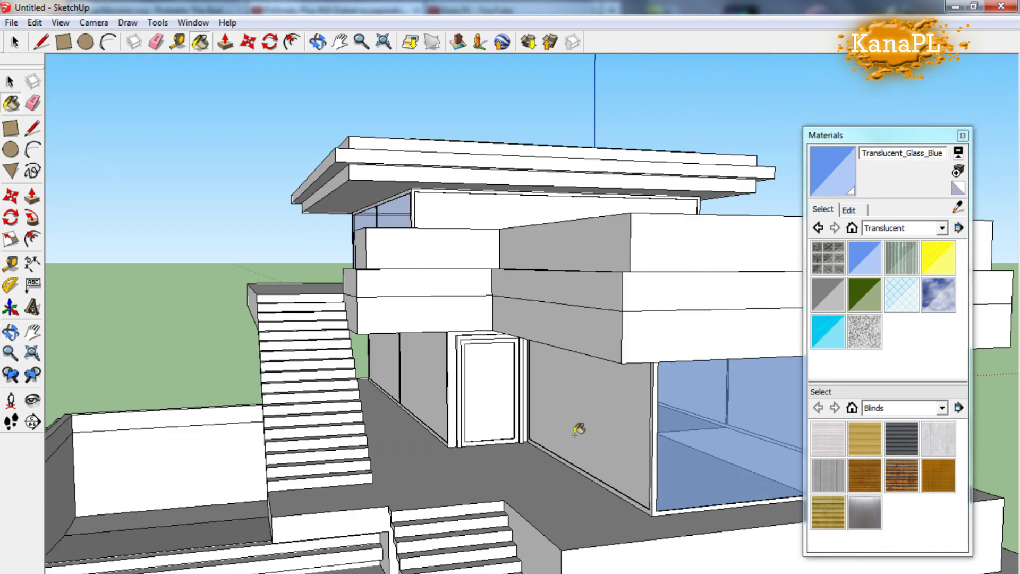
mouse_move(428, 366)
middle_mouse_down()
mouse_move(366, 423)
mouse_move(412, 552)
mouse_move(795, 438)
middle_mouse_up()
scroll(319, 419, "down", 5)
scroll(405, 410, "up", 5)
Orbit beneath the house and back up to an elevated view of the glass facade
right_click(312, 337)
mouse_move(405, 410)
middle_mouse_down()
mouse_move(311, 337)
mouse_move(371, 296)
middle_mouse_up()
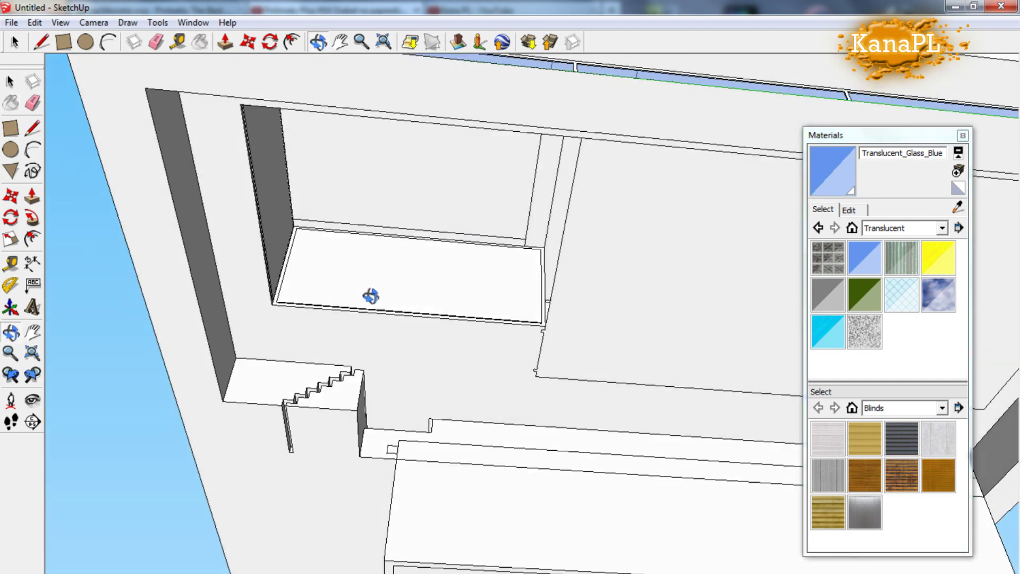
mouse_move(272, 303)
middle_mouse_down()
mouse_move(581, 296)
mouse_move(614, 246)
middle_mouse_up()
scroll(531, 159, "down", 3)
mouse_move(478, 155)
middle_mouse_down()
mouse_move(512, 296)
mouse_move(438, 448)
middle_mouse_up()
scroll(664, 346, "up", 3)
mouse_move(692, 344)
middle_mouse_down()
mouse_move(164, 334)
mouse_move(633, 376)
mouse_move(780, 282)
mouse_move(613, 353)
middle_mouse_up()
scroll(614, 354, "up", 5)
Paint the ground plane with Groundcover river rock at a 0,61m texture width
key("l")
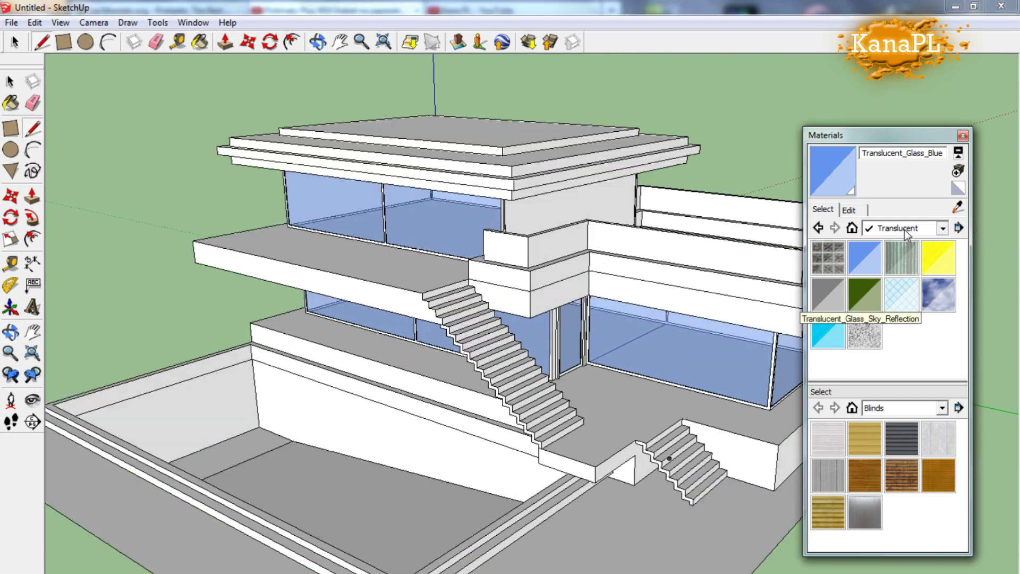
left_click(904, 298)
left_click(827, 293)
left_click(133, 531)
mouse_move(132, 531)
middle_mouse_down()
mouse_move(357, 567)
mouse_move(781, 270)
middle_mouse_up()
left_click(848, 209)
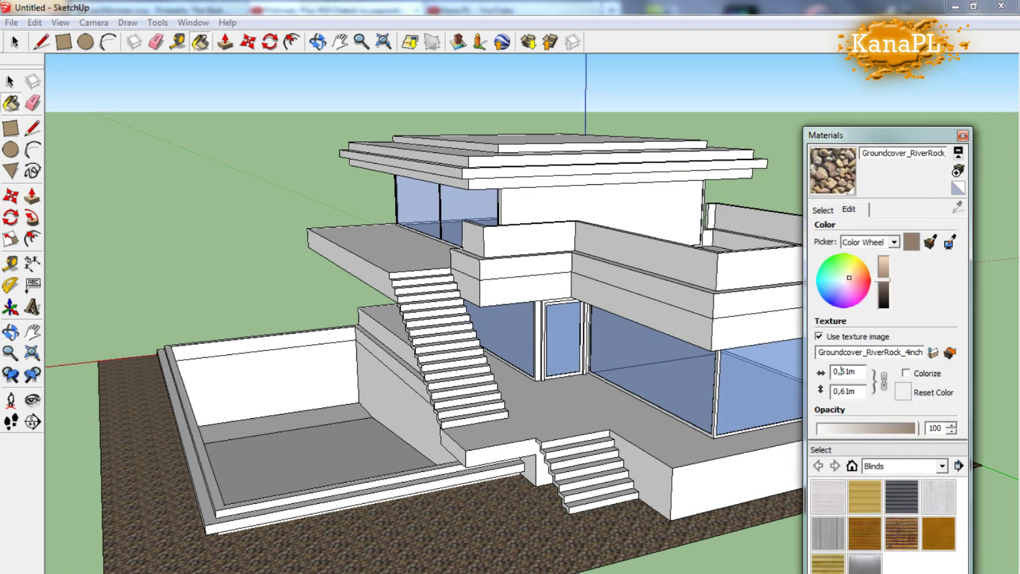
key("BackSpace")
key("BackSpace")
key("Return")
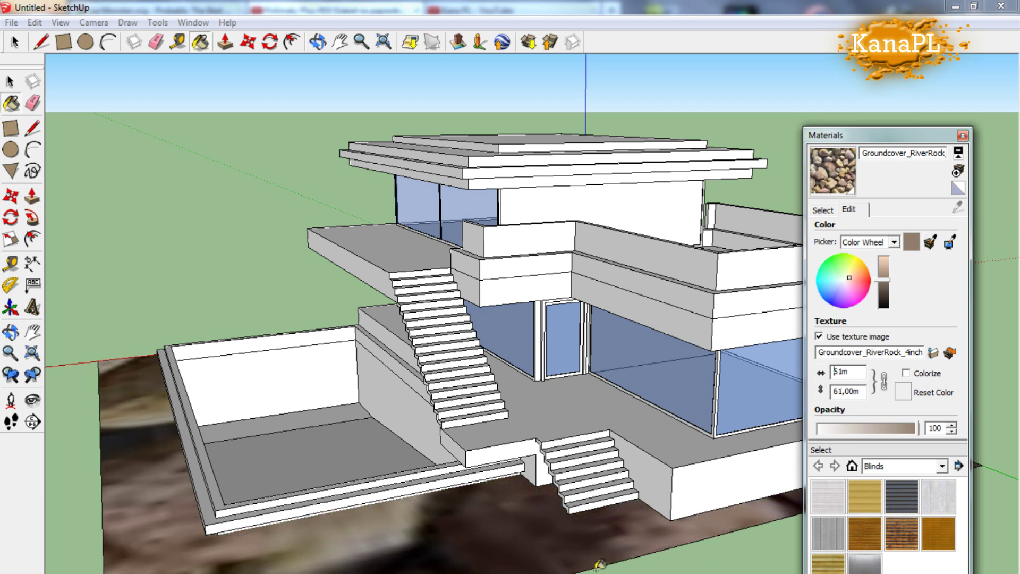
type("0,")
key("Return")
Cover the ground with Vegetation_Grass_Artificial sized 2,61m and tinted a yellower green
middle_click_drag(388, 552, 372, 371)
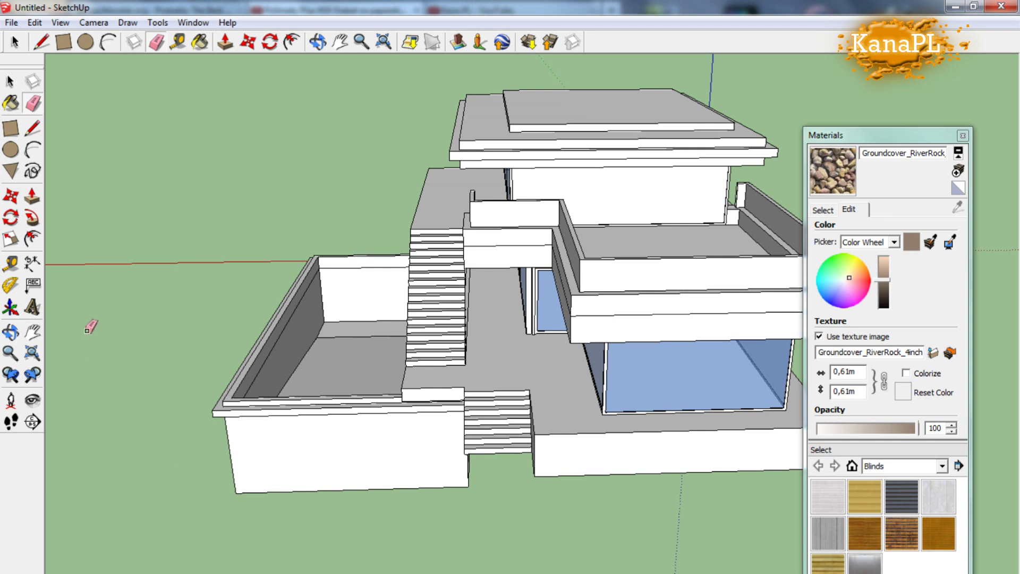
left_click(823, 209)
left_click(903, 228)
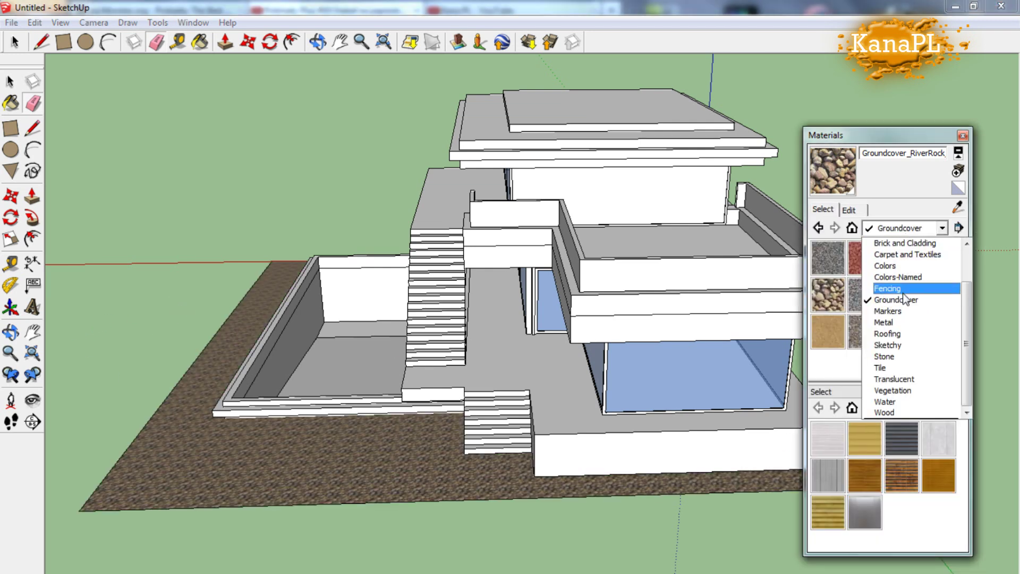
left_click(908, 389)
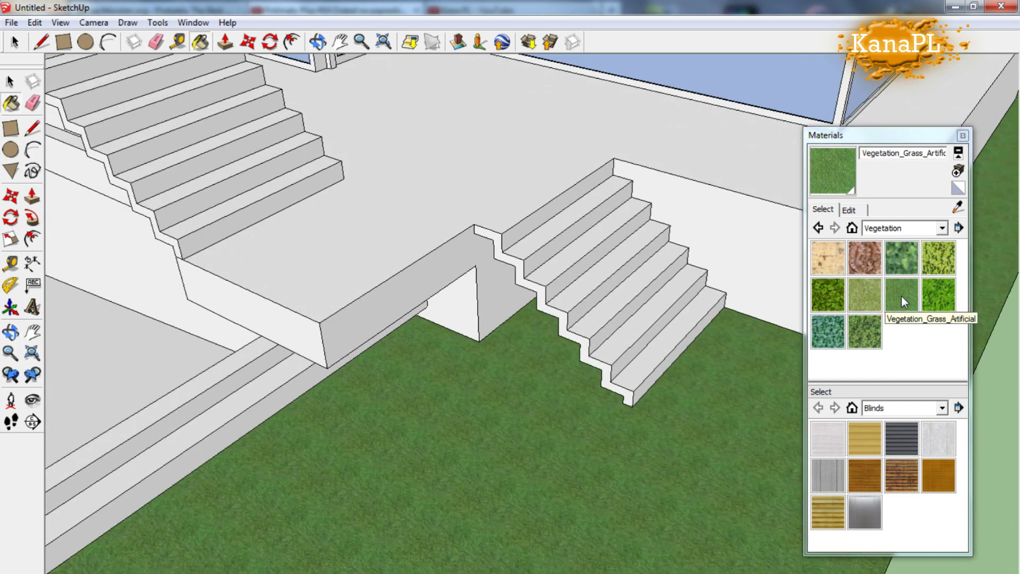
left_click(897, 304)
left_click(848, 209)
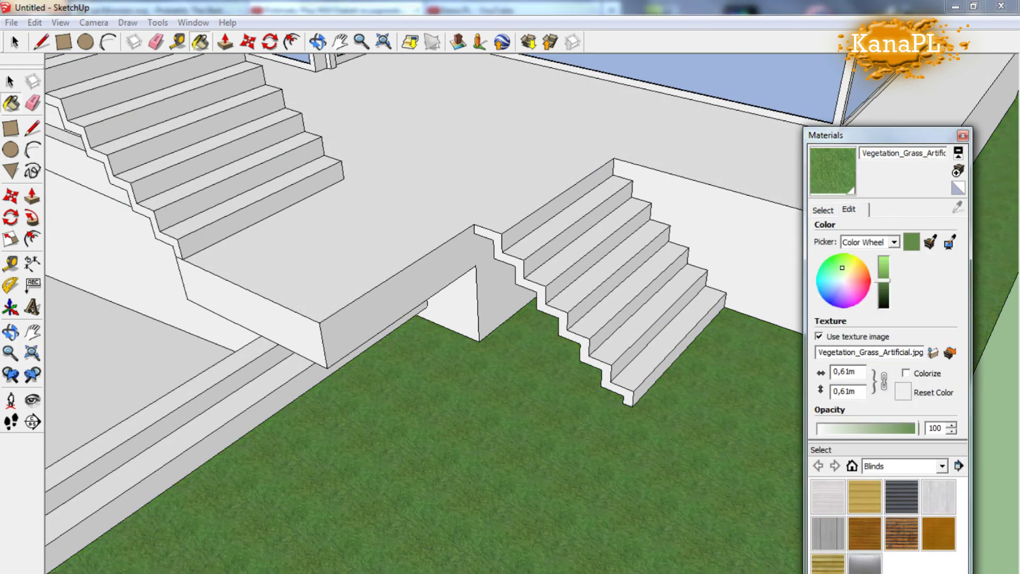
type("2")
key("Return")
left_click(847, 265)
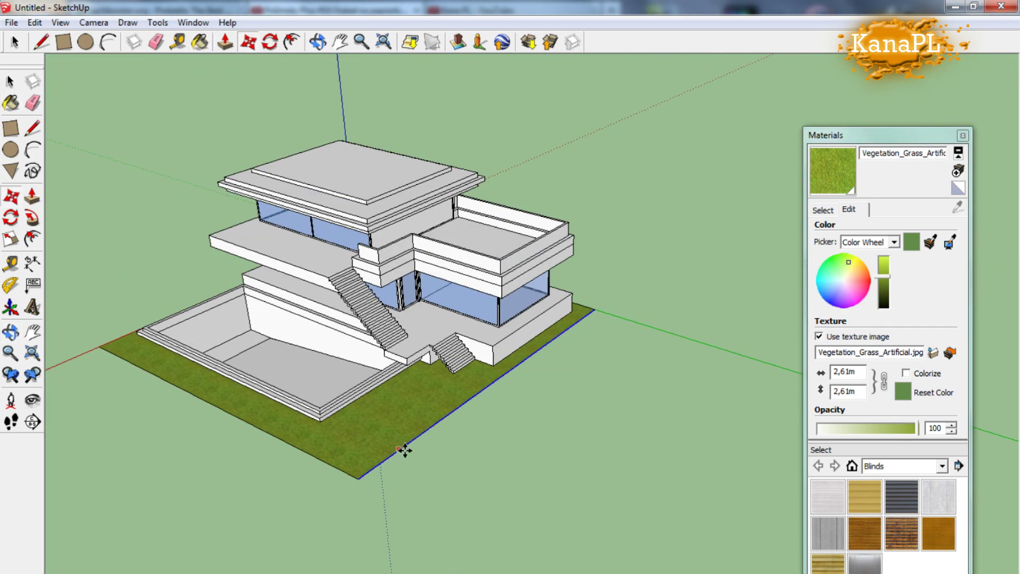
Stretch the grass plot's front edges outward to enlarge the lot around the house
left_click_drag(404, 450, 558, 502)
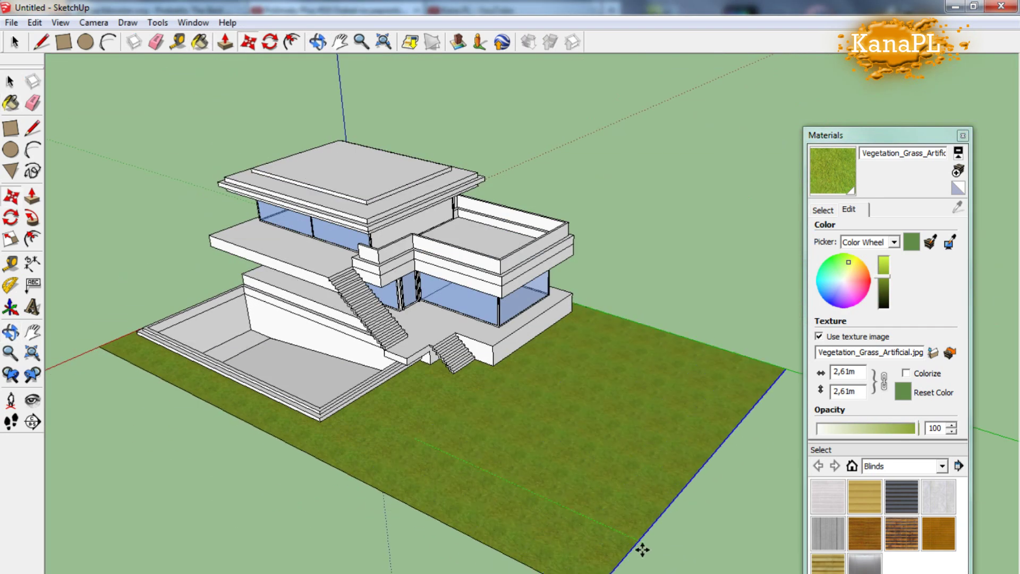
left_click_drag(329, 467, 186, 562)
scroll(296, 462, "down", 3)
middle_click_drag(295, 462, 514, 475)
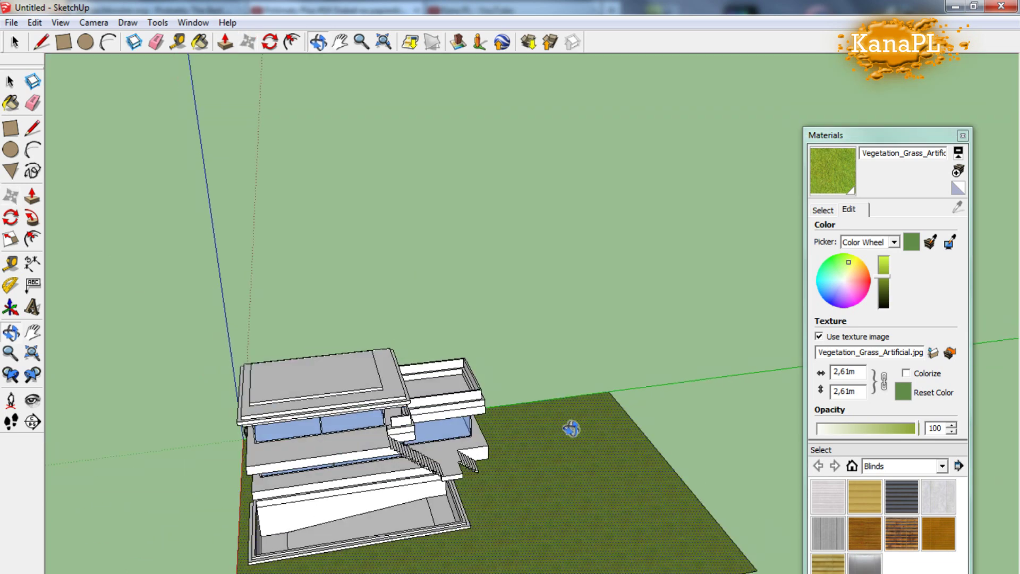
mouse_move(515, 476)
left_mouse_down()
mouse_move(518, 505)
mouse_move(505, 546)
left_mouse_up()
scroll(519, 505, "down", 3)
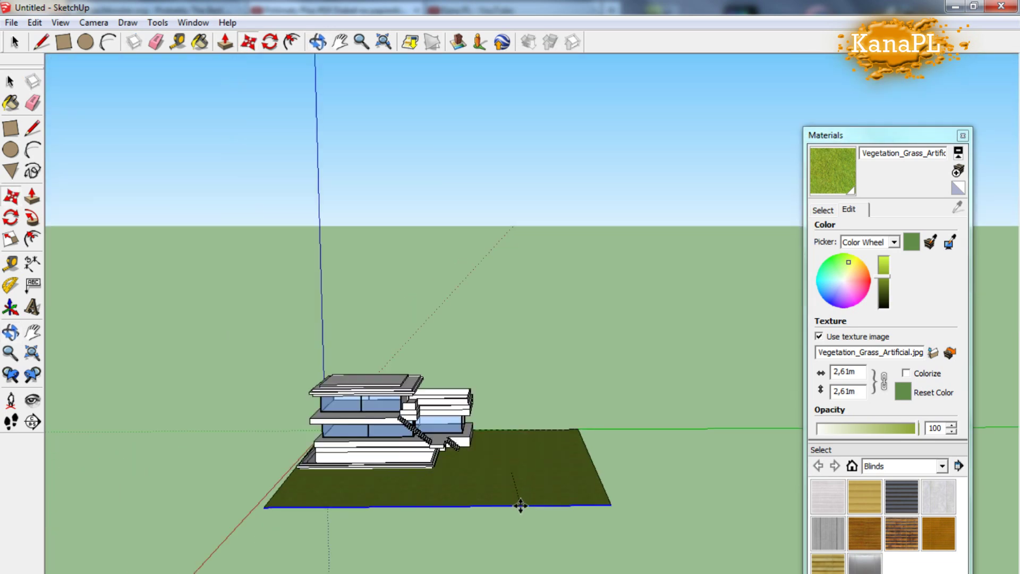
middle_click_drag(519, 505, 426, 556)
scroll(335, 301, "up", 5)
middle_click_drag(335, 301, 478, 318)
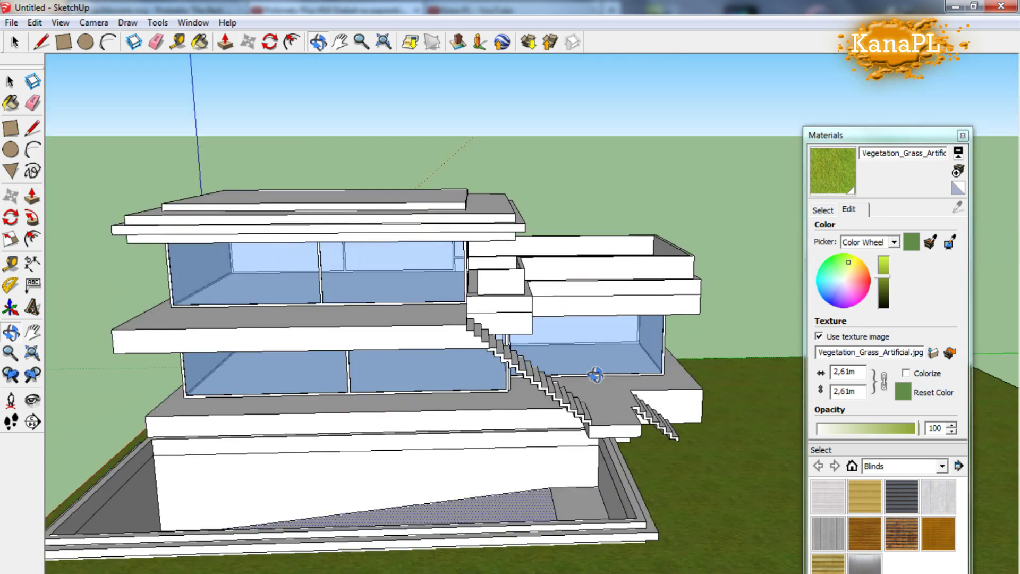
Paint the pool floor with Groundcover_Rock_Crushed from the Groundcover collection
left_click(823, 209)
left_click(897, 228)
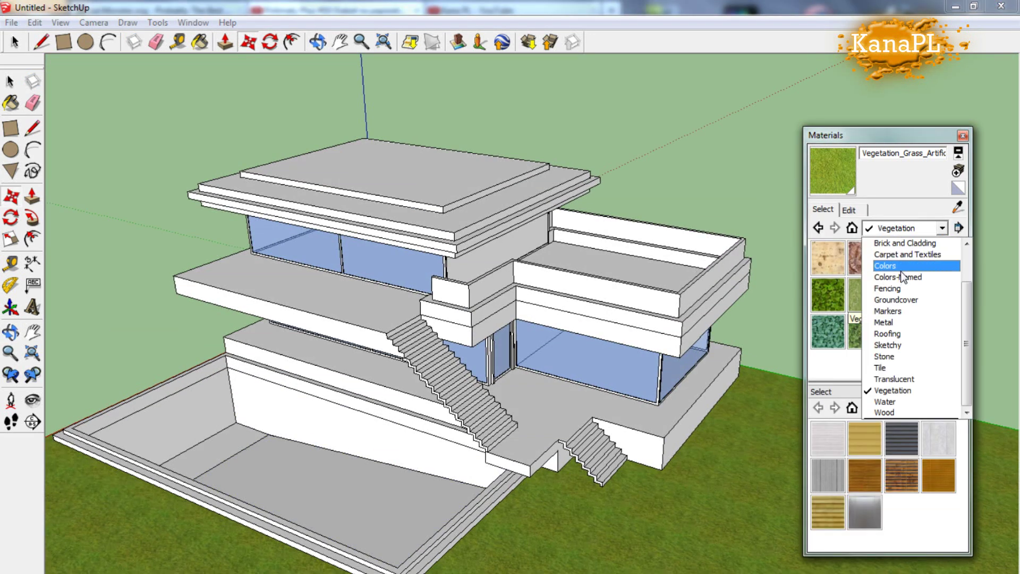
left_click(896, 300)
left_click(903, 227)
left_click(887, 310)
left_click(913, 229)
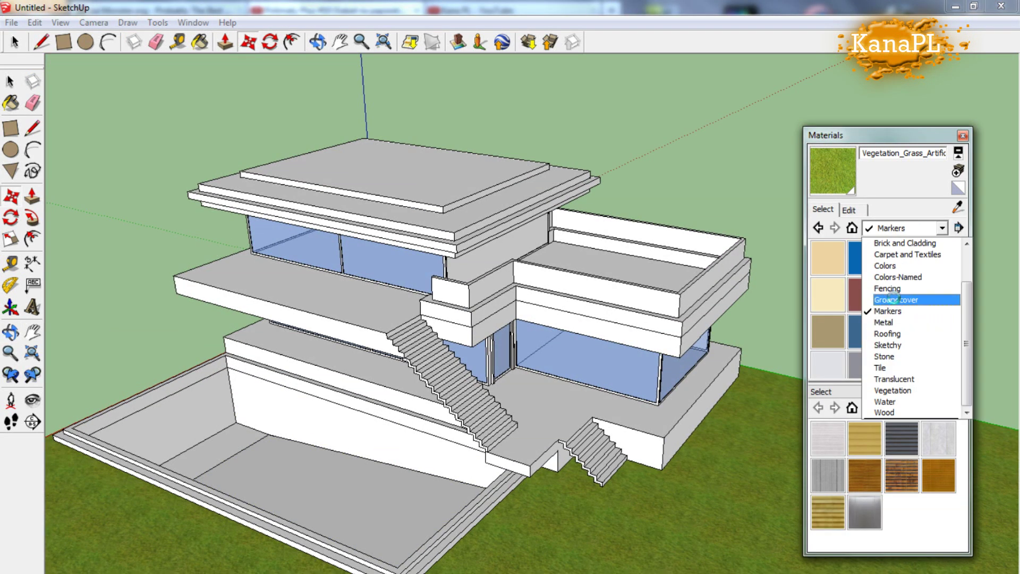
left_click(895, 299)
left_click(827, 257)
scroll(433, 473, "up", 3)
left_click(269, 444)
scroll(771, 387, "up", 3)
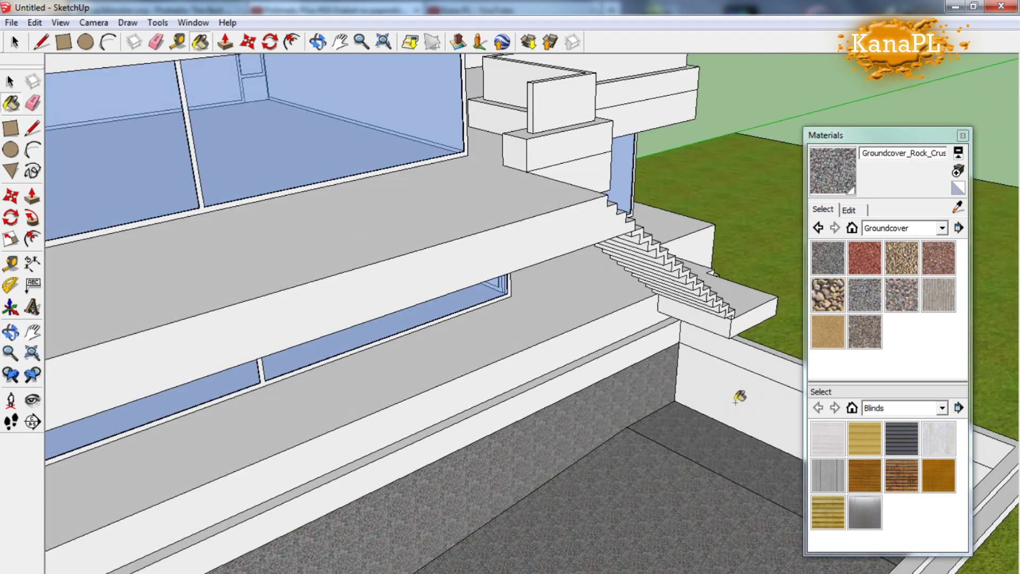
mouse_move(740, 386)
middle_mouse_down()
mouse_move(396, 340)
mouse_move(478, 318)
middle_mouse_up()
Darken the crushed rock texture's colour in its material settings
key("b")
left_click(848, 210)
left_click_drag(887, 284, 890, 263)
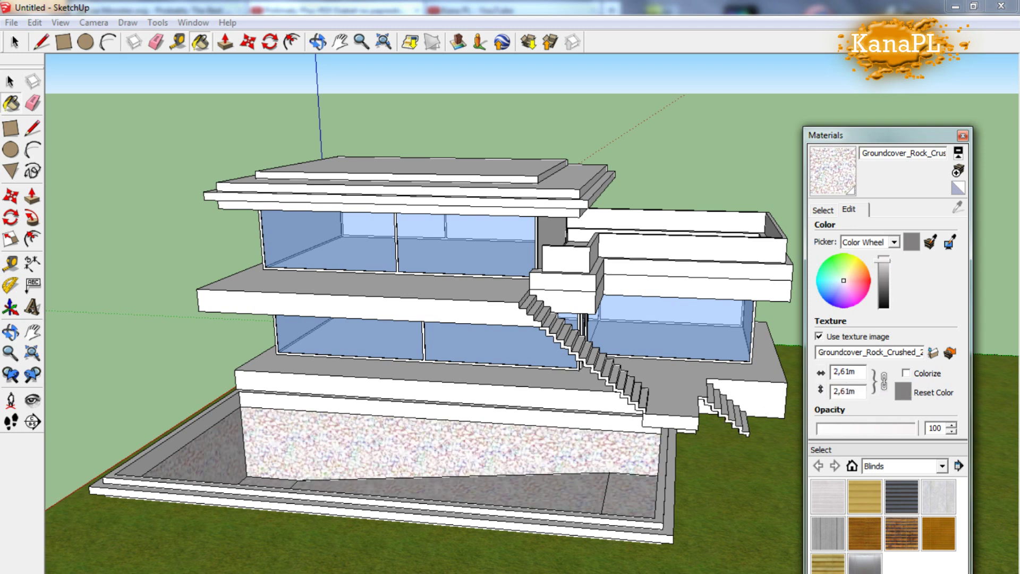
left_click_drag(840, 281, 845, 282)
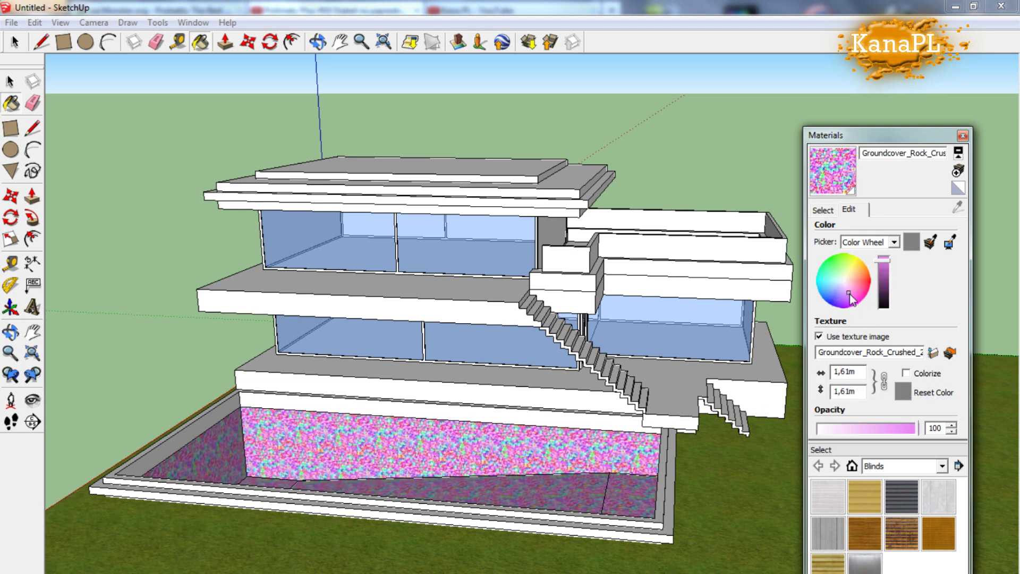
left_click(883, 278)
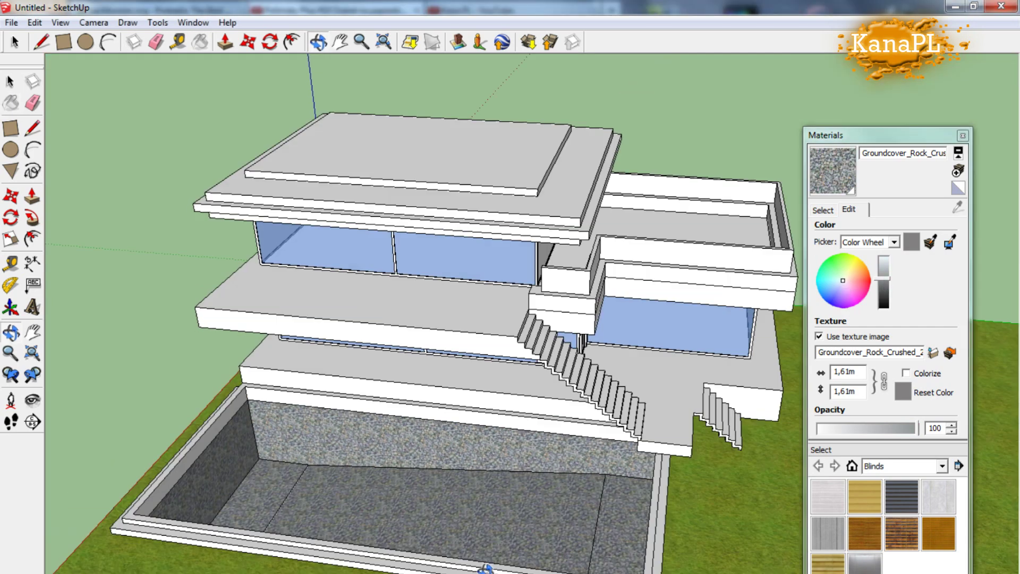
scroll(171, 414, "up", 6)
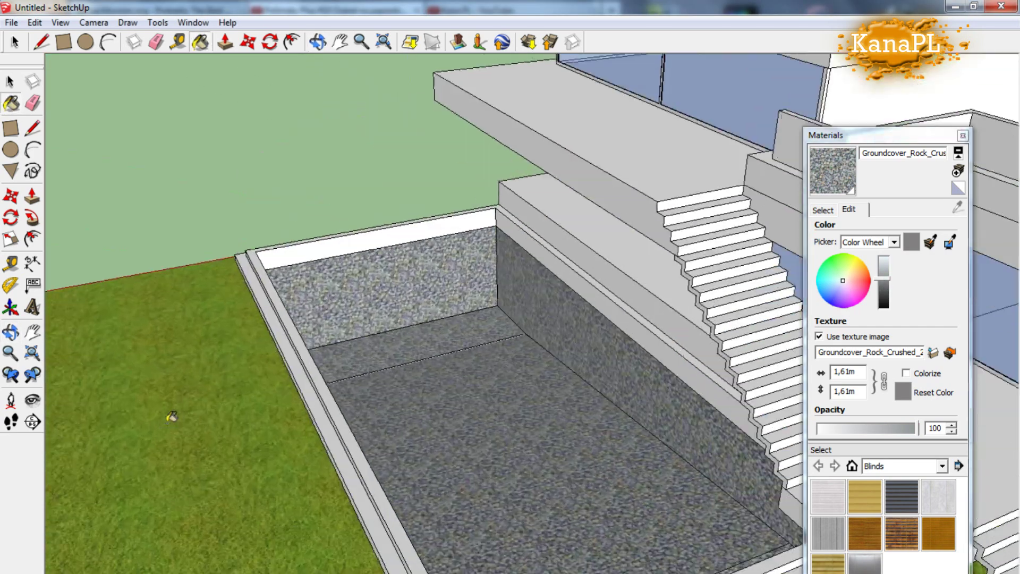
middle_click_drag(171, 414, 388, 428)
left_click(962, 137)
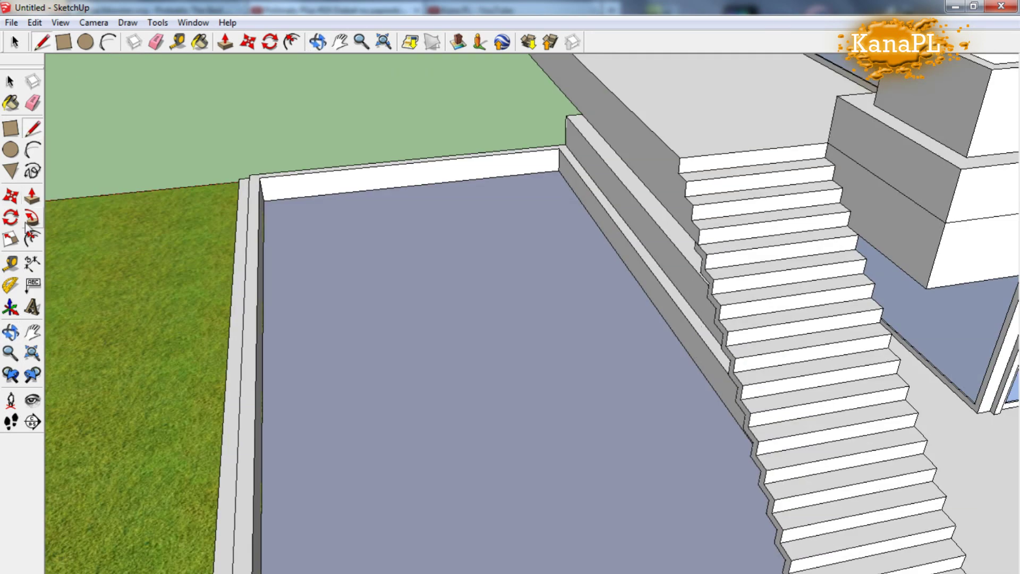
Fill the pool with Water_Pool_Light and darken it with the brightness slider
key("b")
left_click(822, 209)
left_click(942, 228)
left_click(882, 387)
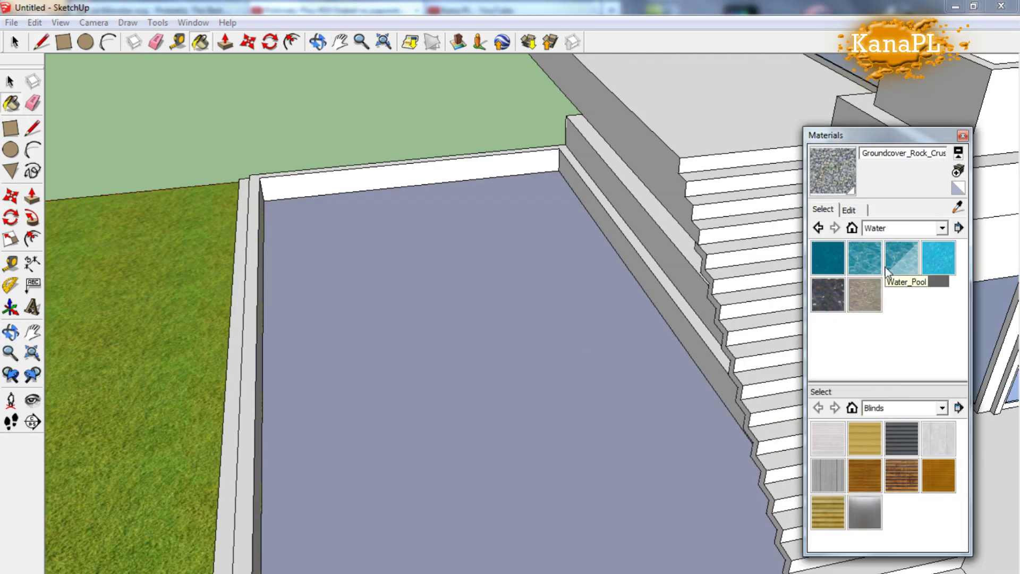
left_click(902, 258)
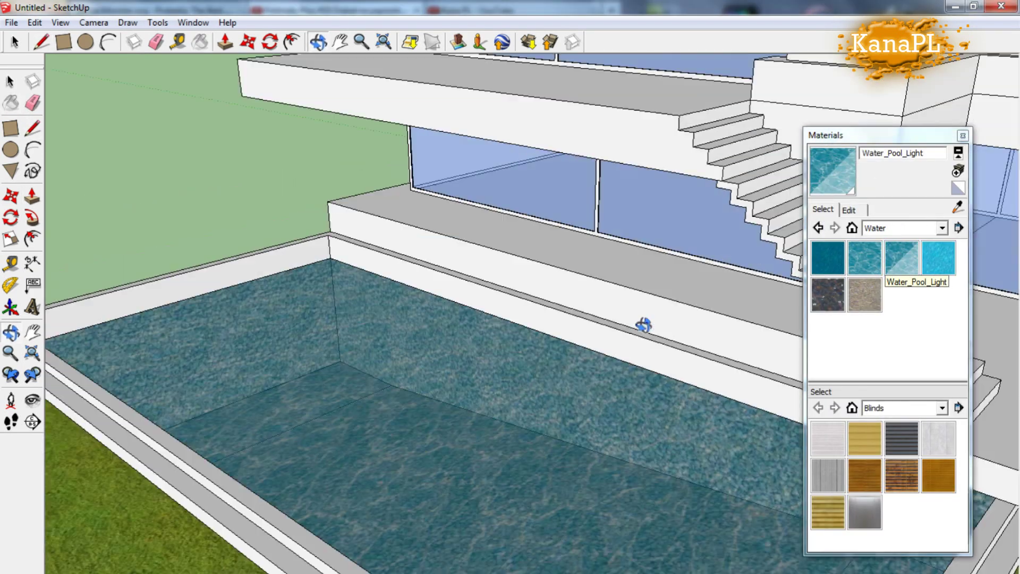
left_click(848, 210)
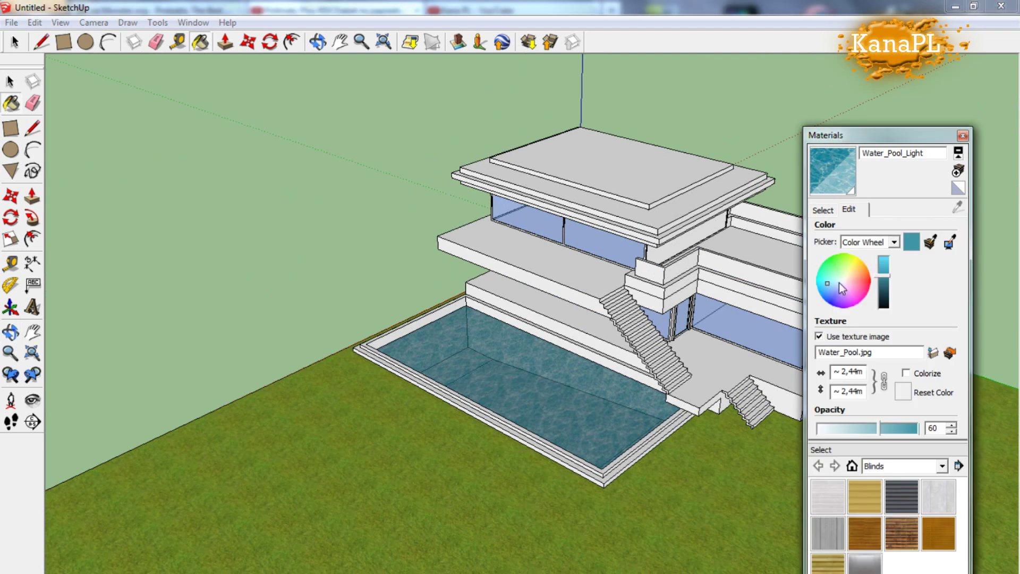
left_click_drag(883, 273, 888, 299)
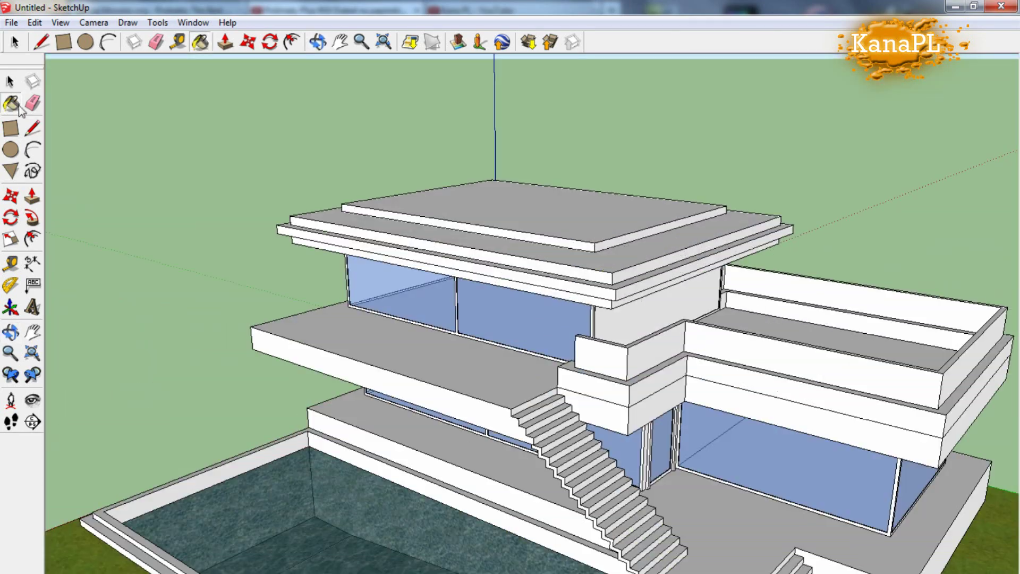
Paint the roof's edge band with the Water_Stream_Shallow stone texture
left_click(11, 104)
left_click(823, 209)
left_click(600, 279)
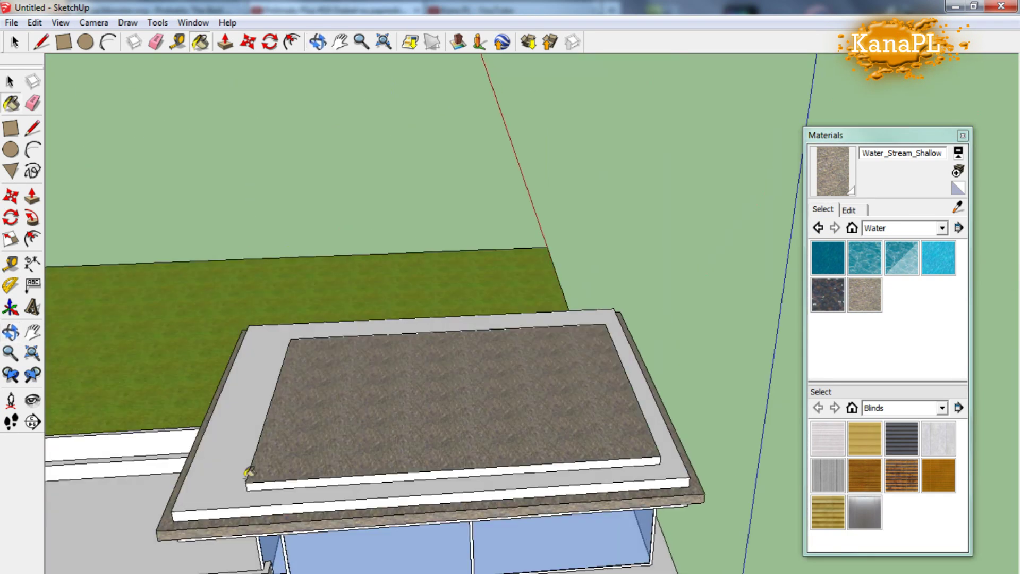
Orbit over the roof, slab edges and pool to a side view of the terrace
mouse_move(270, 467)
middle_mouse_down()
mouse_move(466, 375)
mouse_move(641, 349)
middle_mouse_up()
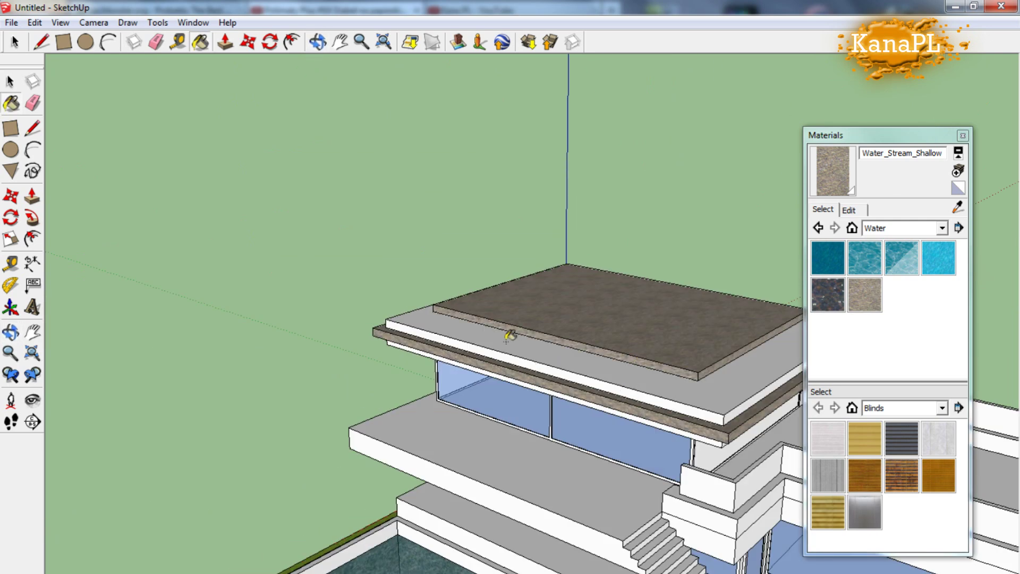
scroll(510, 336, "down", 5)
middle_click_drag(596, 319, 382, 330)
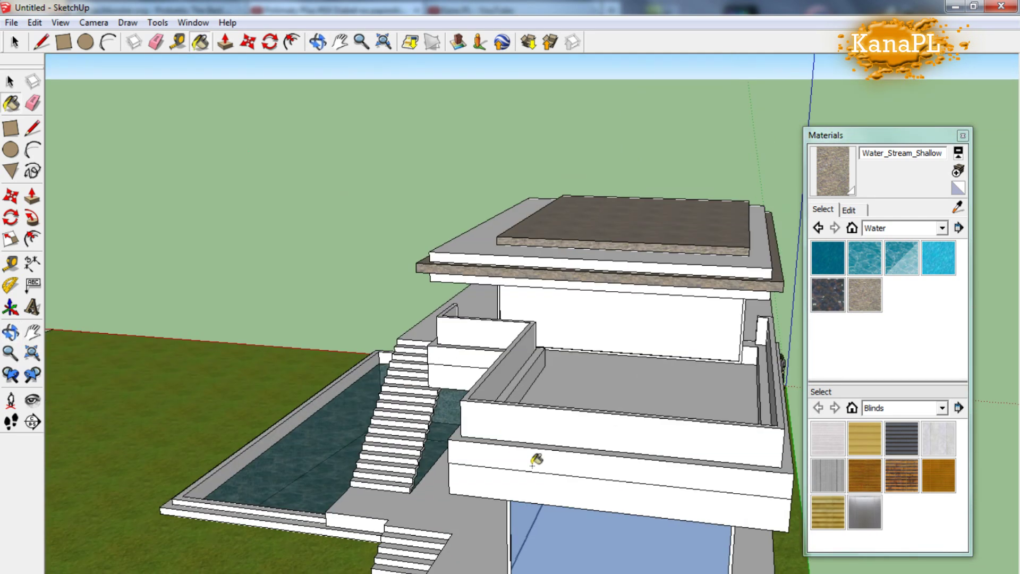
middle_click_drag(536, 460, 658, 430)
middle_click_drag(703, 306, 615, 313)
mouse_move(604, 352)
middle_mouse_down()
mouse_move(735, 298)
mouse_move(344, 225)
middle_mouse_up()
scroll(735, 298, "up", 5)
scroll(457, 363, "up", 3)
scroll(457, 363, "down", 5)
mouse_move(400, 337)
middle_mouse_down()
mouse_move(296, 416)
mouse_move(670, 313)
mouse_move(856, 209)
middle_mouse_up()
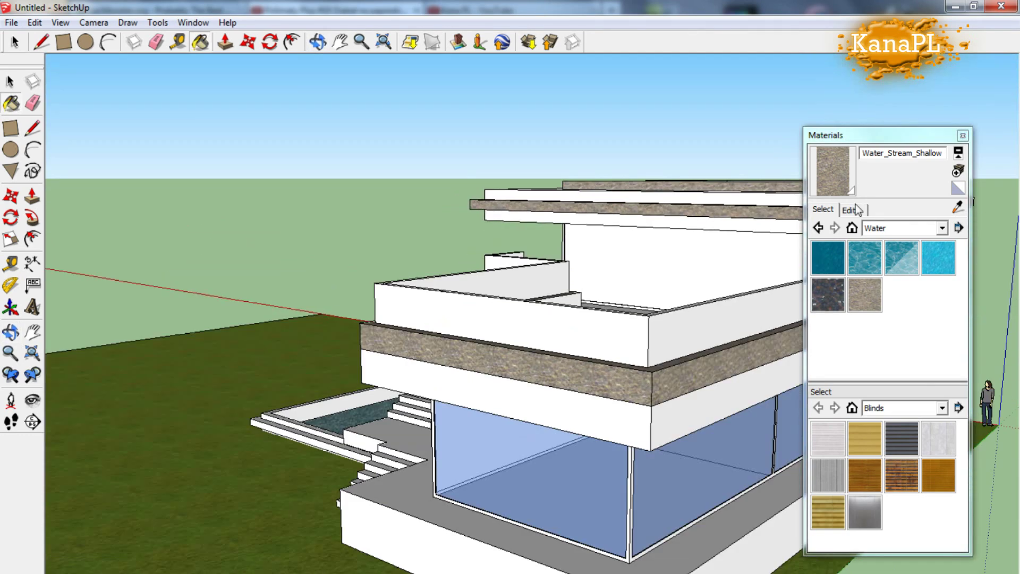
Paint two terrace railing walls with Translucent_Glass_Blue glass
left_click(958, 206)
left_click(531, 467)
left_click(588, 319)
middle_click_drag(588, 319, 507, 489)
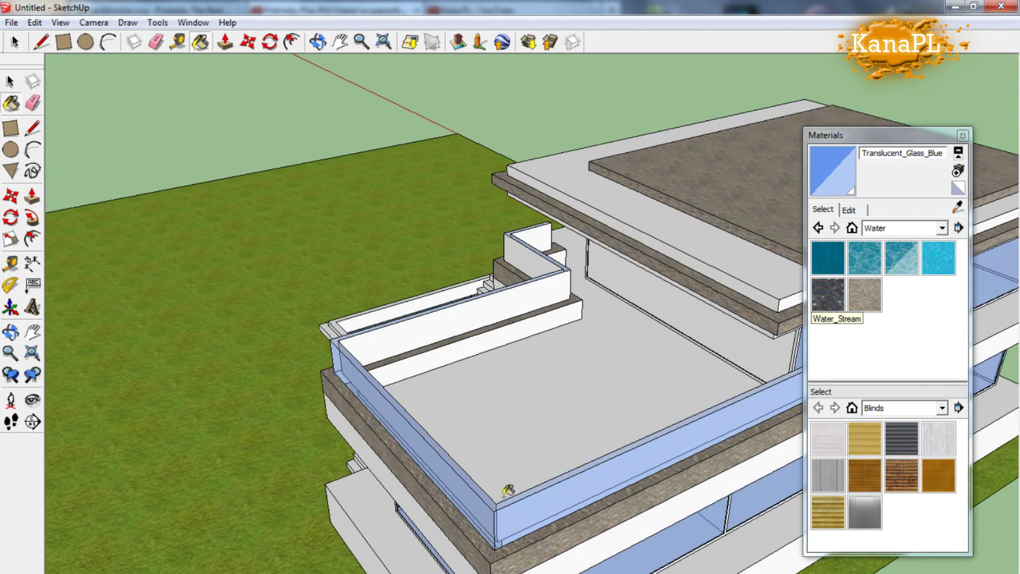
Orbit to a lower side view and sample the stone trim material
mouse_move(508, 254)
middle_mouse_down()
mouse_move(478, 349)
mouse_move(171, 307)
mouse_move(642, 285)
mouse_move(674, 319)
mouse_move(638, 298)
mouse_move(280, 311)
mouse_move(11, 215)
middle_mouse_up()
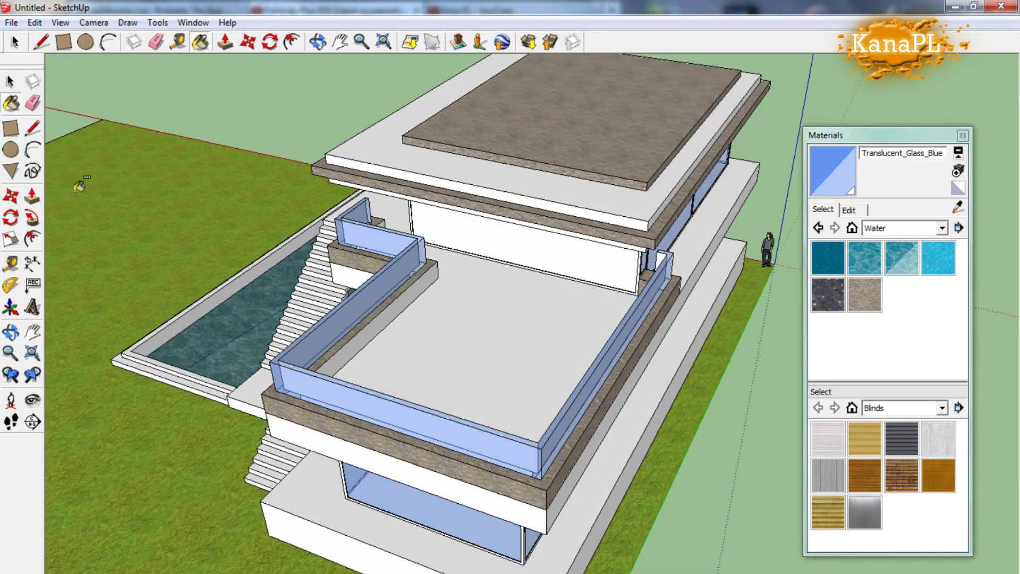
mouse_move(345, 325)
middle_mouse_down()
mouse_move(686, 299)
mouse_move(619, 305)
middle_mouse_up()
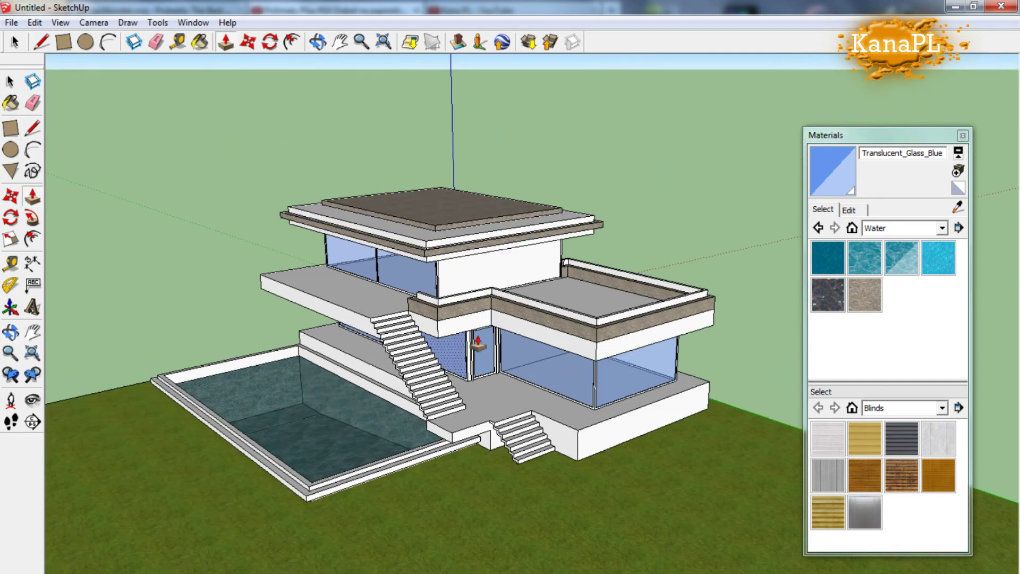
left_click(706, 314, "alt")
scroll(587, 443, "up", 2)
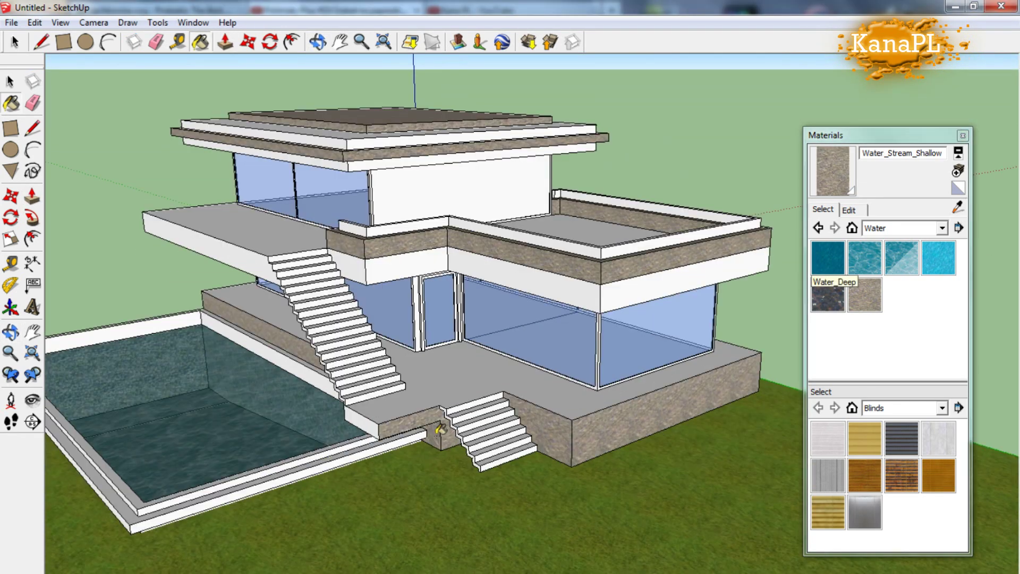
Orbit and zoom around the glass facade, stairs and pool
middle_click_drag(439, 431, 554, 399)
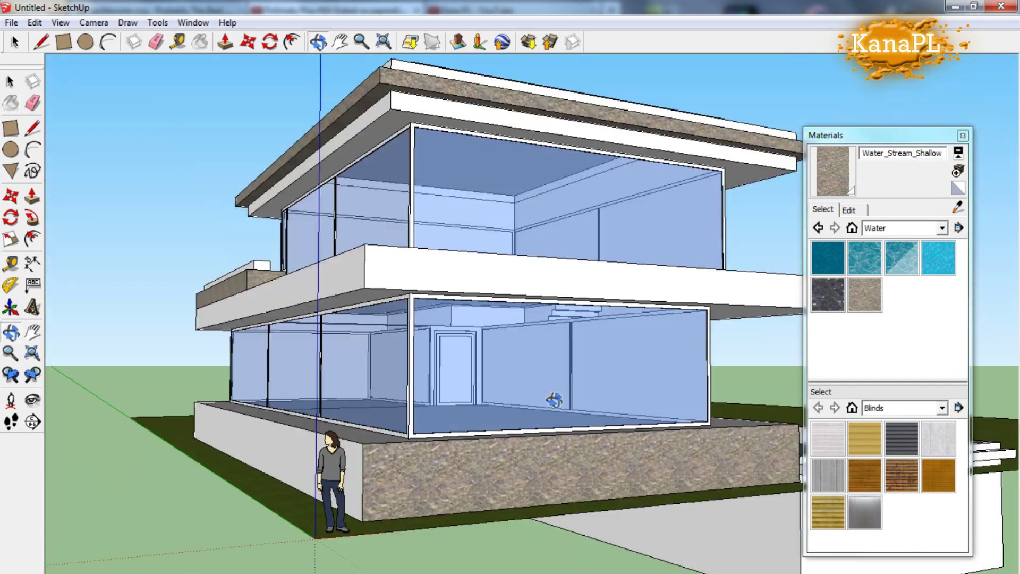
middle_click_drag(296, 427, 449, 309)
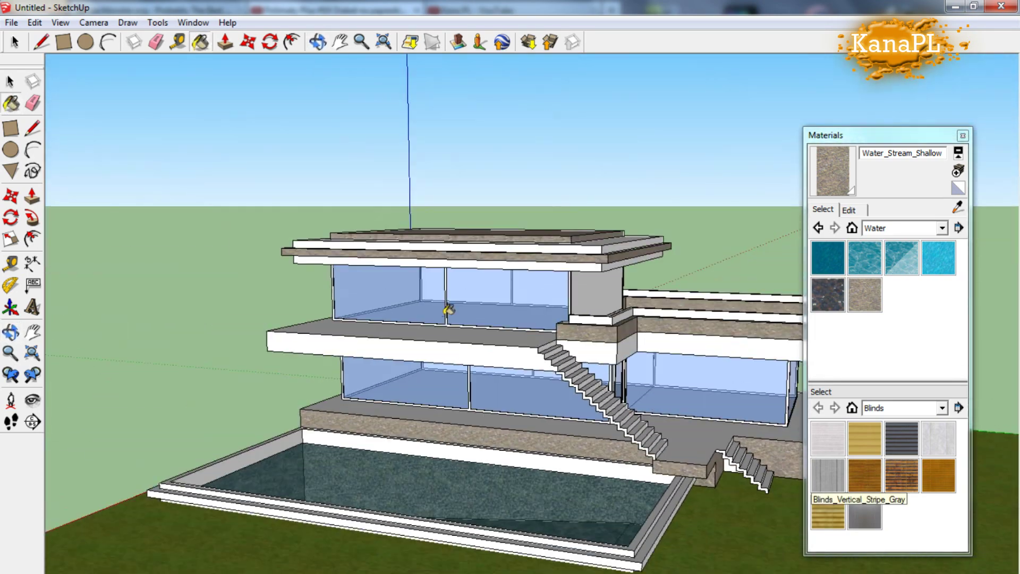
scroll(266, 337, "down", 3)
mouse_move(266, 337)
middle_mouse_down()
mouse_move(565, 547)
mouse_move(749, 408)
middle_mouse_up()
scroll(586, 529, "up", 5)
scroll(439, 276, "up", 5)
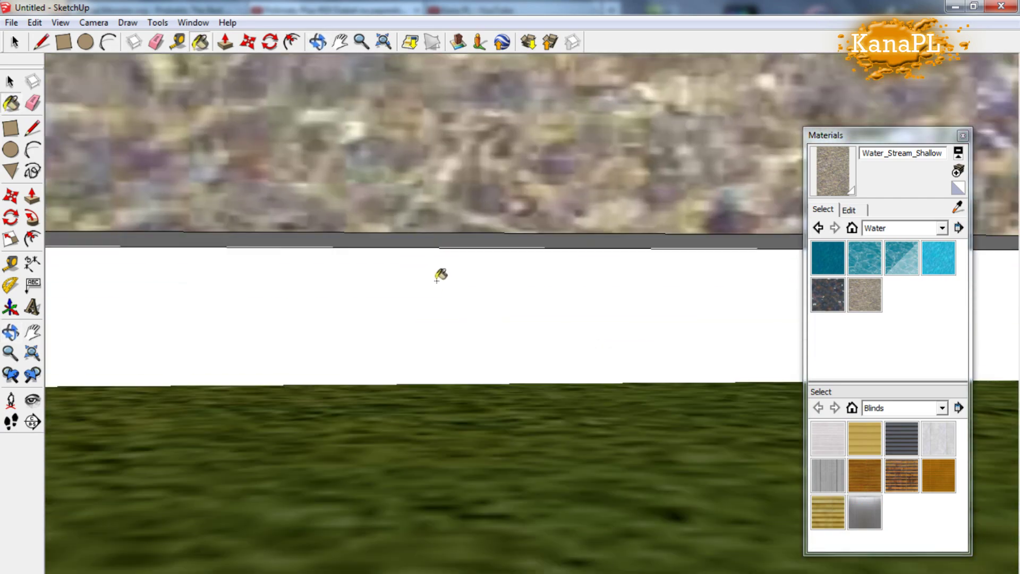
scroll(392, 357, "down", 3)
Orbit overhead around the pool corner and edge, then return to the earlier wide view
mouse_move(405, 246)
middle_mouse_down()
mouse_move(392, 357)
mouse_move(639, 321)
mouse_move(257, 421)
mouse_move(551, 280)
middle_mouse_up()
middle_click_drag(245, 409, 261, 375)
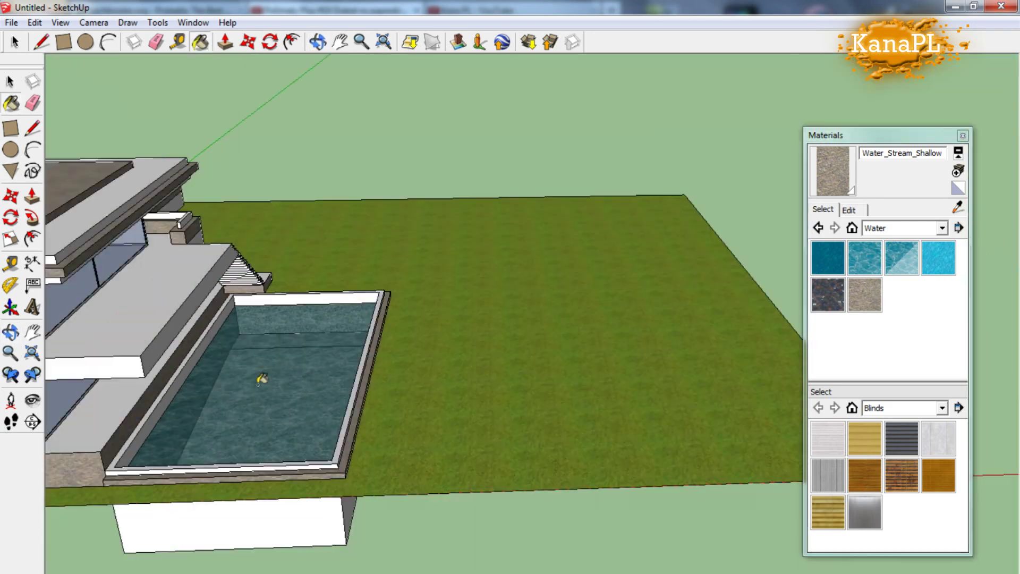
scroll(262, 375, "down", 3)
scroll(478, 265, "up", 5)
mouse_move(478, 266)
middle_mouse_down()
mouse_move(657, 166)
mouse_move(194, 296)
middle_mouse_up()
scroll(610, 182, "down", 5)
scroll(388, 296, "up", 5)
scroll(267, 317, "down", 3)
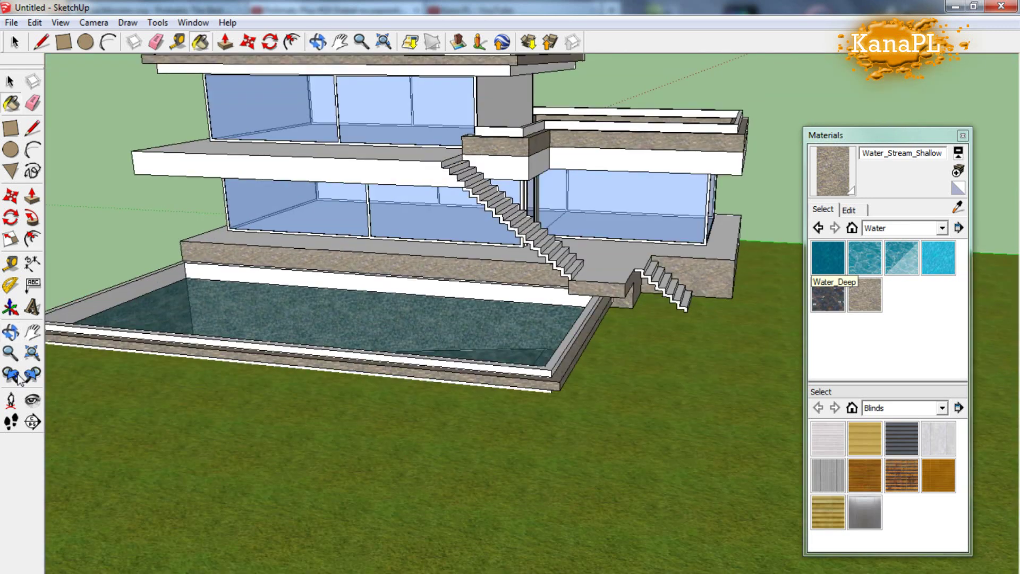
left_click(12, 375)
Shift the stone material's hue and lower its brightness to dark brown
left_click(849, 210)
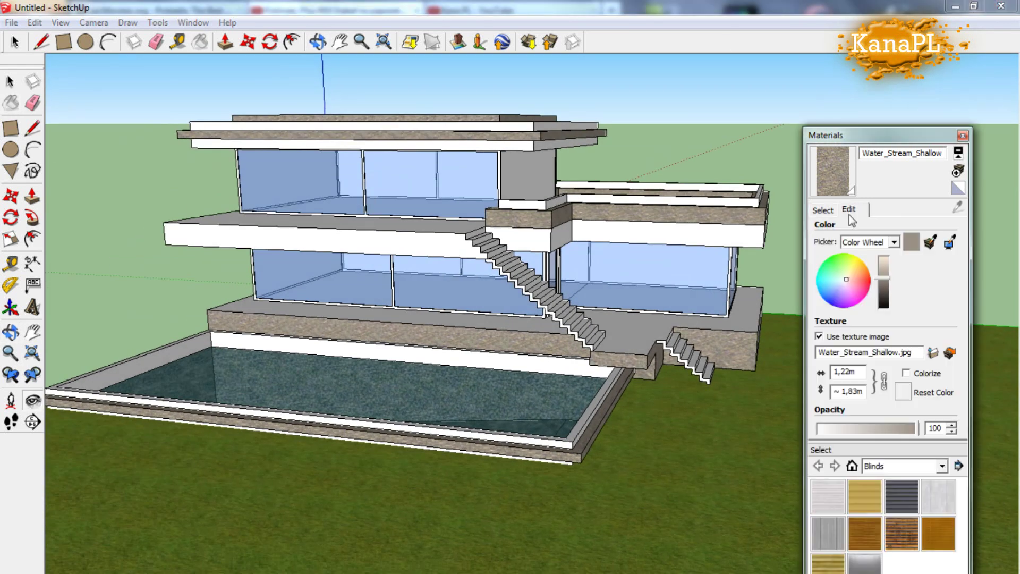
left_click_drag(852, 280, 870, 272)
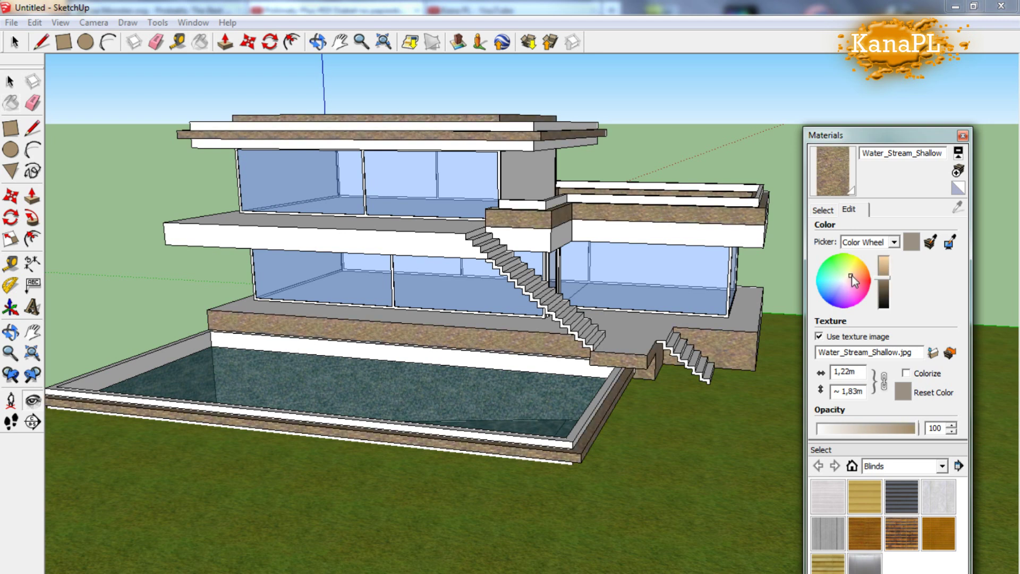
left_click_drag(887, 289, 887, 295)
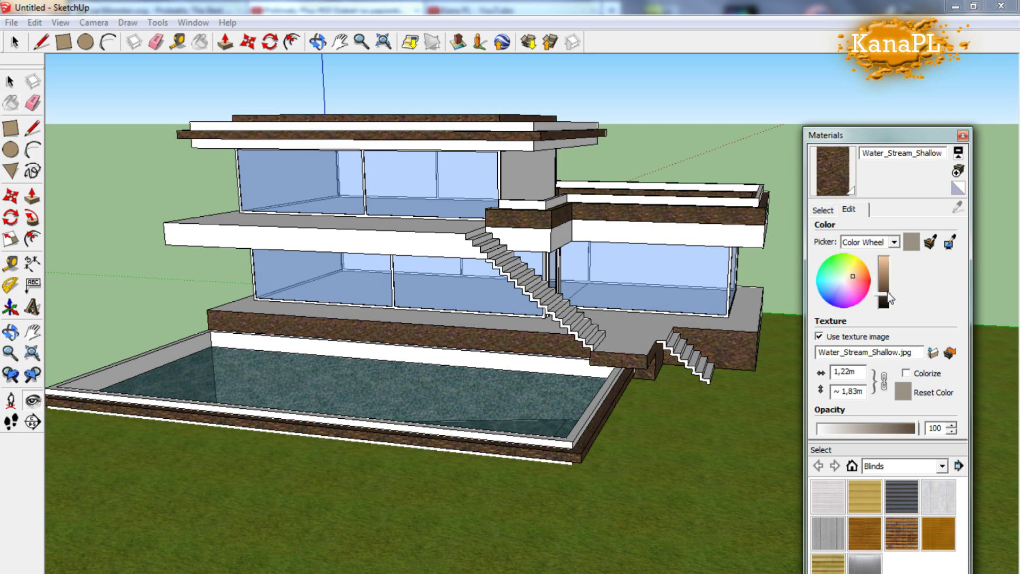
middle_click_drag(599, 364, 587, 343)
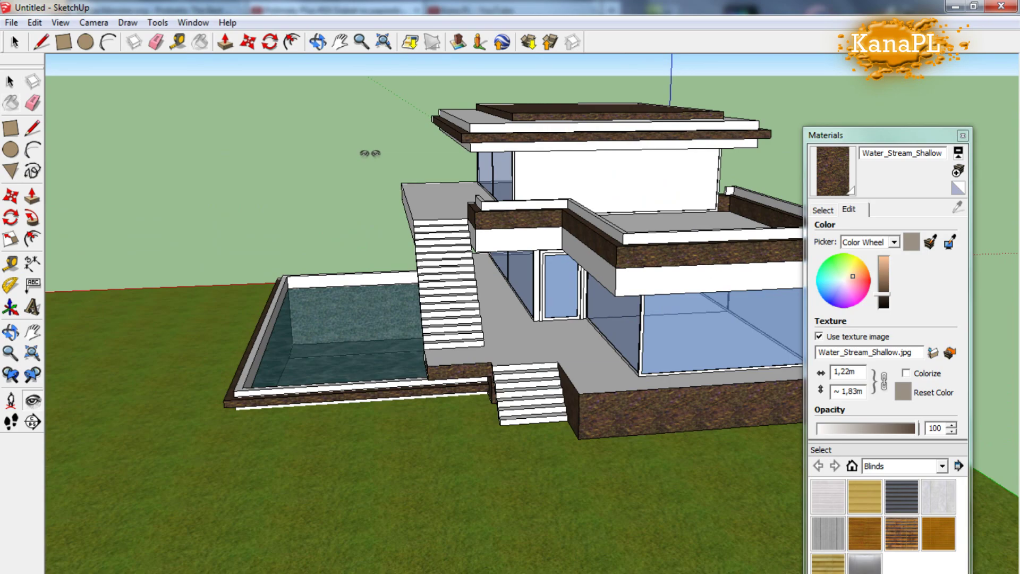
Return to the material swatches and orbit to a low frontal view of the house
left_click(821, 211)
mouse_move(626, 482)
middle_mouse_down()
mouse_move(502, 219)
mouse_move(404, 160)
middle_mouse_up()
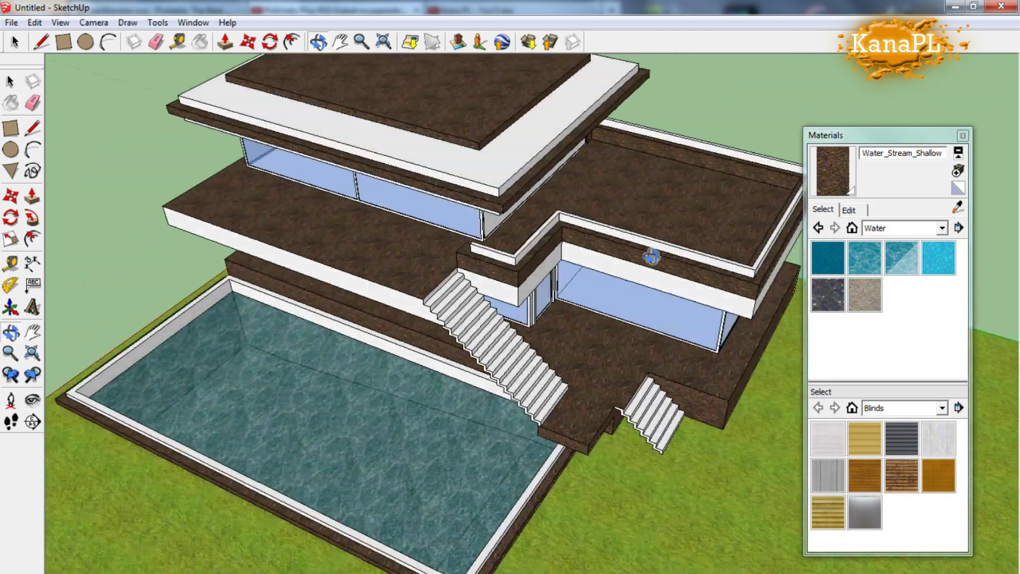
mouse_move(478, 223)
middle_mouse_down()
mouse_move(54, 213)
mouse_move(397, 223)
middle_mouse_up()
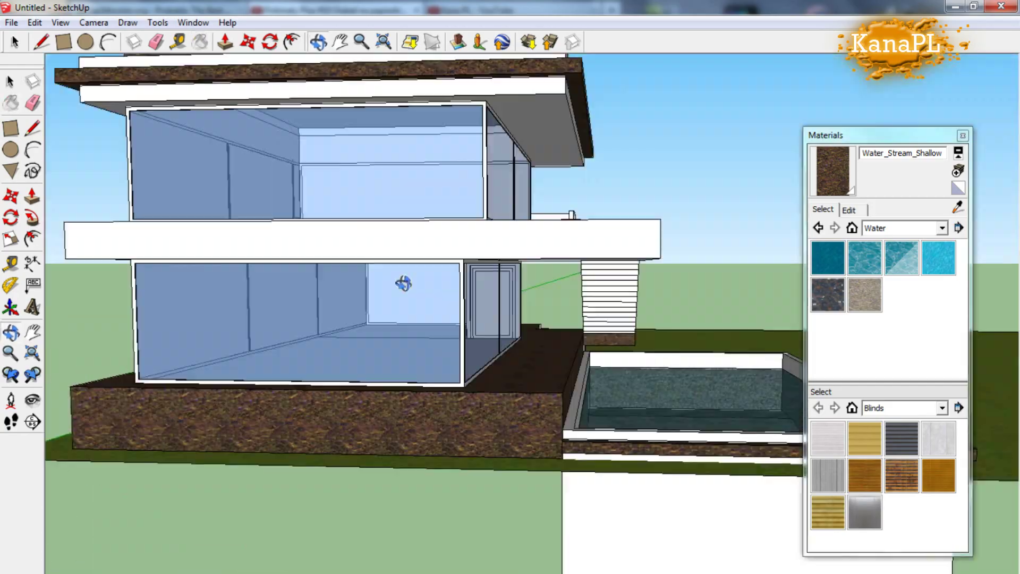
key("b")
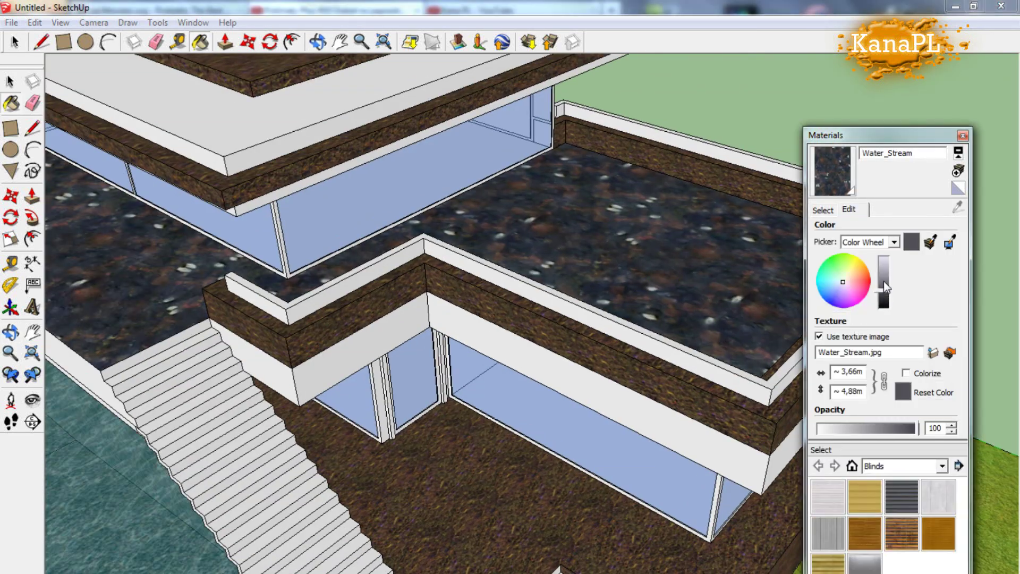
Paint the upper terrace floor slab with the Water_Deep material
left_click_drag(884, 281, 885, 251)
left_click(824, 210)
left_click(828, 257)
left_click(668, 253)
Desaturate the Water_Deep colour, brighten it to near white and add a slight tint
left_click(848, 210)
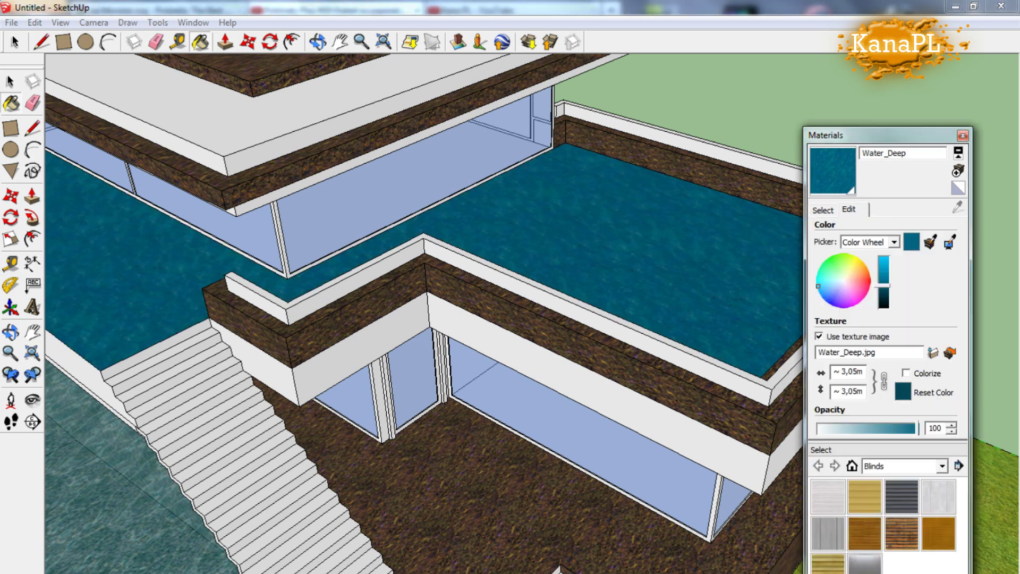
left_click_drag(853, 278, 839, 280)
left_click(885, 257)
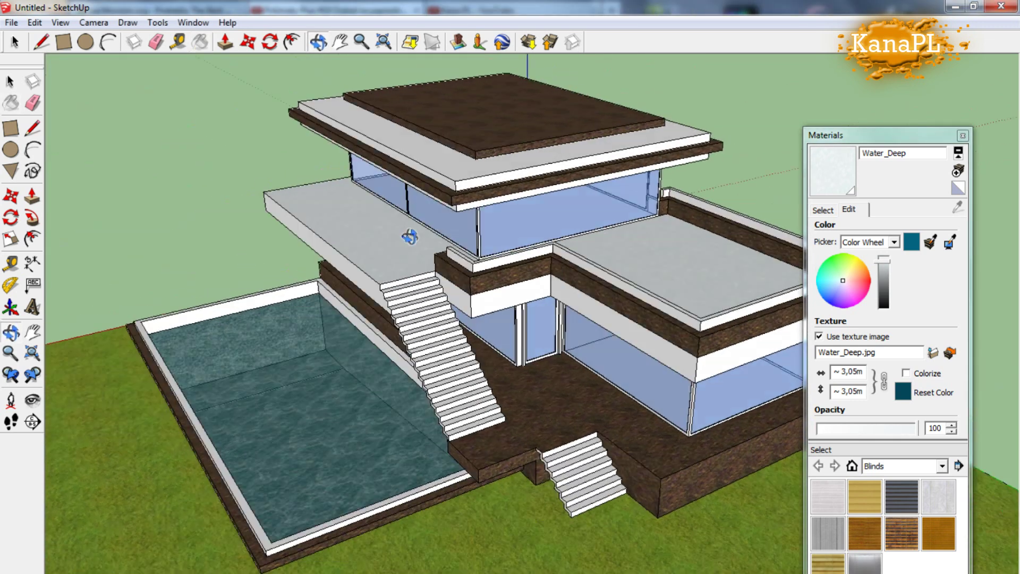
scroll(456, 337, "up", 5)
scroll(550, 396, "up", 5)
left_click(845, 284)
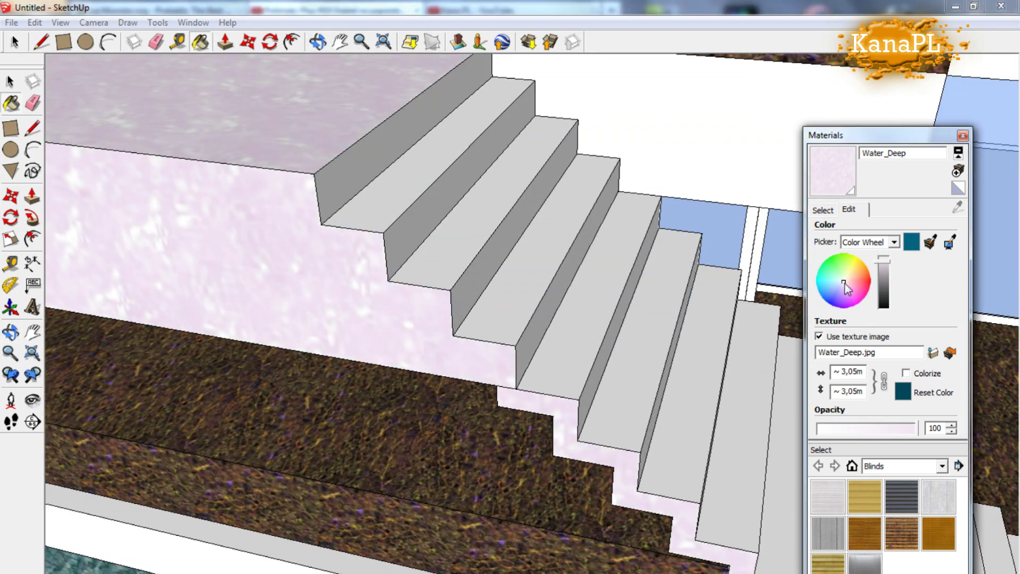
Zoom over the pale slabs, undo the last change, and view the house from the front-left
scroll(453, 228, "down", 1)
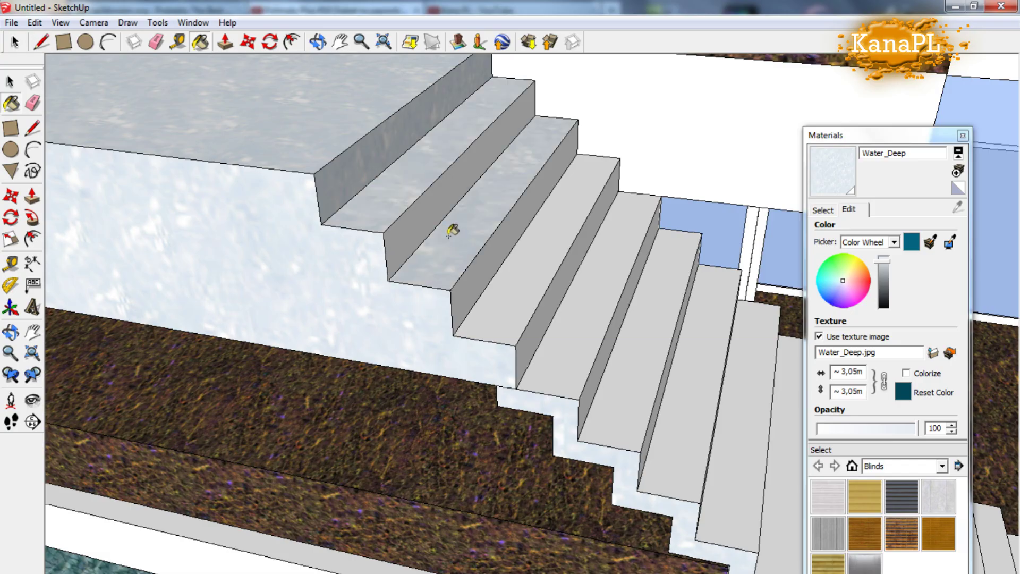
scroll(515, 228, "down", 3)
scroll(515, 234, "down", 2)
scroll(520, 243, "up", 2)
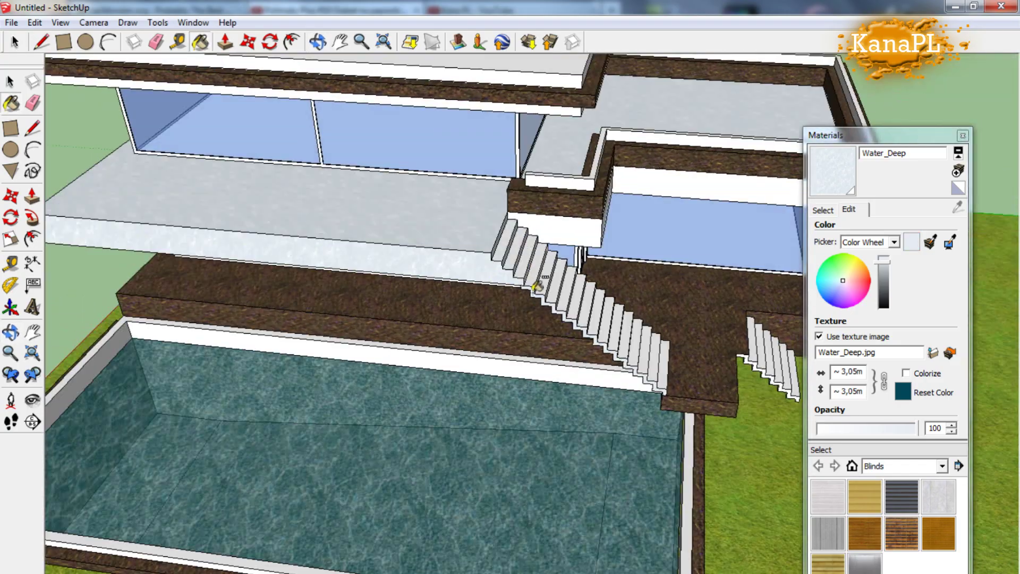
scroll(467, 228, "down", 3)
scroll(455, 257, "up", 3)
scroll(466, 228, "down", 3)
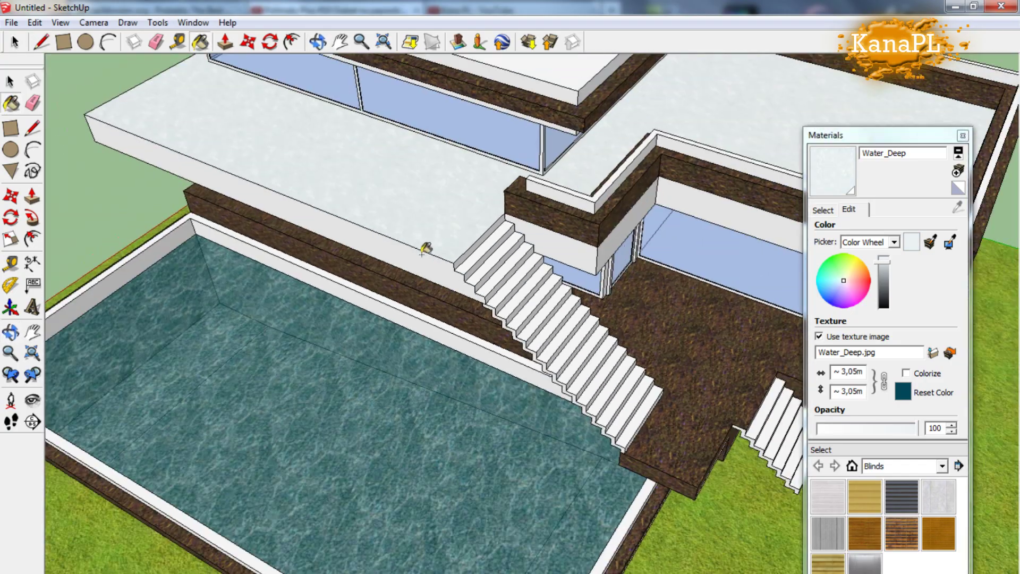
scroll(438, 187, "down", 2)
scroll(439, 187, "down", 2)
scroll(660, 448, "up", 5)
scroll(581, 342, "down", 3)
key("ctrl+z")
scroll(522, 300, "down", 5)
mouse_move(673, 264)
middle_mouse_down()
mouse_move(756, 352)
mouse_move(337, 269)
middle_mouse_up()
scroll(378, 308, "down", 4)
scroll(398, 375, "up", 2)
Pull the lawn's front edge back toward the pool
scroll(398, 375, "down", 2)
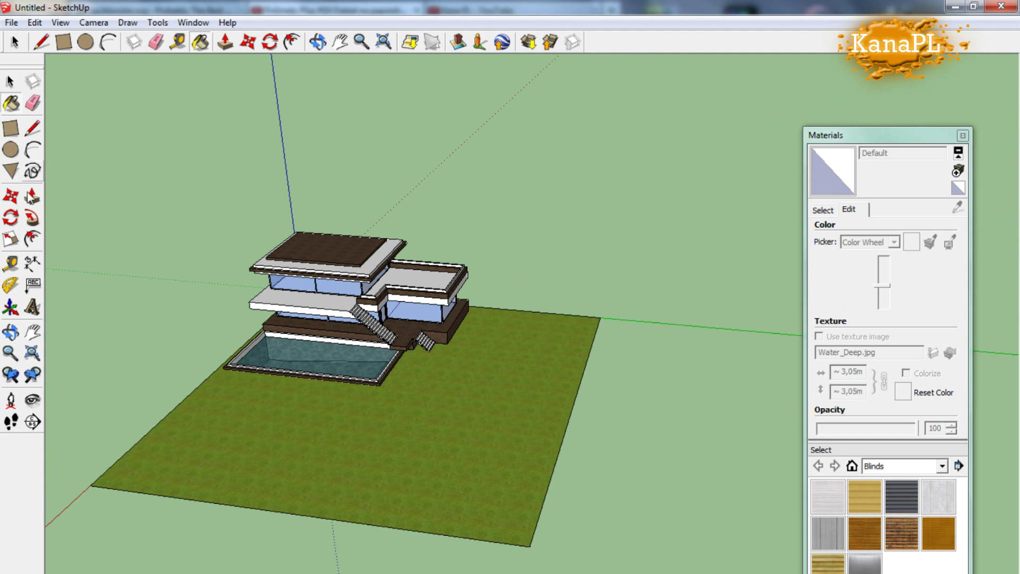
left_click_drag(325, 523, 403, 405)
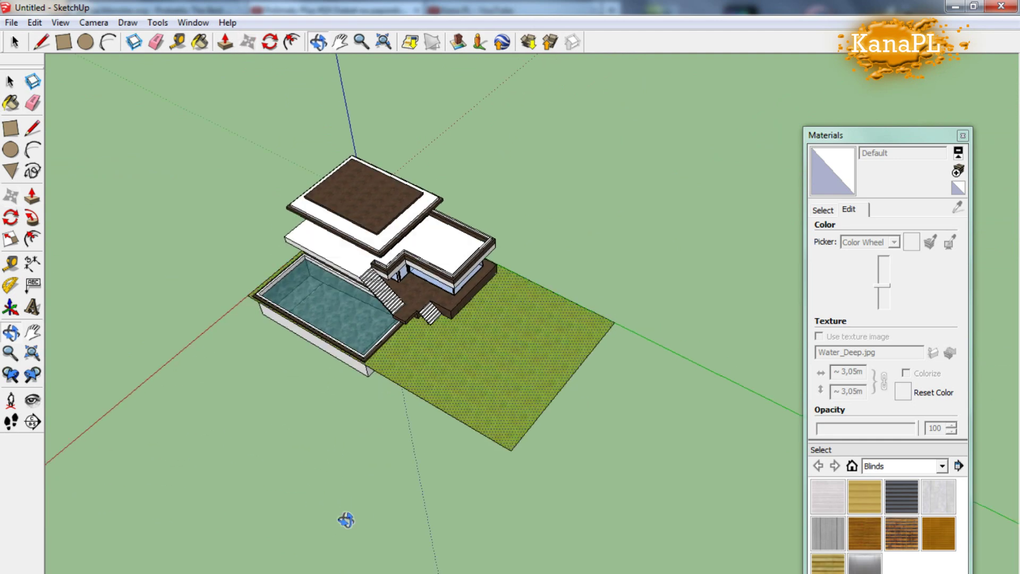
scroll(346, 520, "up", 3)
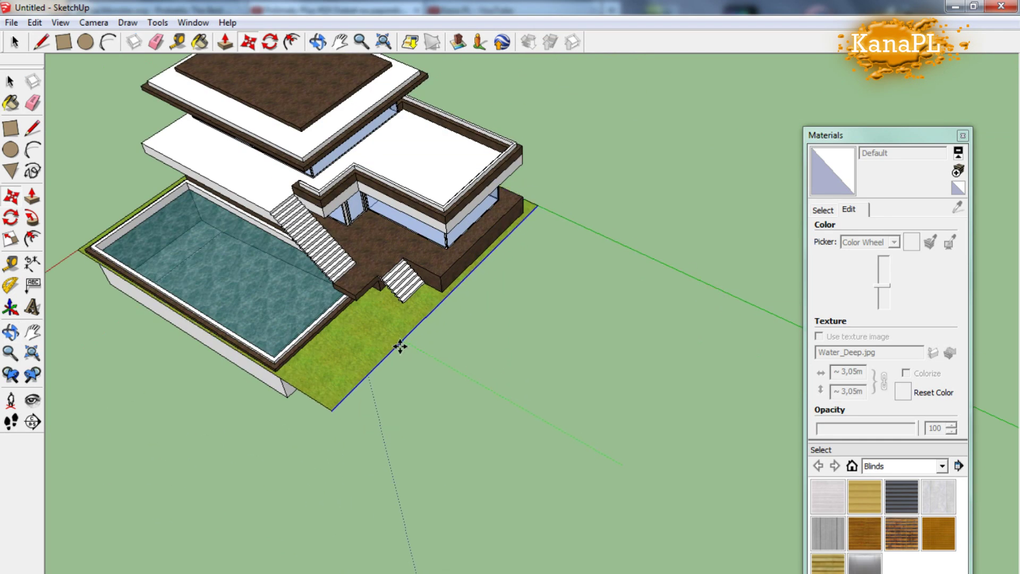
scroll(217, 176, "down", 5)
Close the Materials panel and review the house from front, stairs-side and top-down views
middle_click_drag(176, 209, 319, 278)
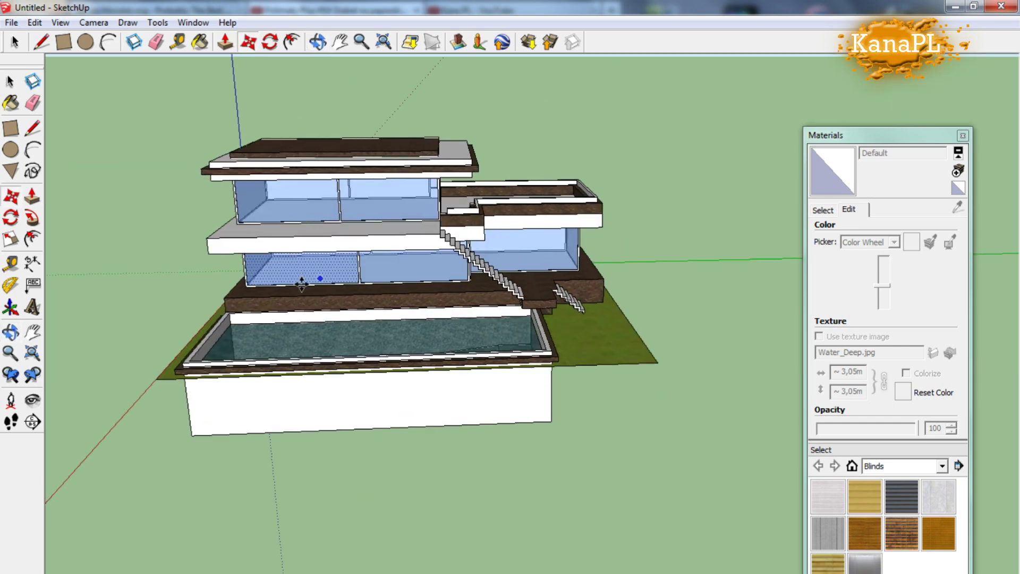
scroll(536, 301, "up", 5)
mouse_move(535, 302)
middle_mouse_down()
mouse_move(581, 417)
mouse_move(537, 455)
middle_mouse_up()
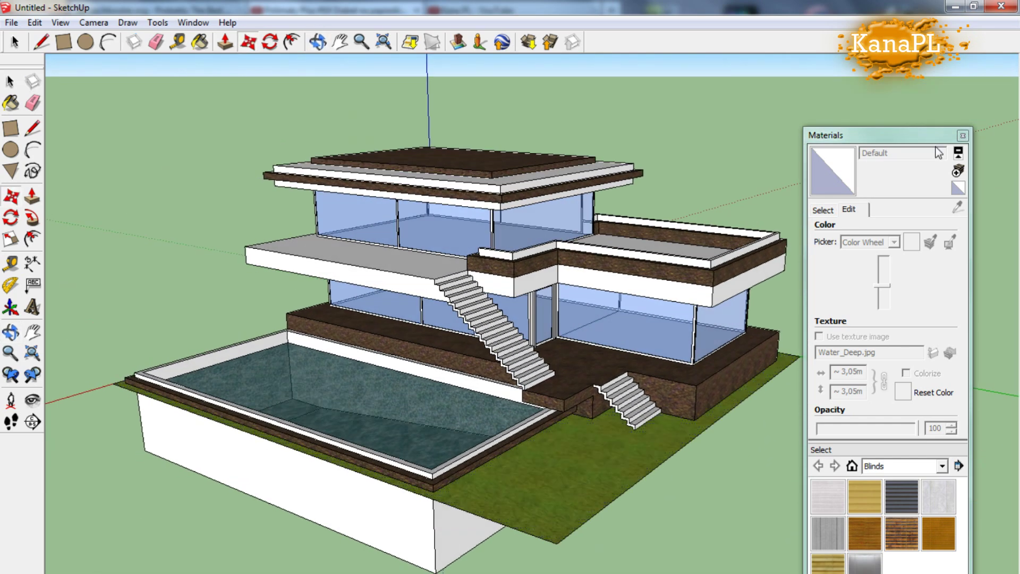
left_click(961, 135)
mouse_move(467, 403)
middle_mouse_down()
mouse_move(478, 521)
mouse_move(458, 545)
mouse_move(699, 394)
mouse_move(706, 377)
mouse_move(693, 398)
mouse_move(913, 359)
middle_mouse_up()
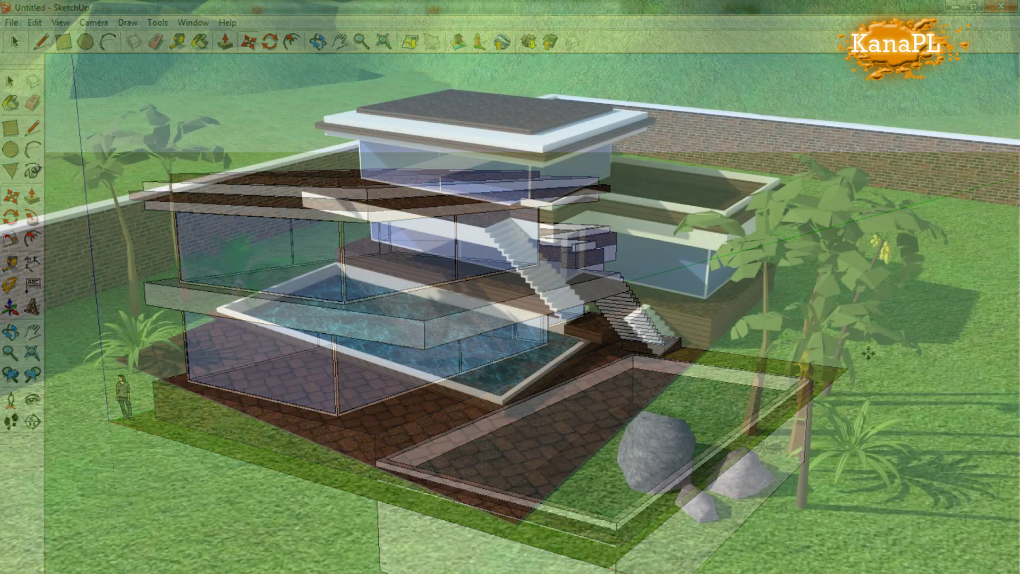